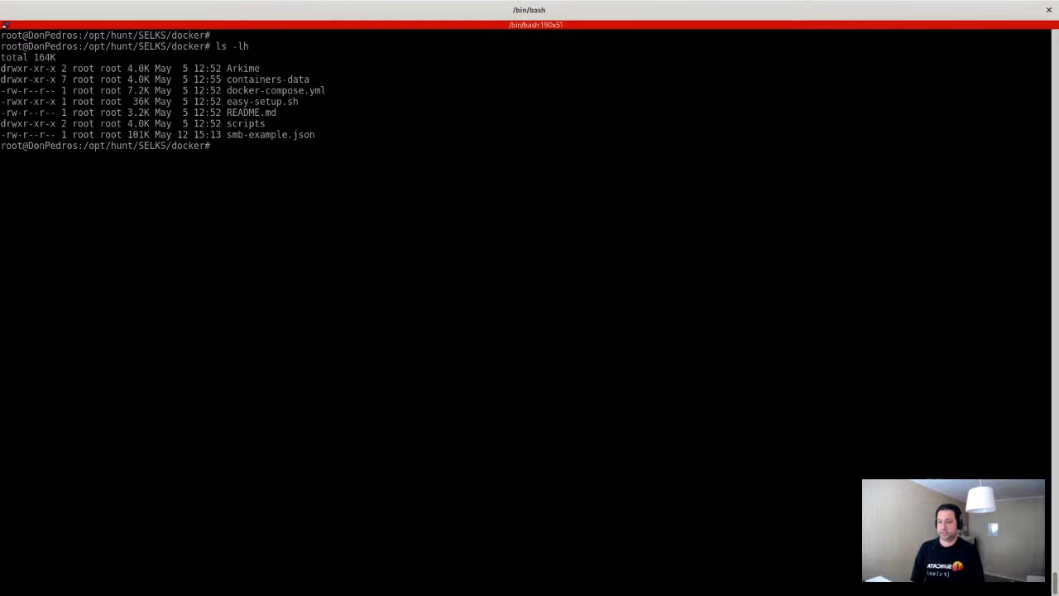
Enlarge the terminal font and start all SELKS containers with docker-compose up -d
key("ctrl+plus")
key("ctrl+plus")
key("ctrl+plus")
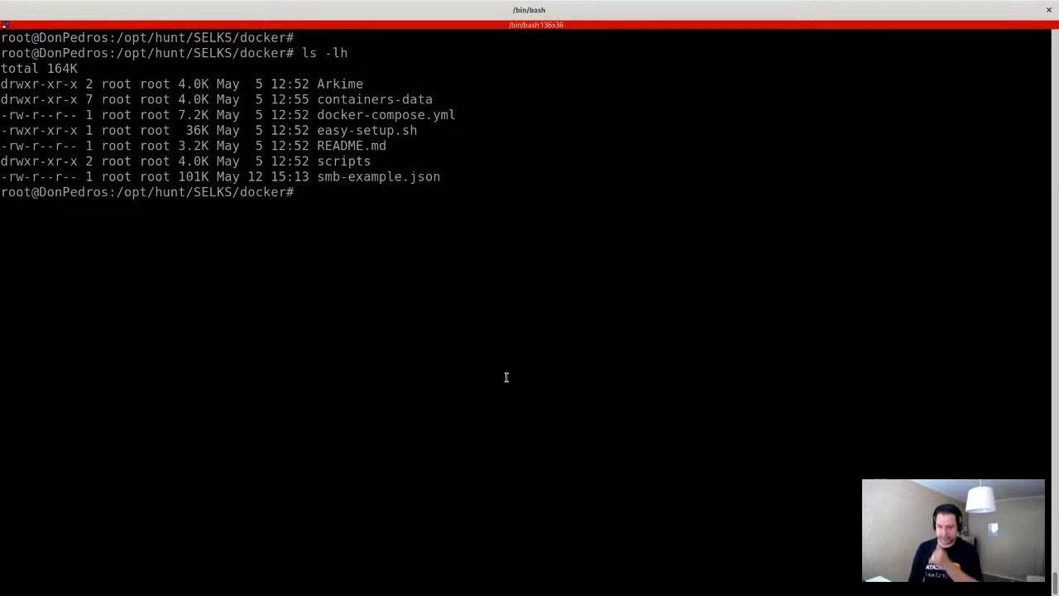
type("docker")
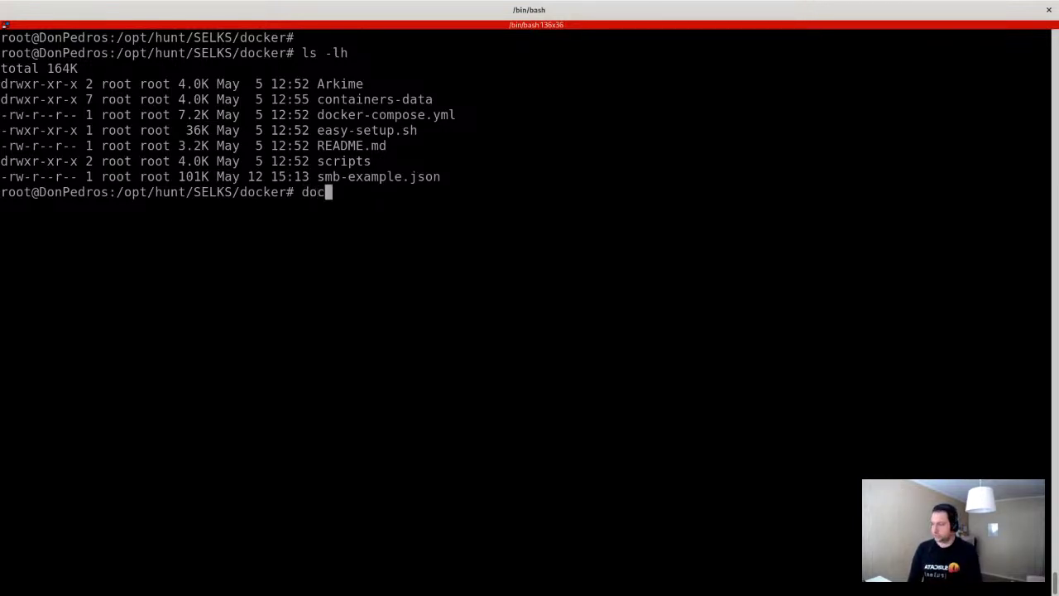
type("-c")
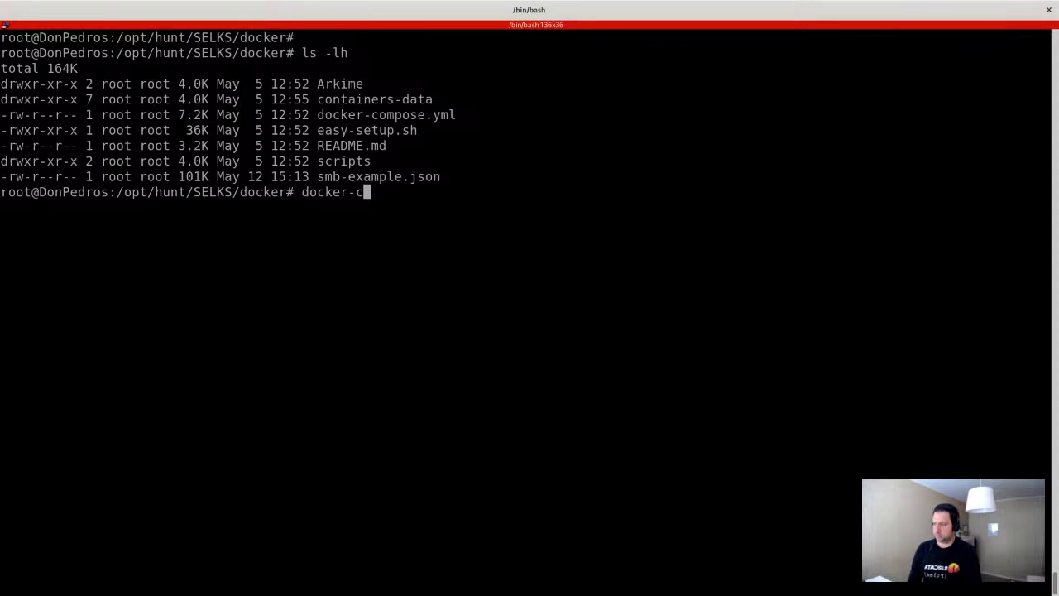
type("ompose up -d")
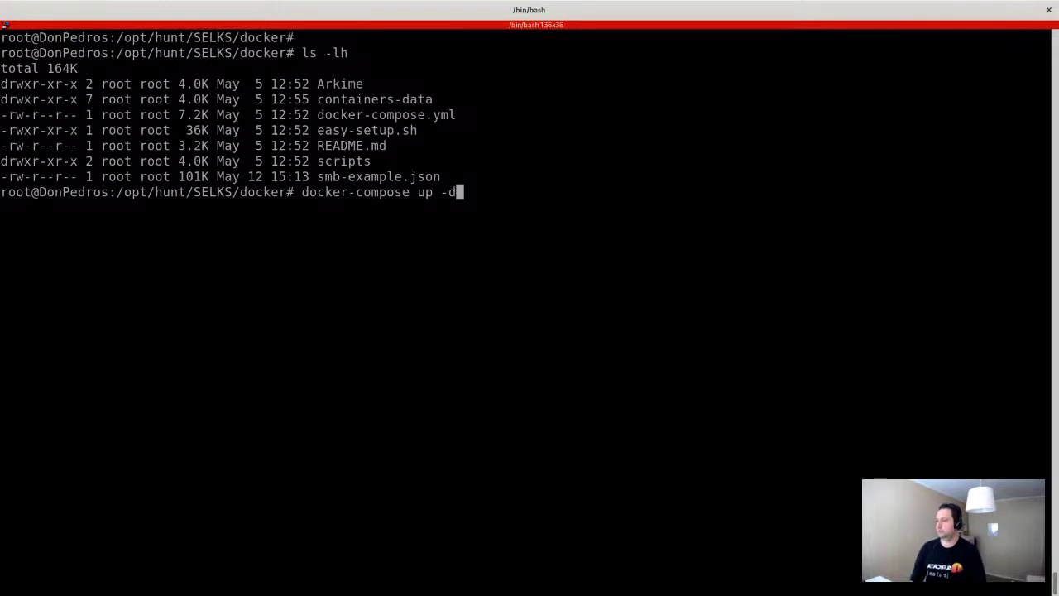
key("Return")
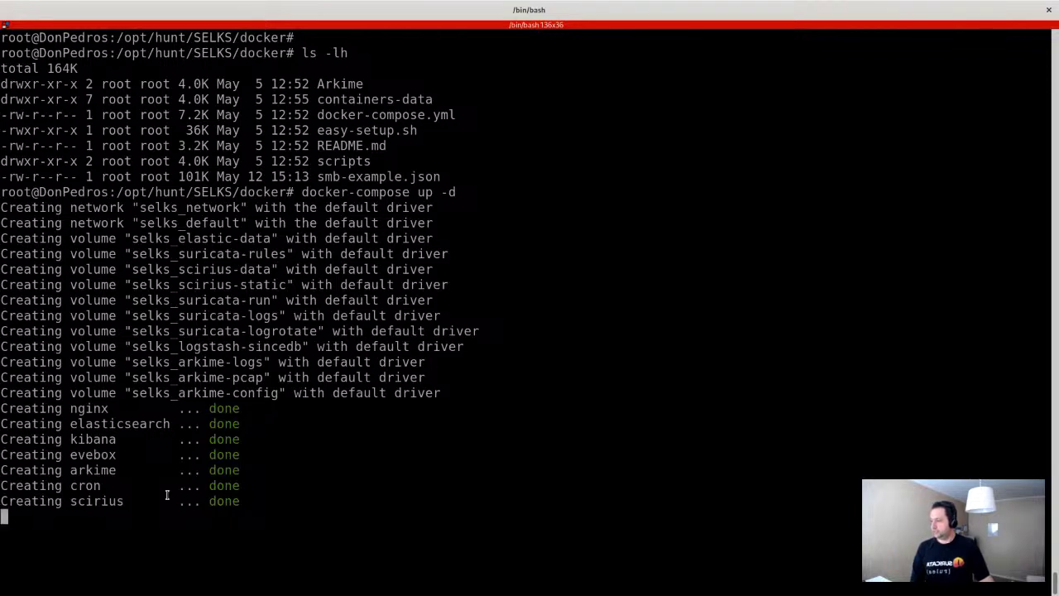
Highlight the container creation results, then split the terminal into a second pane
left_click_drag(246, 500, 3, 409)
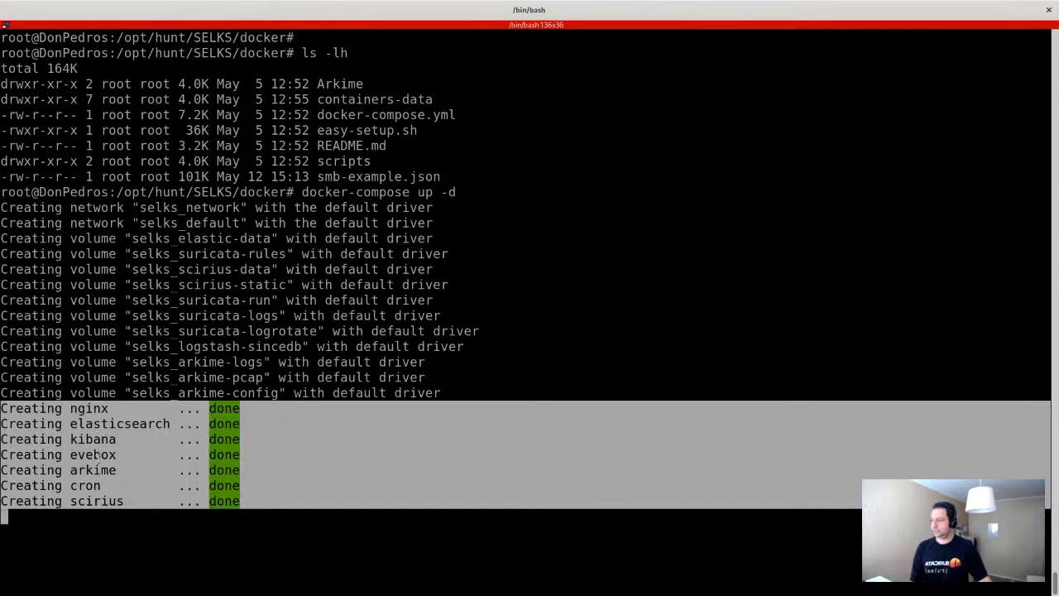
left_click(100, 458)
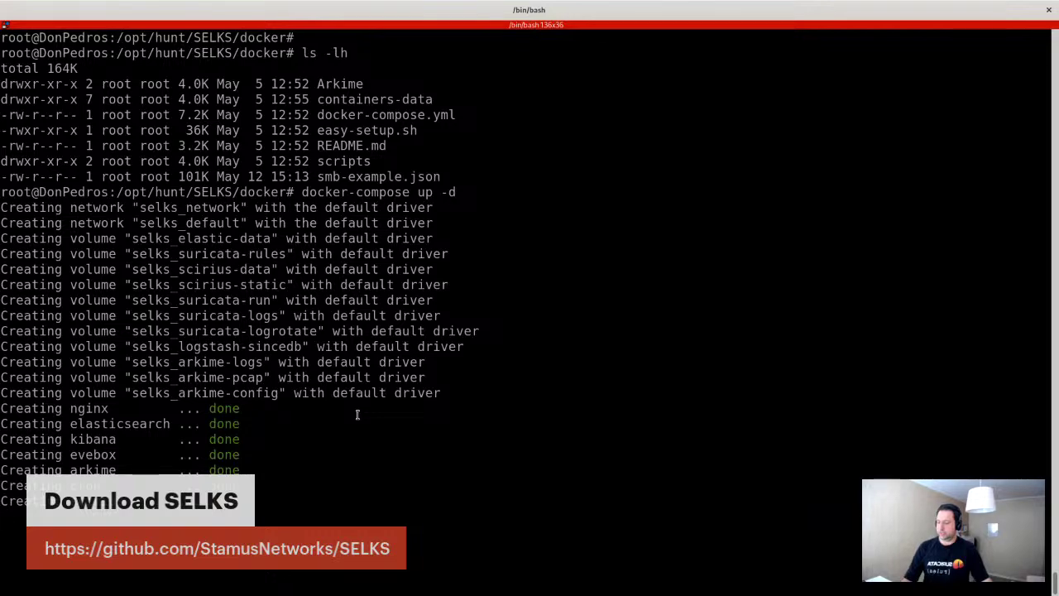
key("ctrl+shift+o")
key("Return")
key("Return")
key("Return")
key("Return")
key("Return")
key("Return")
key("Return")
key("Return")
key("Return")
key("Return")
key("Return")
key("Return")
key("Return")
key("Return")
key("Return")
key("Return")
key("Return")
key("Return")
key("Return")
key("Return")
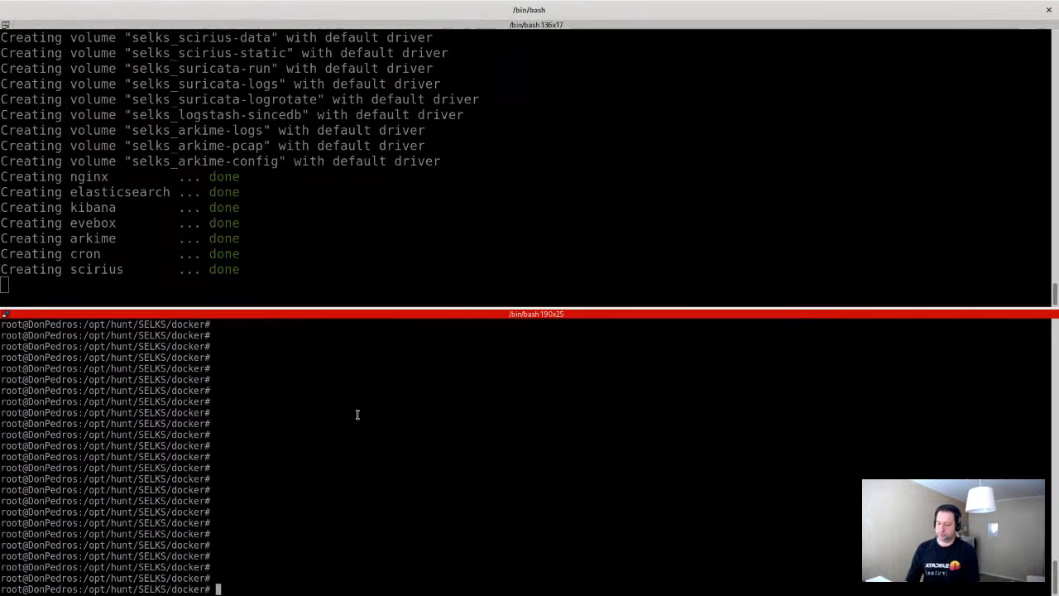
Maximize the new pane, enlarge its font, clear it and list the directory in detail
key("ctrl+shift+x")
key("ctrl+plus")
key("ctrl+plus")
key("ctrl+plus")
key("ctrl+plus")
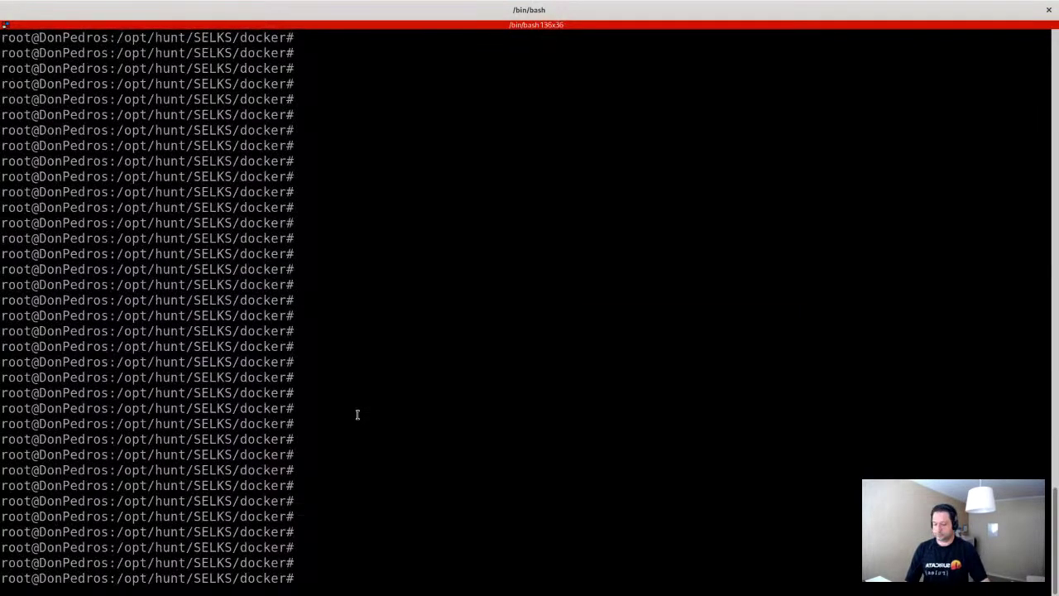
key("ctrl+l")
type("ls -")
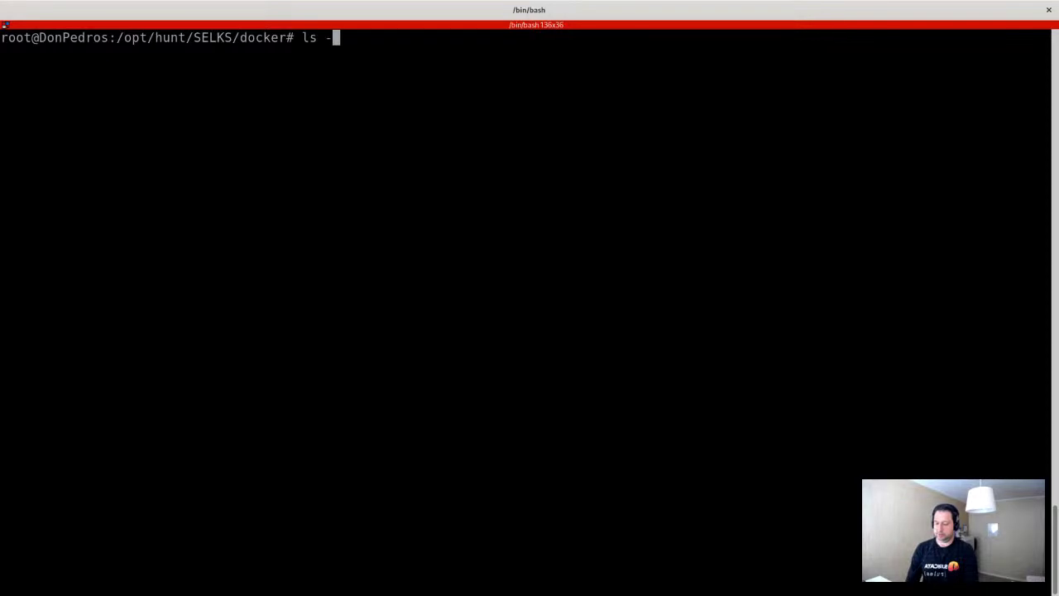
type("hlh")
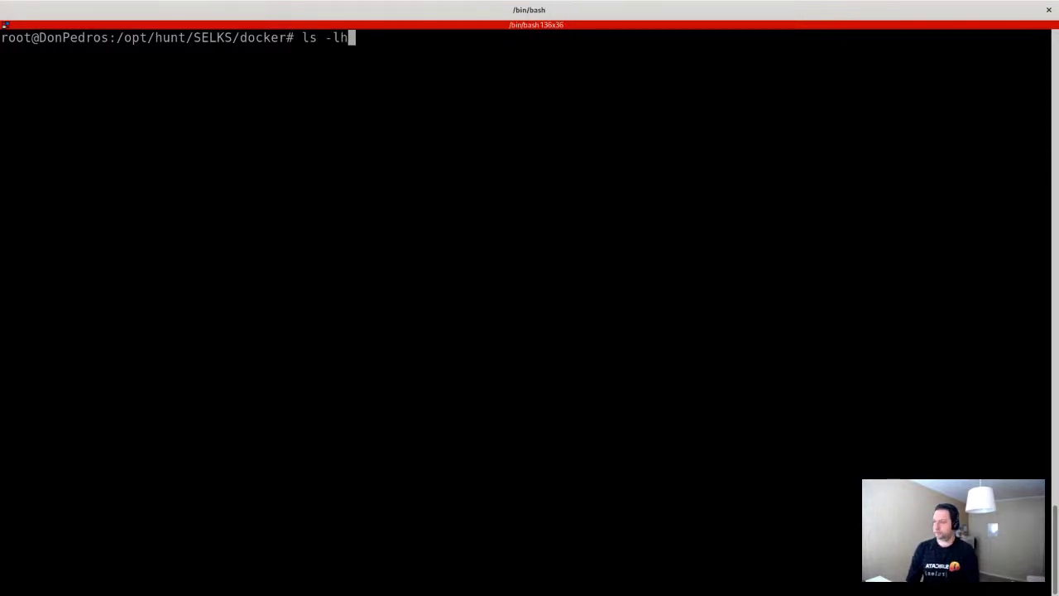
key("Return")
Open smb-example.json in Vim using tab completion
type("vim smb")
key("Tab")
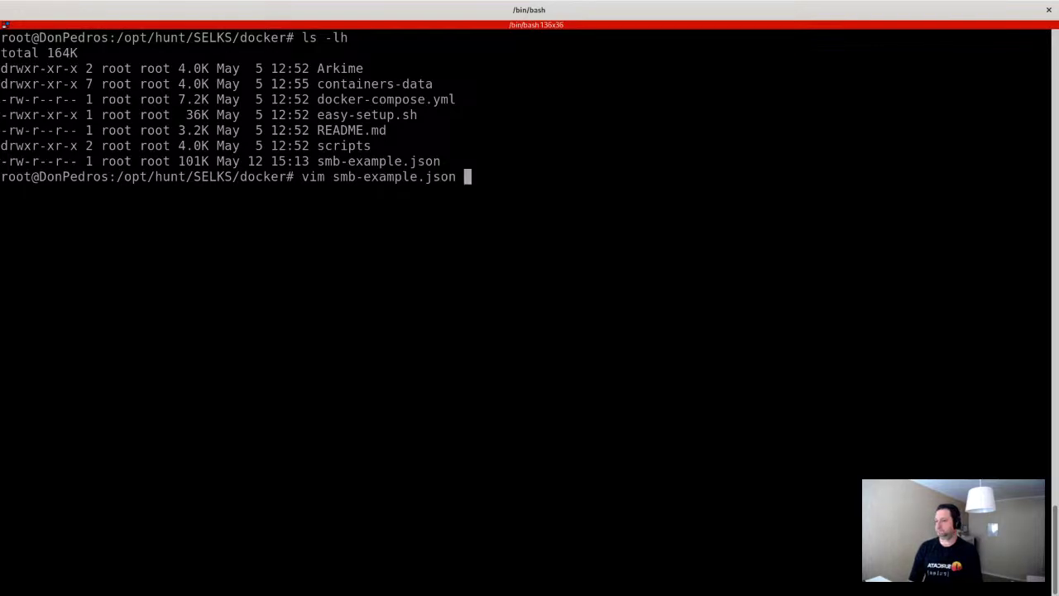
key("Return")
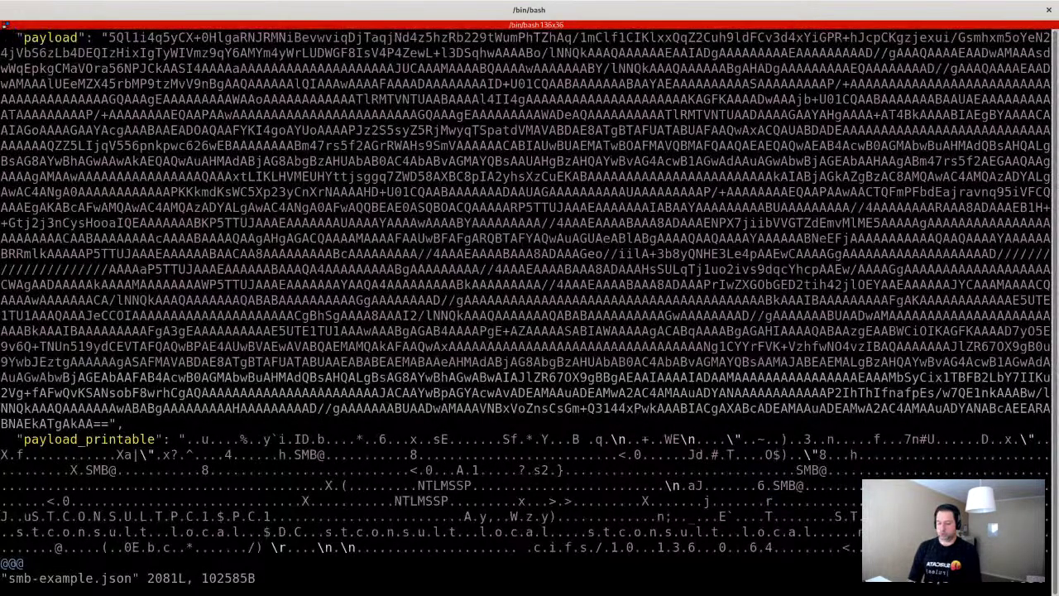
Move down through the JSON records to the next record's host and flowbits lines
key("ctrl+d")
key("n")
key("n")
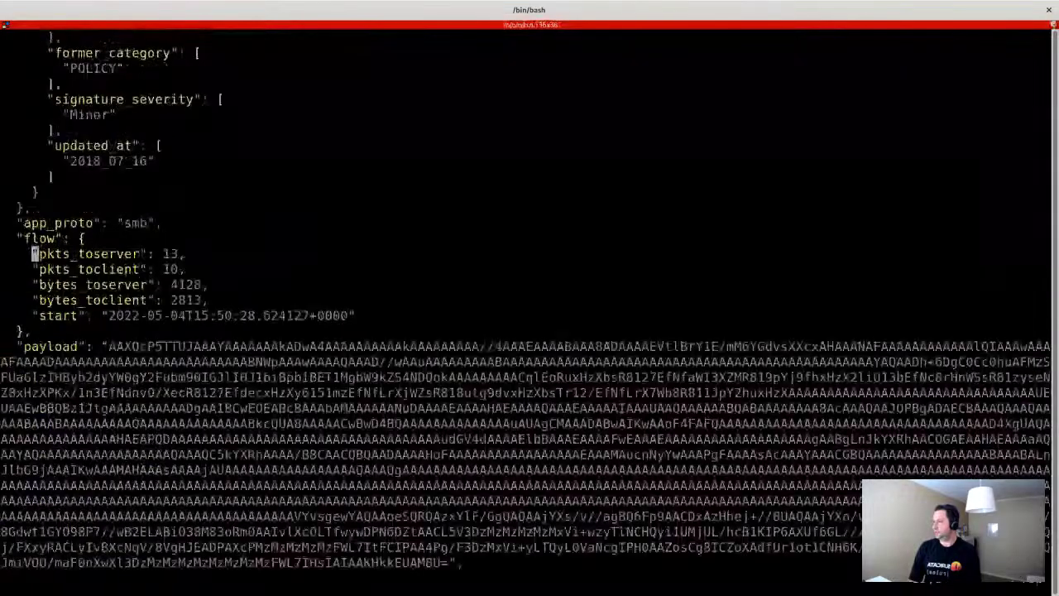
key("k")
key("k")
key("k")
key("k")
key("k")
key("k")
key("k")
key("k")
key("k")
key("k")
key("k")
key("k")
key("k")
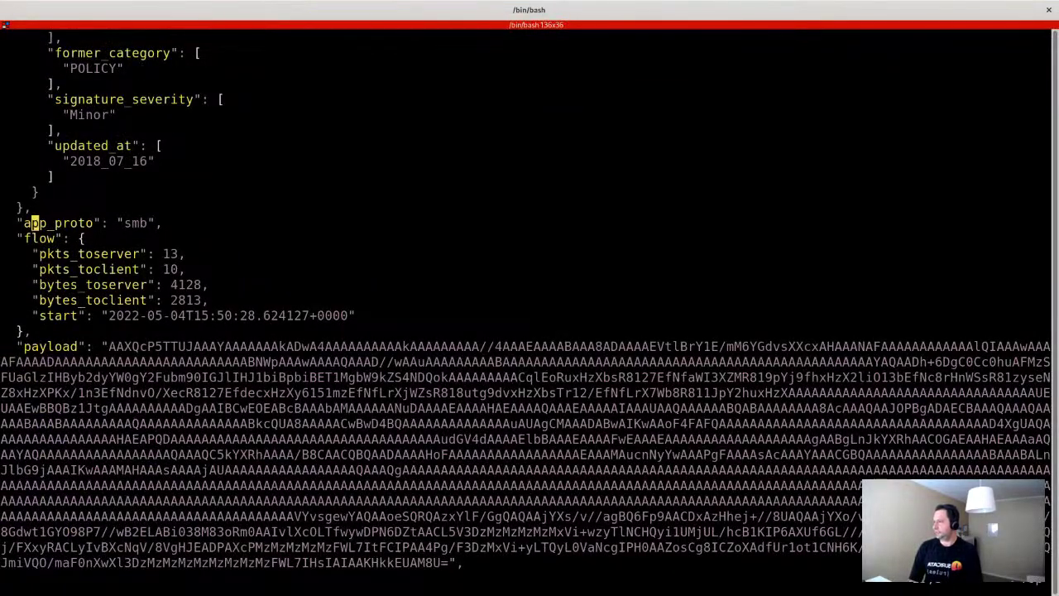
key("k")
key("j")
key("j")
key("j")
key("j")
key("j")
key("j")
key("j")
key("j")
key("j")
key("j")
key("j")
key("j")
key("j")
key("j")
key("j")
key("j")
key("j")
key("j")
key("j")
key("j")
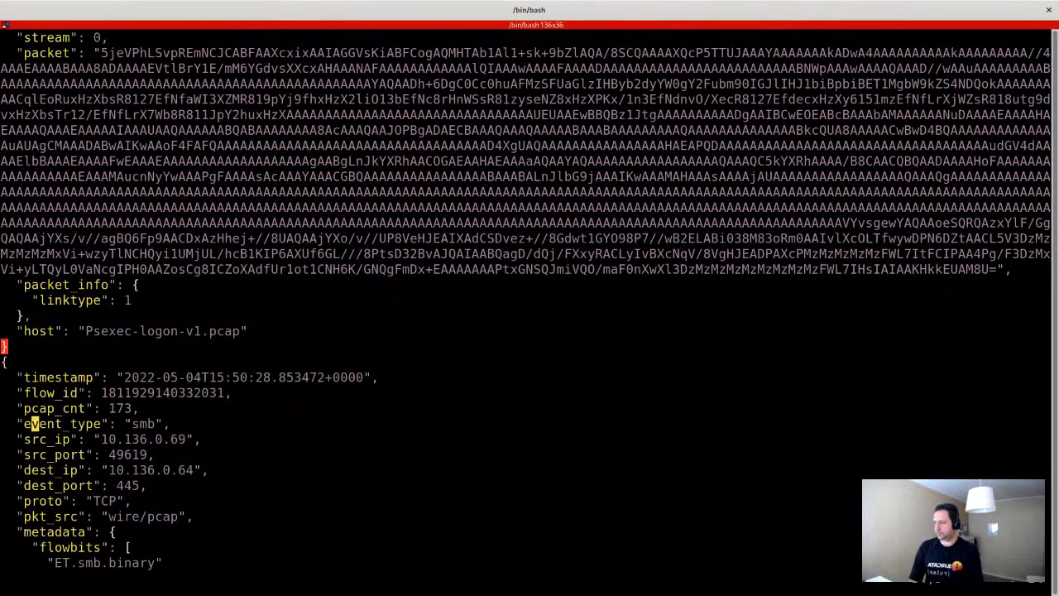
key("k")
key("k")
key("k")
key("k")
key("k")
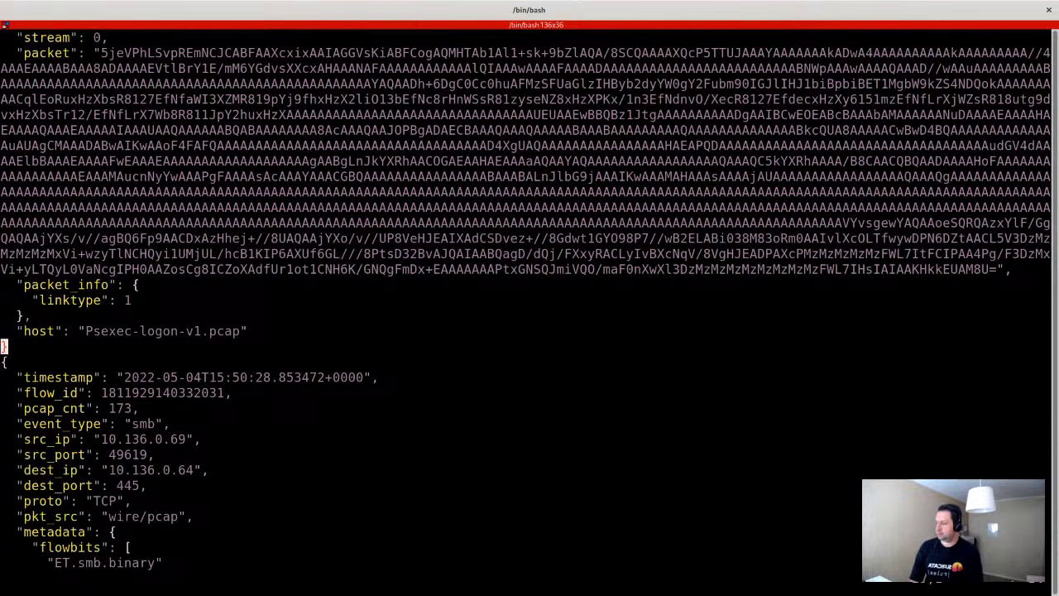
key("j")
key("j")
key("j")
key("j")
key("j")
key("j")
key("j")
key("j")
key("j")
key("j")
key("j")
key("j")
key("j")
key("j")
key("j")
key("j")
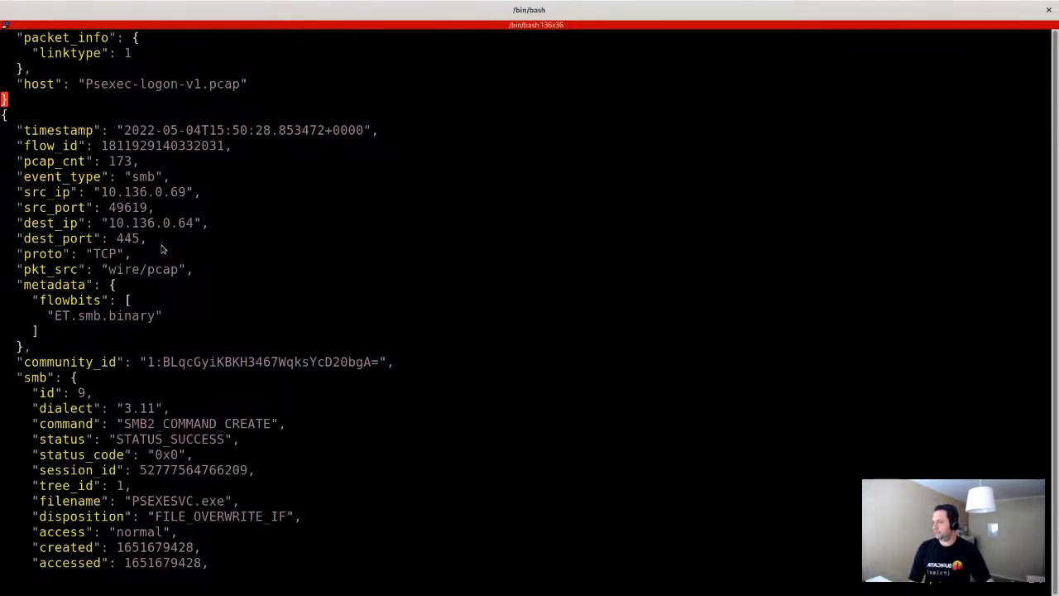
Highlight the timestamp, flow_id, flowbits, smb block and the PSEXESVC.exe filename line
left_click_drag(233, 149, 16, 130)
left_click_drag(154, 316, 18, 267)
scroll(124, 244, "down", 5)
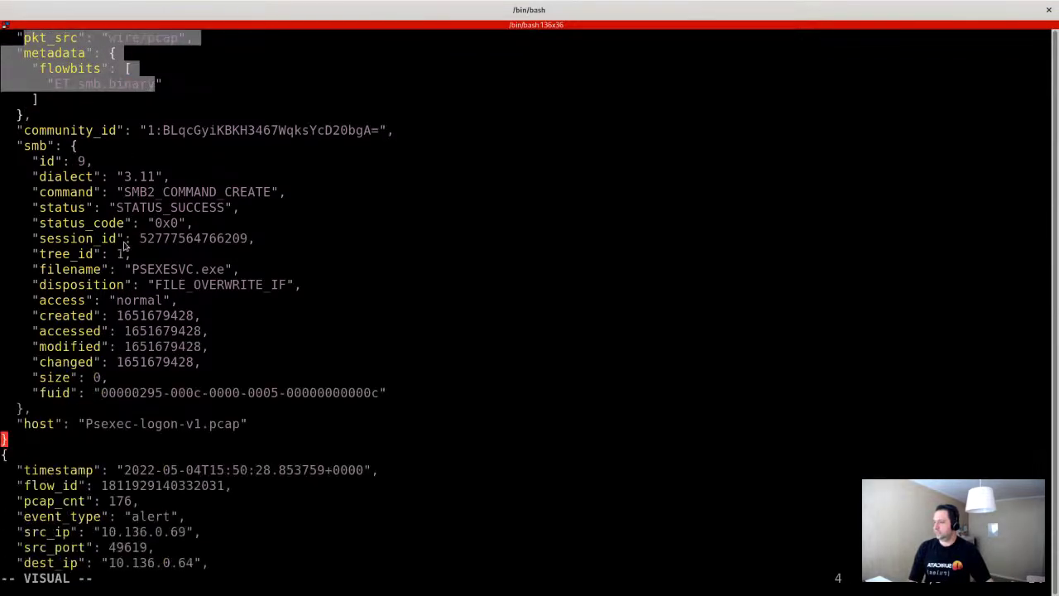
left_click_drag(19, 145, 405, 433)
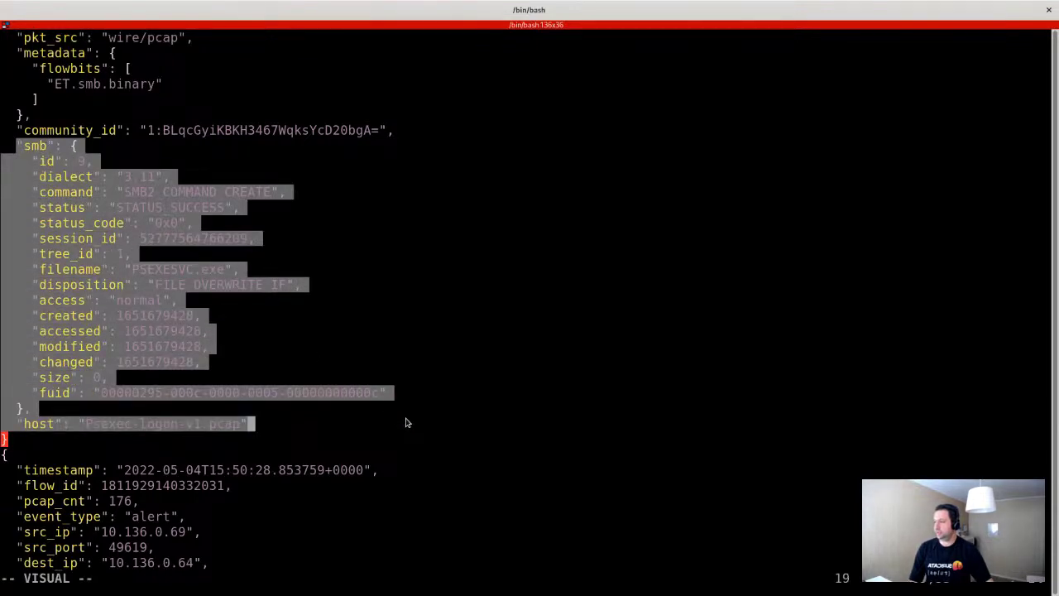
left_click(281, 336)
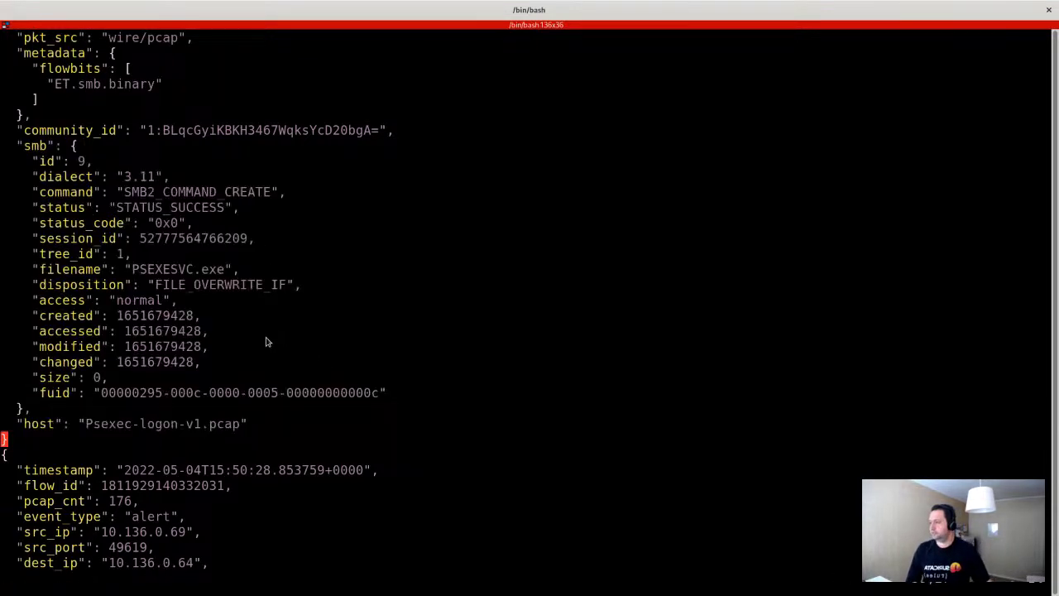
left_click_drag(50, 269, 268, 274)
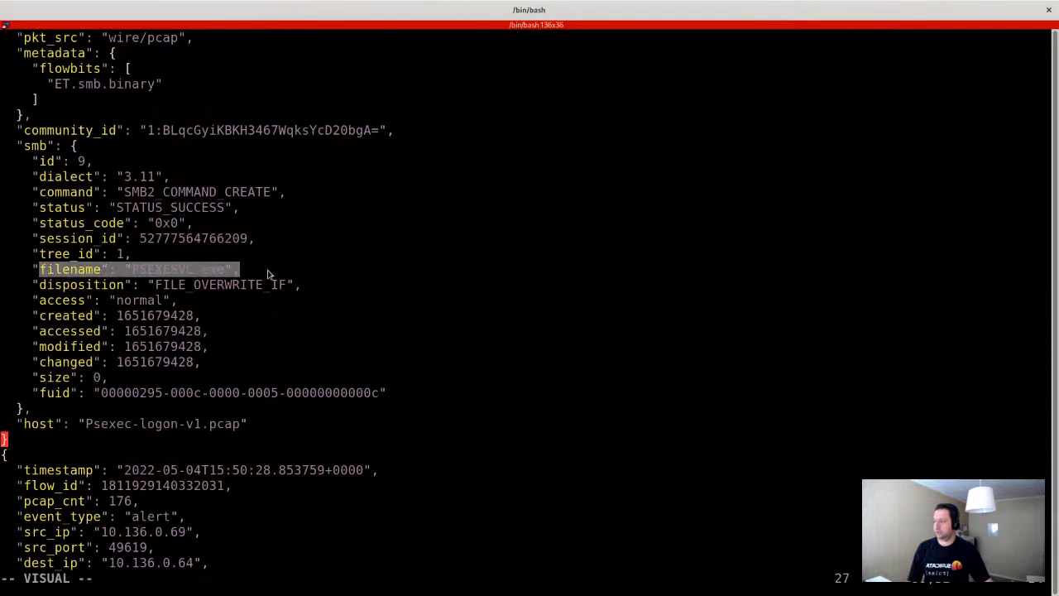
Scroll to the alert event, highlighting its event_type line and the app_proto/flow block
scroll(287, 415, "down", 5)
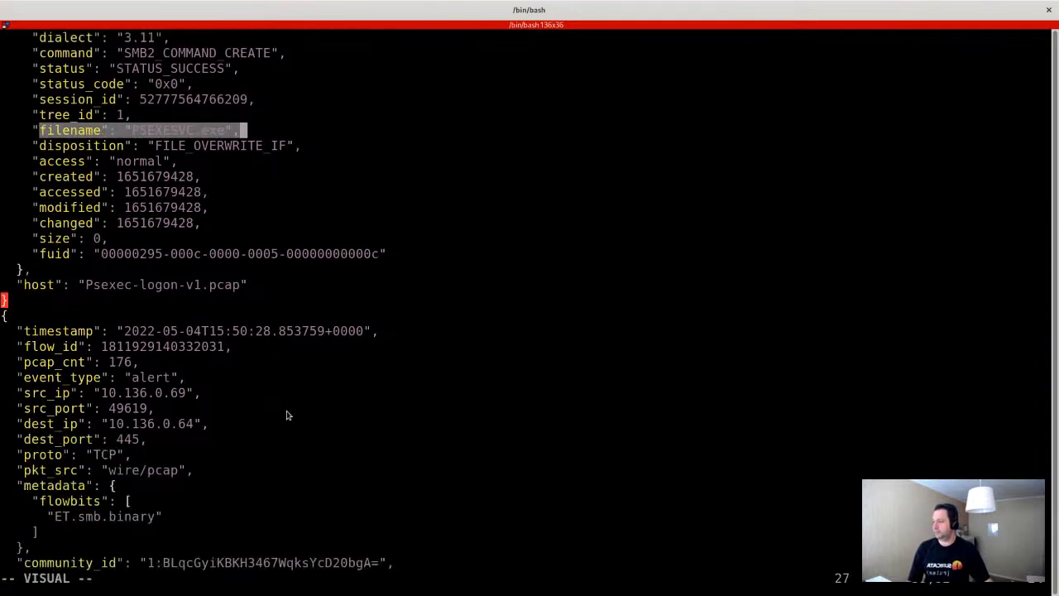
scroll(287, 415, "down", 1)
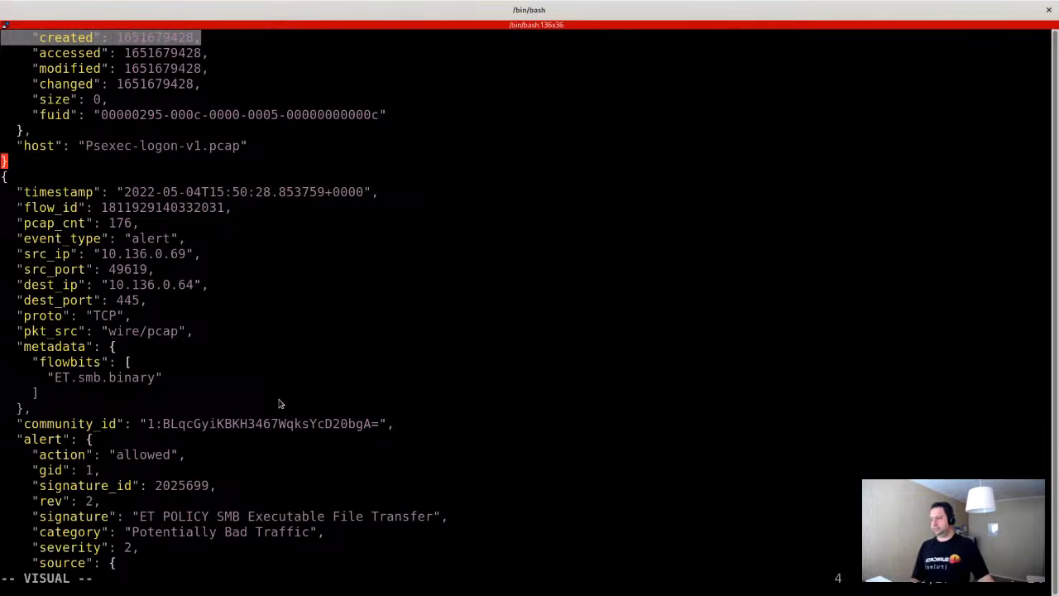
scroll(278, 404, "down", 1)
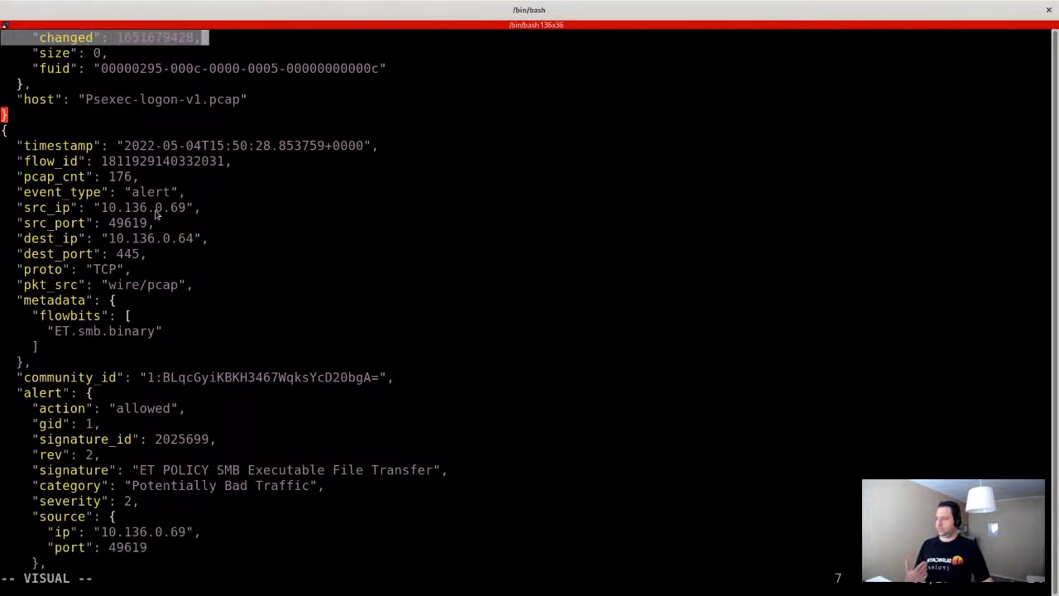
left_click_drag(19, 193, 181, 193)
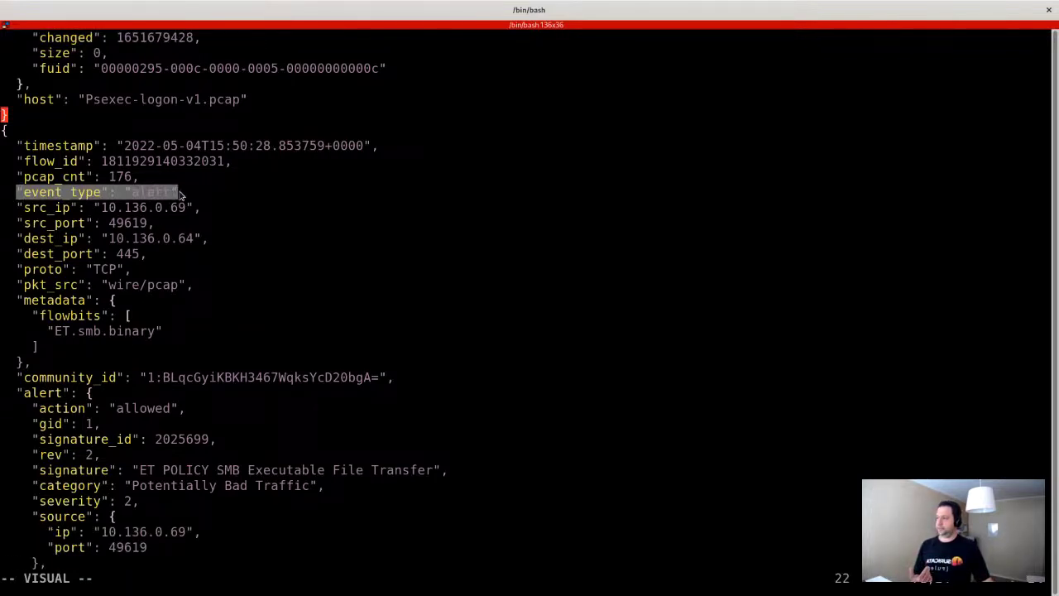
scroll(249, 308, "down", 7)
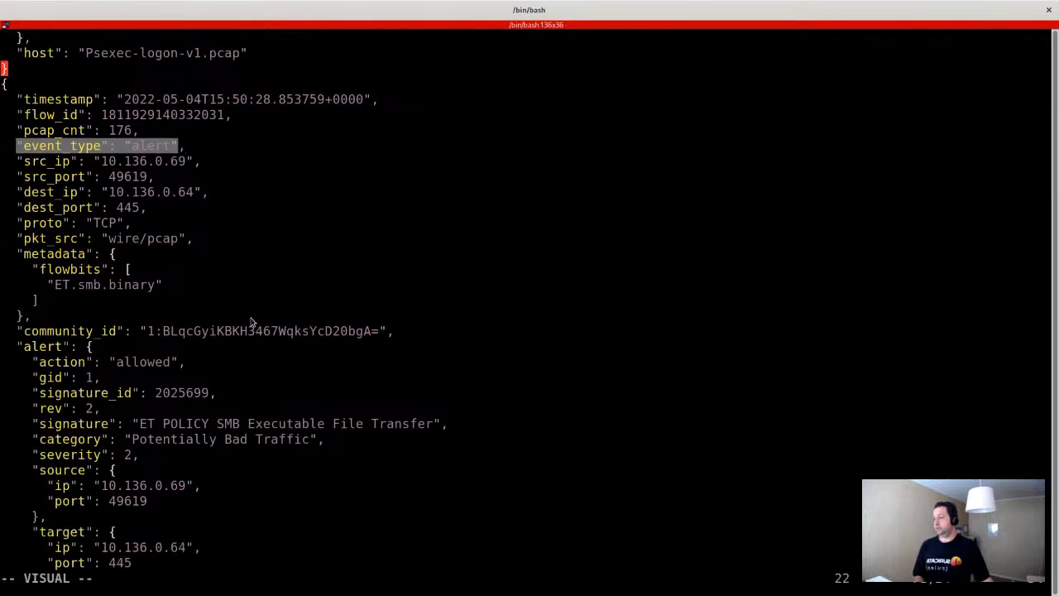
scroll(250, 321, "down", 4)
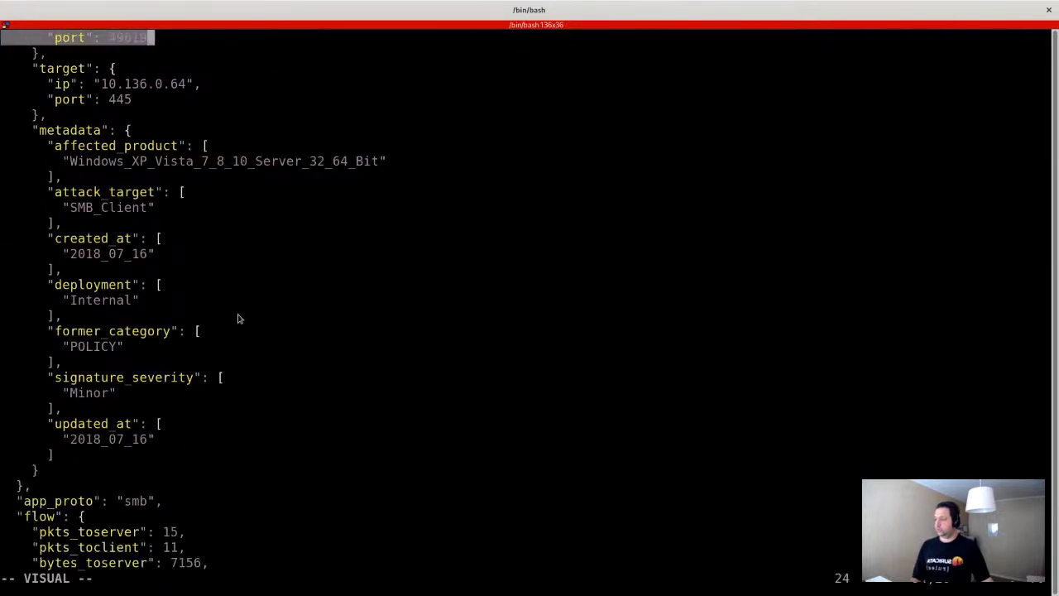
scroll(177, 302, "down", 4)
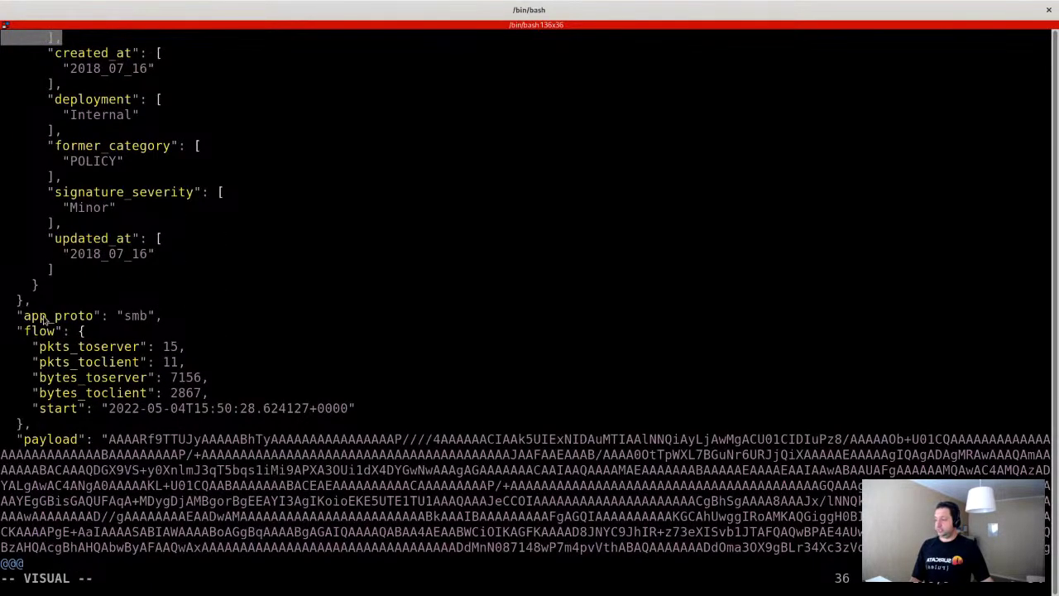
left_click_drag(11, 316, 285, 428)
scroll(290, 424, "down", 2)
scroll(290, 424, "down", 6)
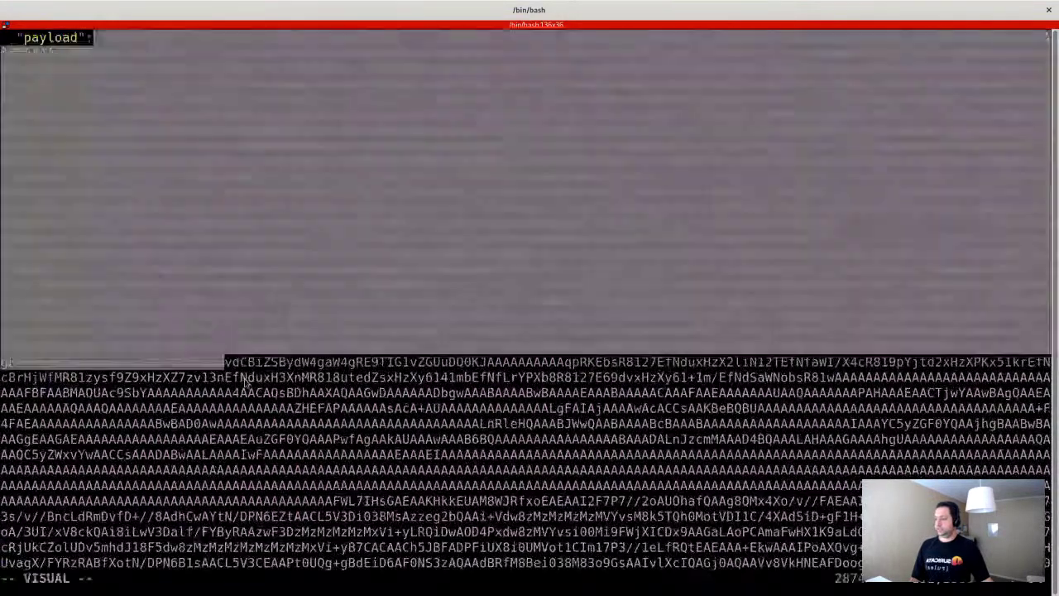
left_click_drag(289, 424, 259, 396)
Return to the top of the alert record and mark its timestamp-through-protocol fields
scroll(258, 395, "up", 13)
key("v")
key("g")
key("g")
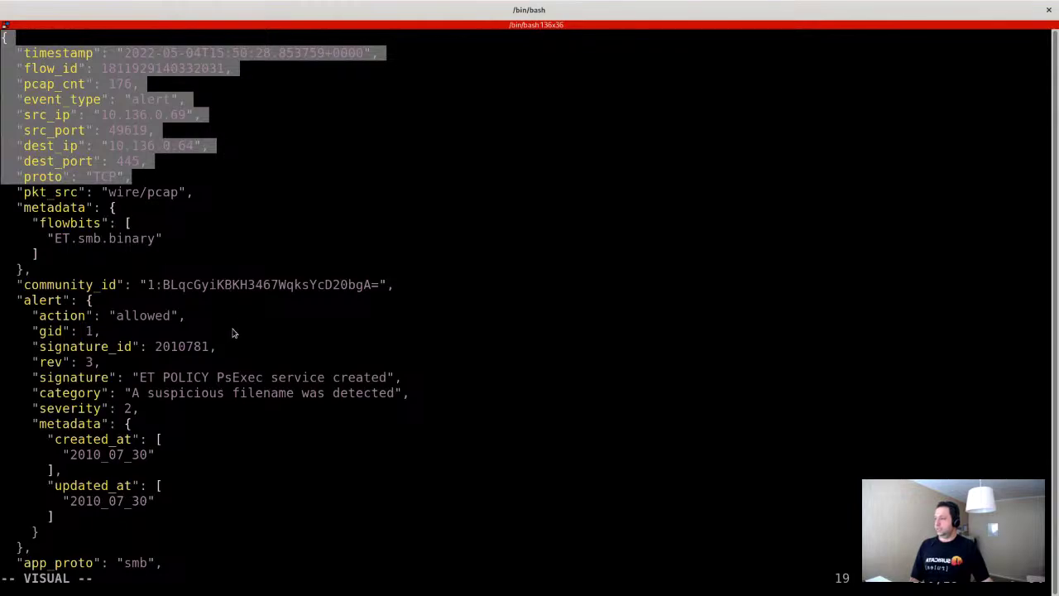
scroll(232, 333, "down", 6)
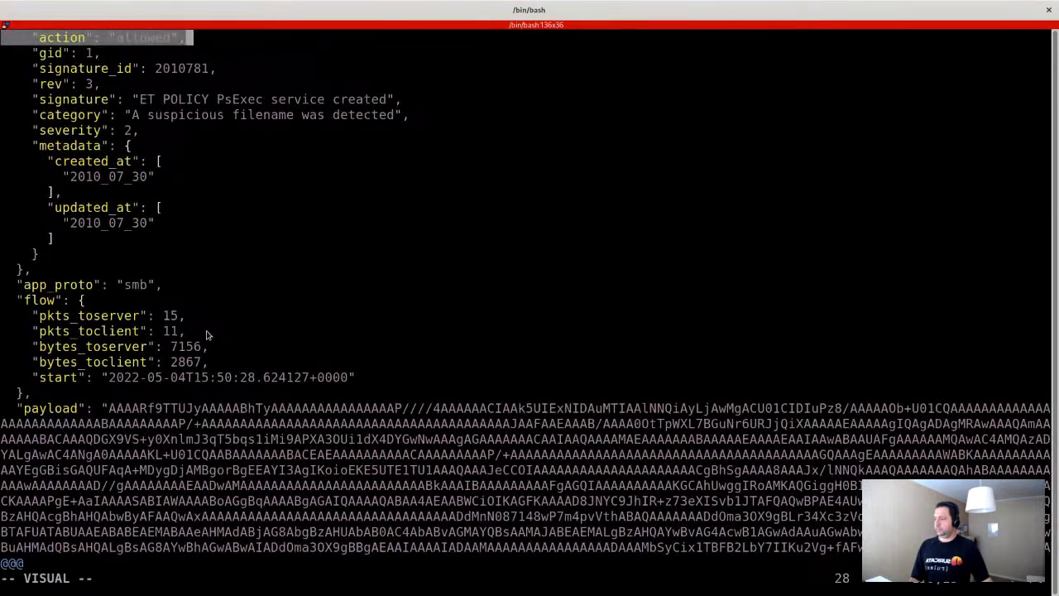
left_click(208, 335)
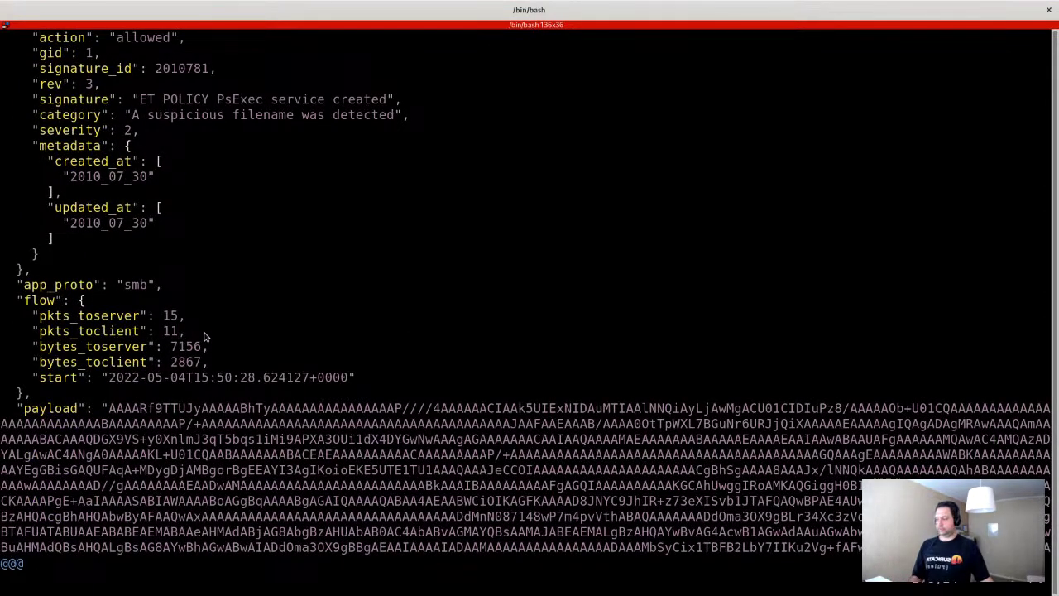
Scroll through payload_printable and highlight the PsExec version strings
scroll(207, 334, "down", 7)
scroll(205, 334, "up", 11)
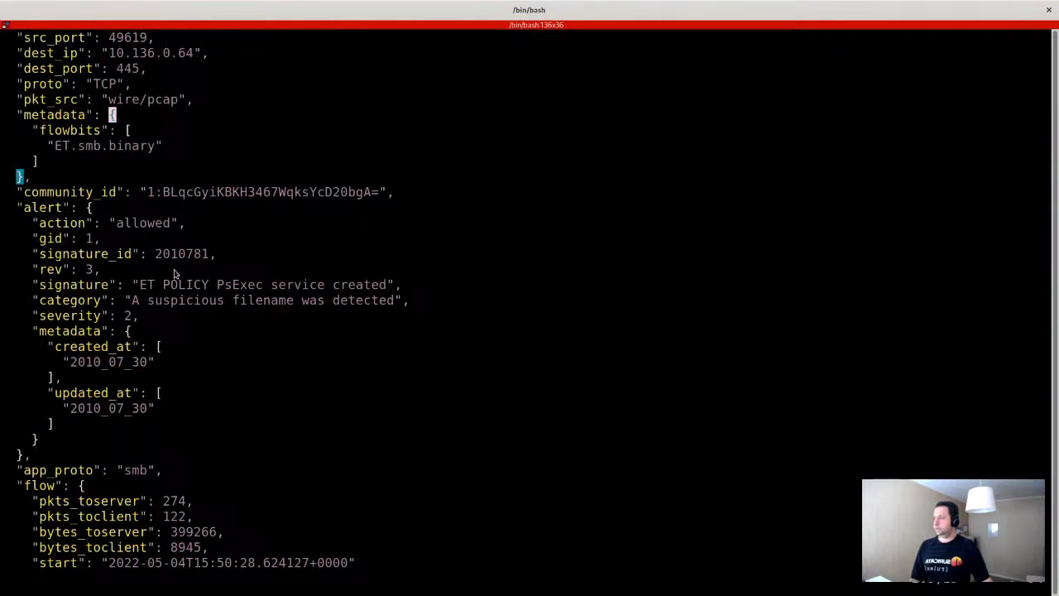
scroll(174, 273, "up", 2)
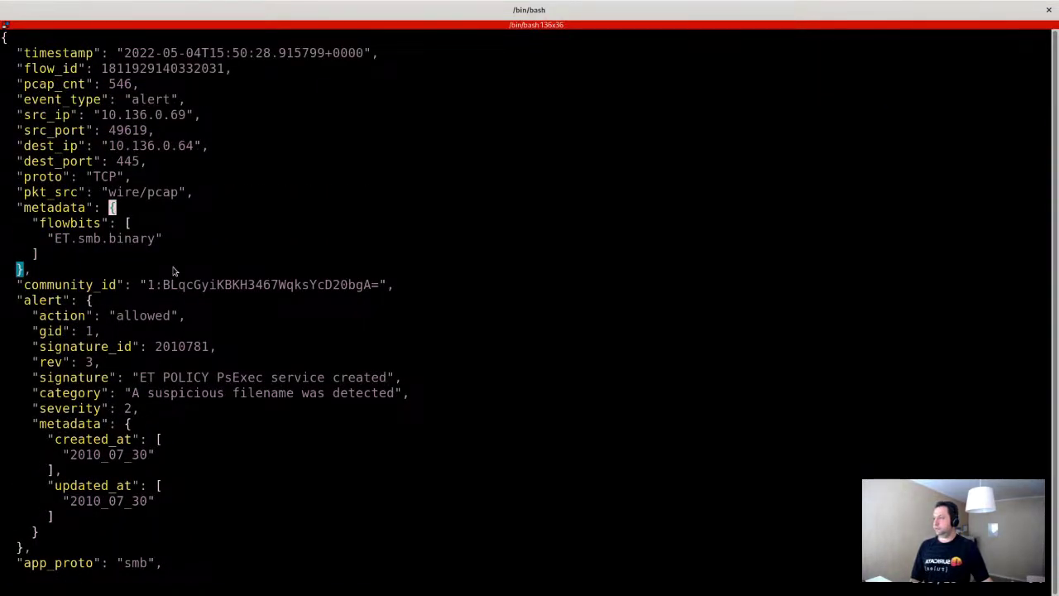
scroll(174, 270, "down", 10)
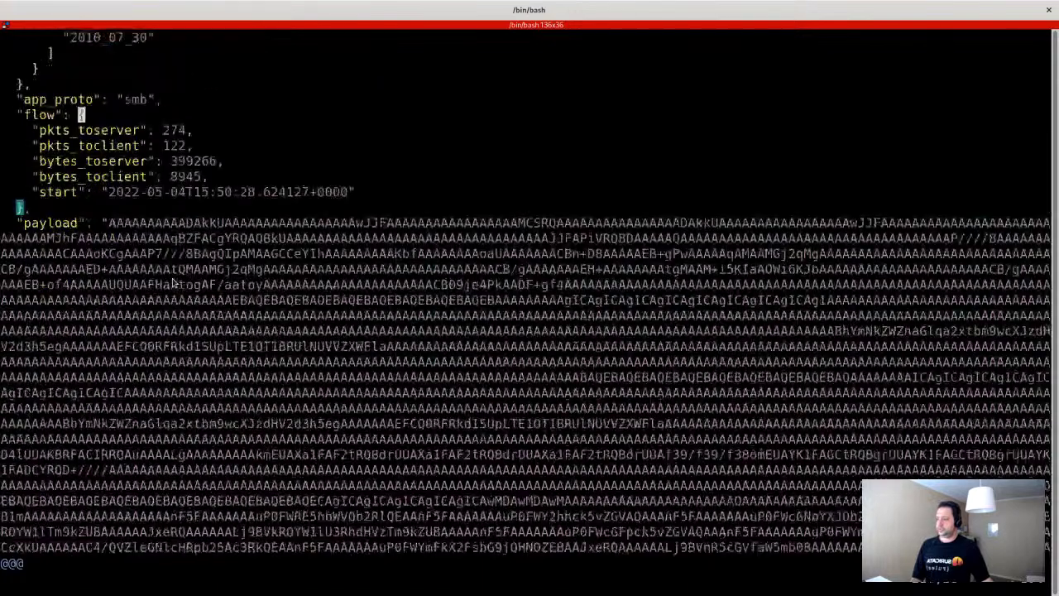
scroll(174, 283, "down", 15)
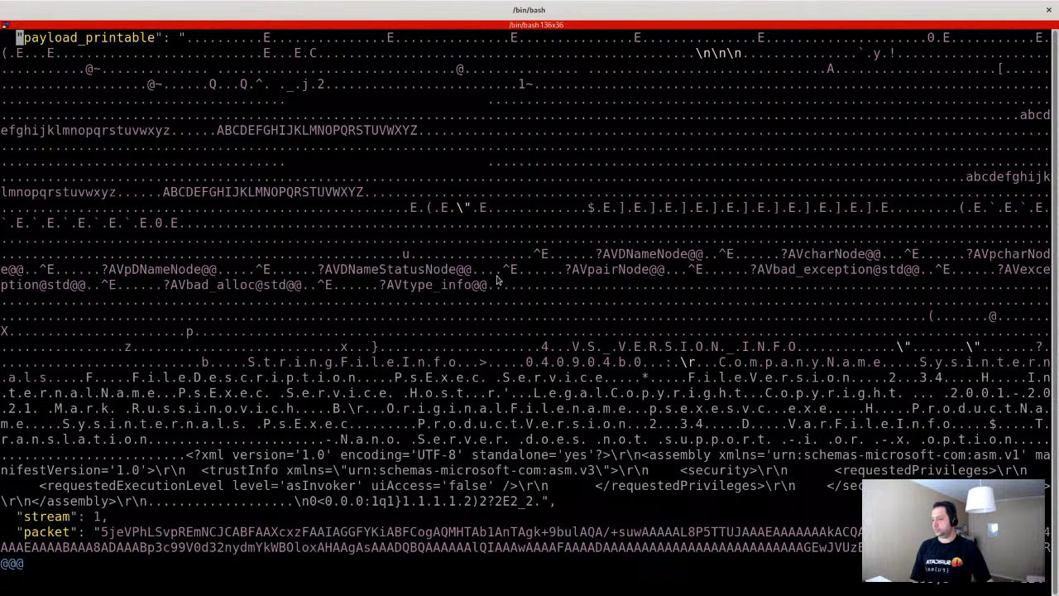
left_click_drag(387, 378, 591, 425)
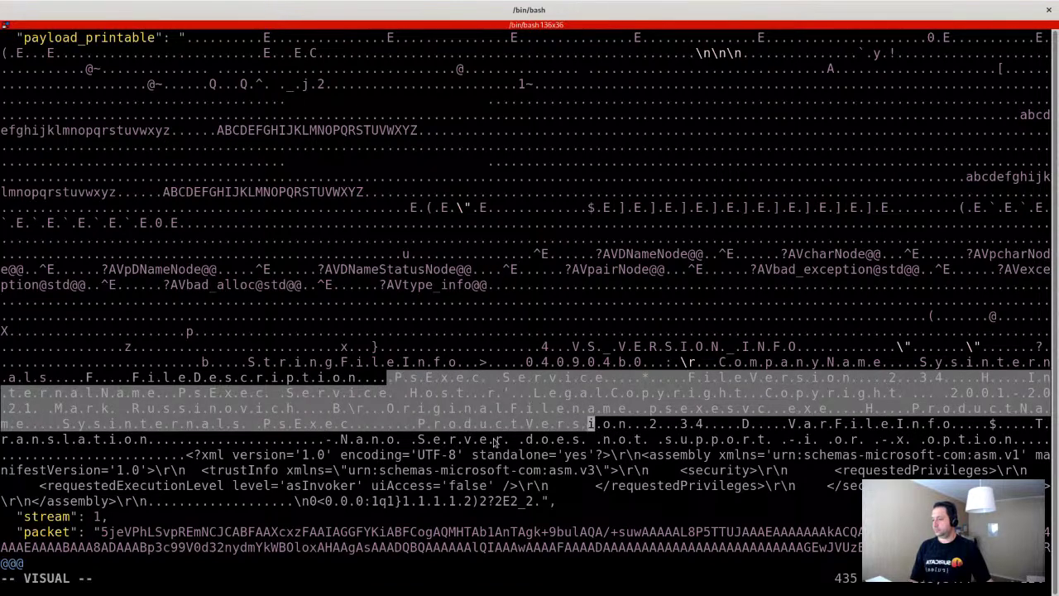
left_click(402, 439)
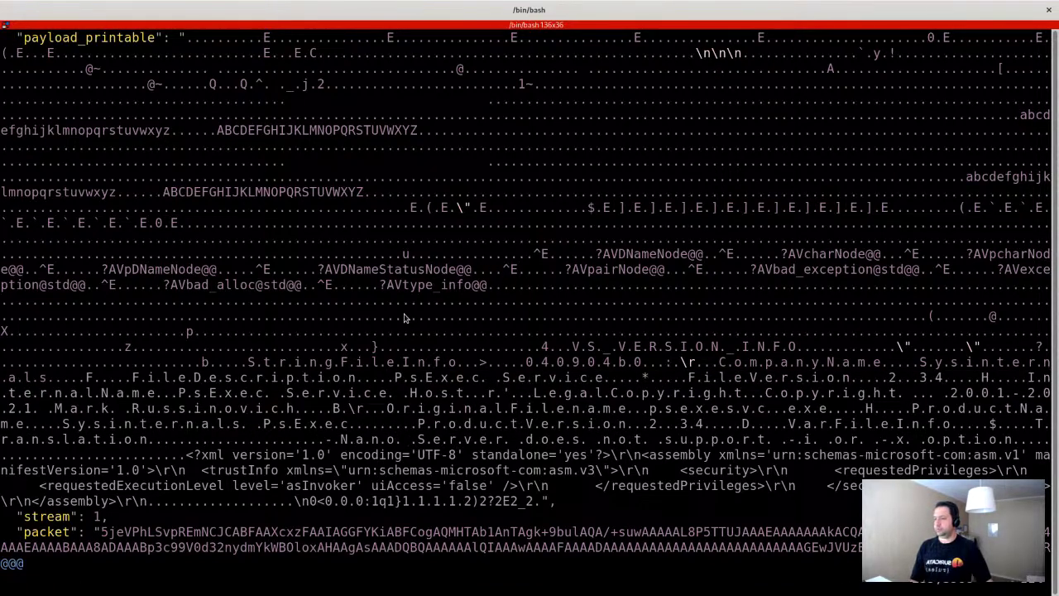
Move to the next smb event, highlighting its event type and checking community id and dialect
key("j")
key("j")
key("j")
key("j")
key("j")
key("j")
key("j")
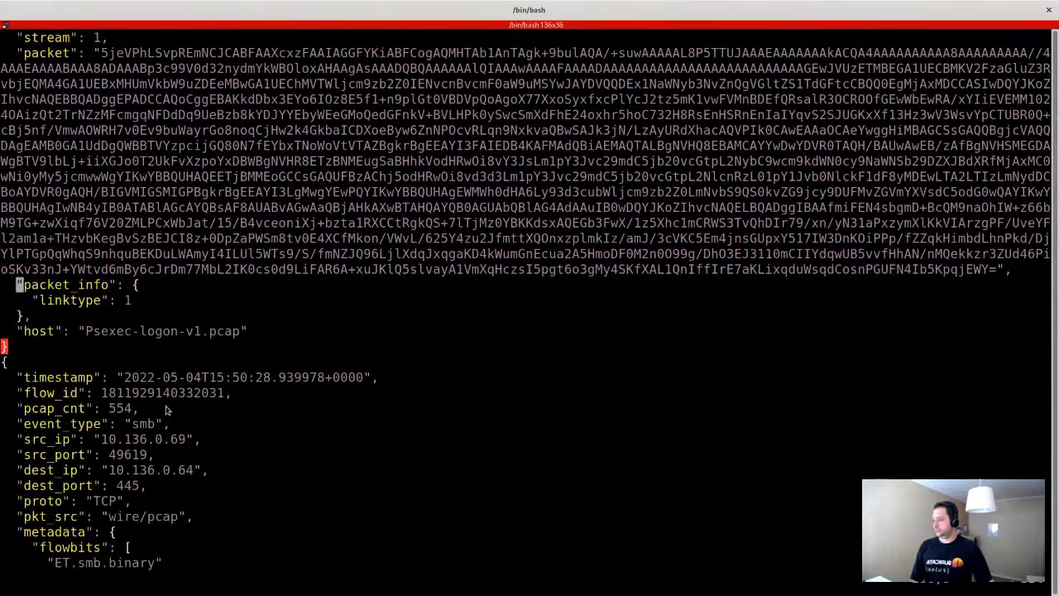
left_click_drag(11, 426, 175, 429)
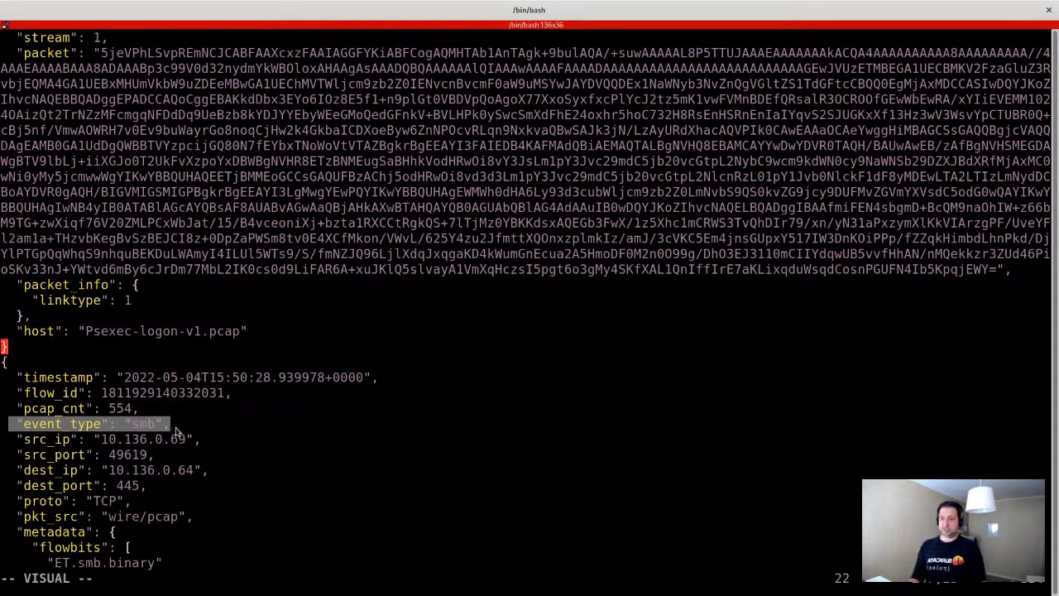
key("j")
key("j")
key("j")
key("k")
key("k")
key("k")
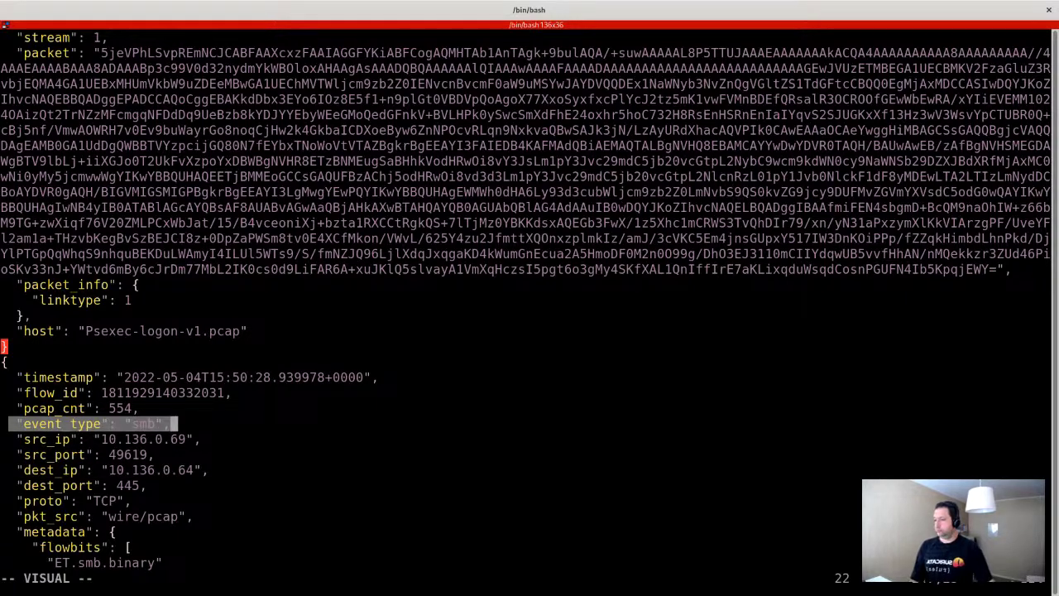
left_click(165, 439)
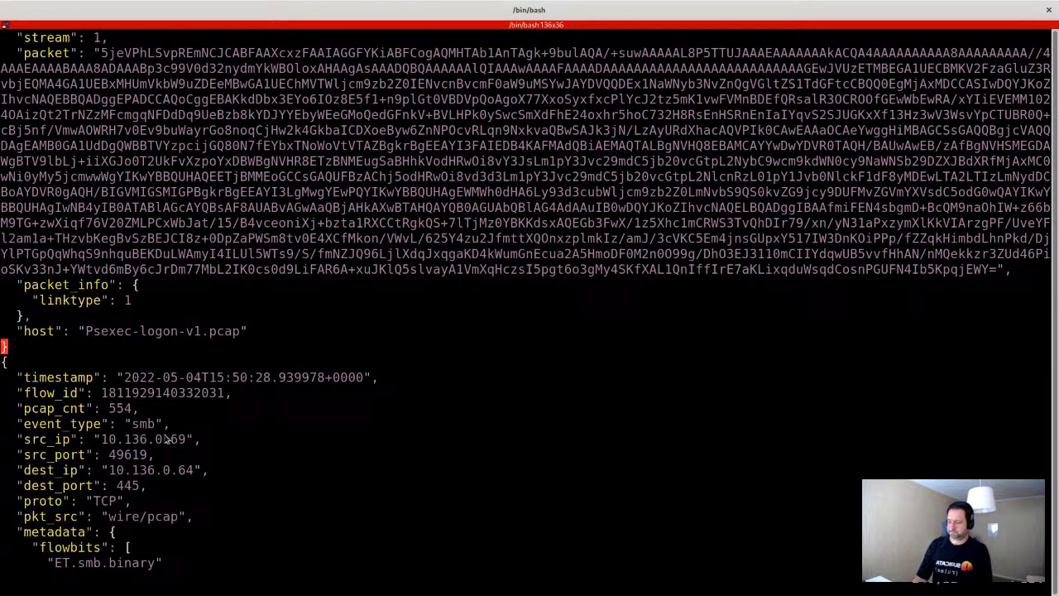
scroll(166, 439, "down", 5)
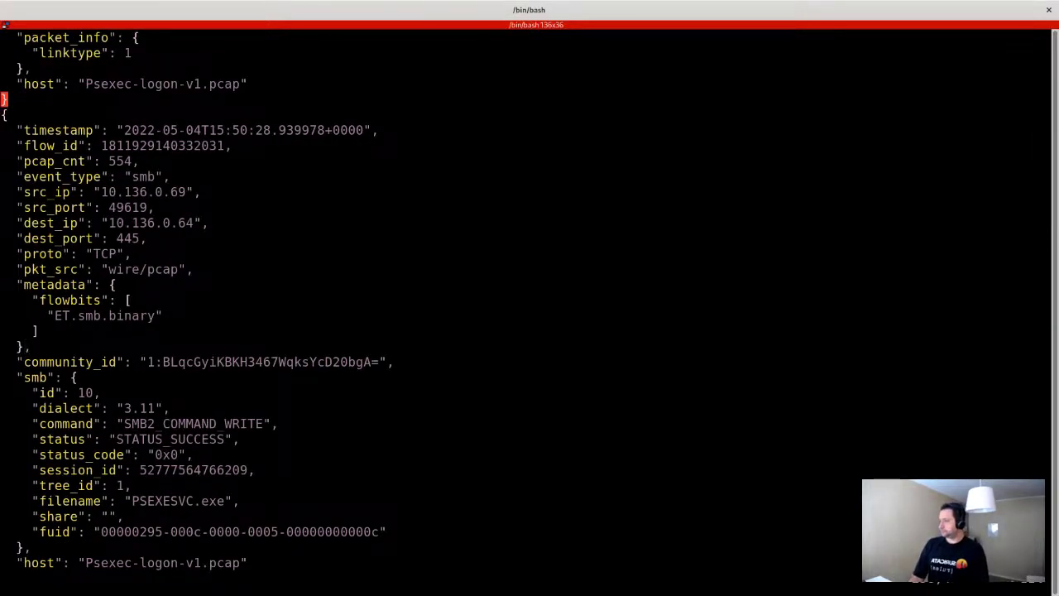
left_click(166, 361)
key("Down")
key("Down")
key("Down")
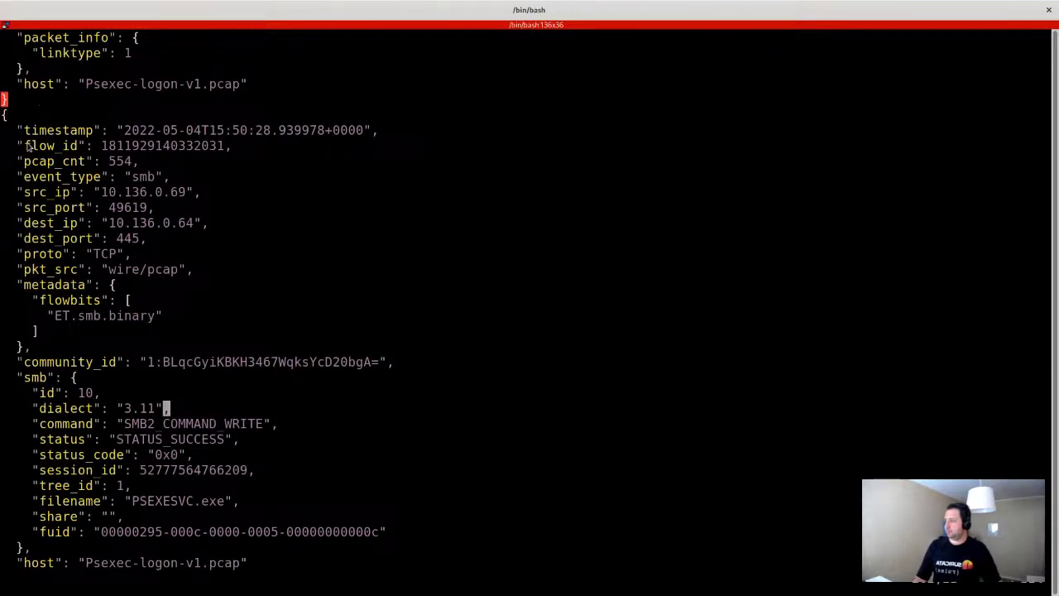
Highlight the PSEXESVC.exe smb write block, then scroll past the SMB2 close event to fileinfo
left_click_drag(12, 176, 181, 177)
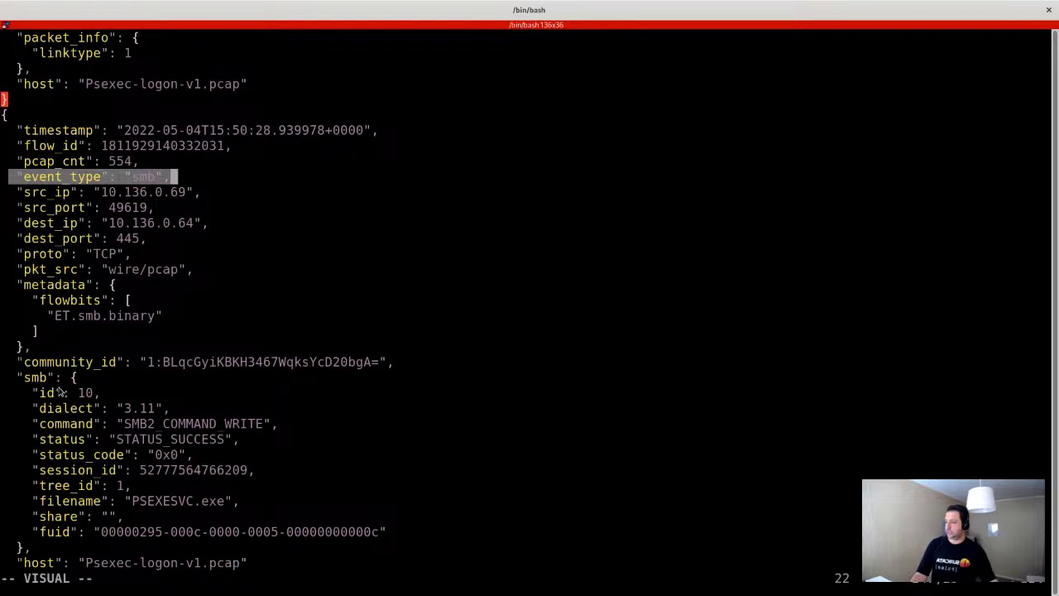
left_click_drag(18, 378, 45, 377)
left_click_drag(89, 411, 336, 544)
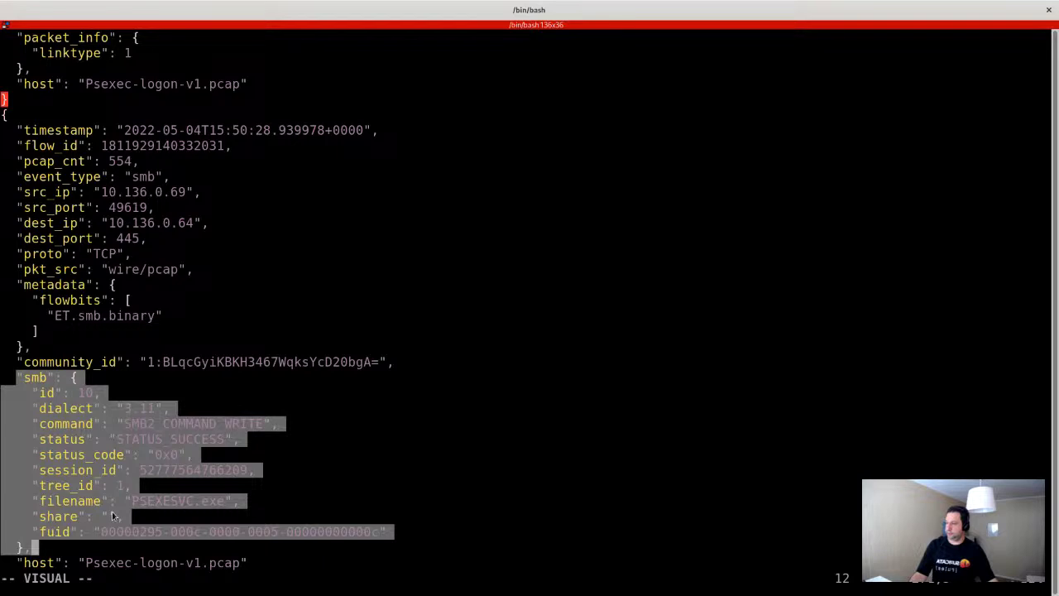
scroll(114, 515, "down", 2)
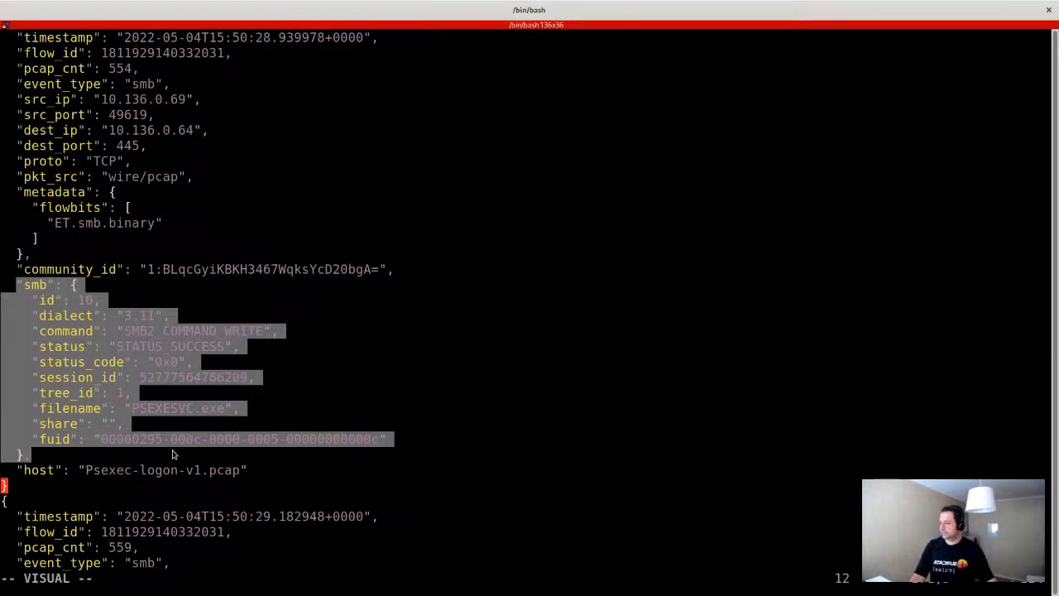
scroll(172, 451, "down", 2)
scroll(173, 453, "down", 4)
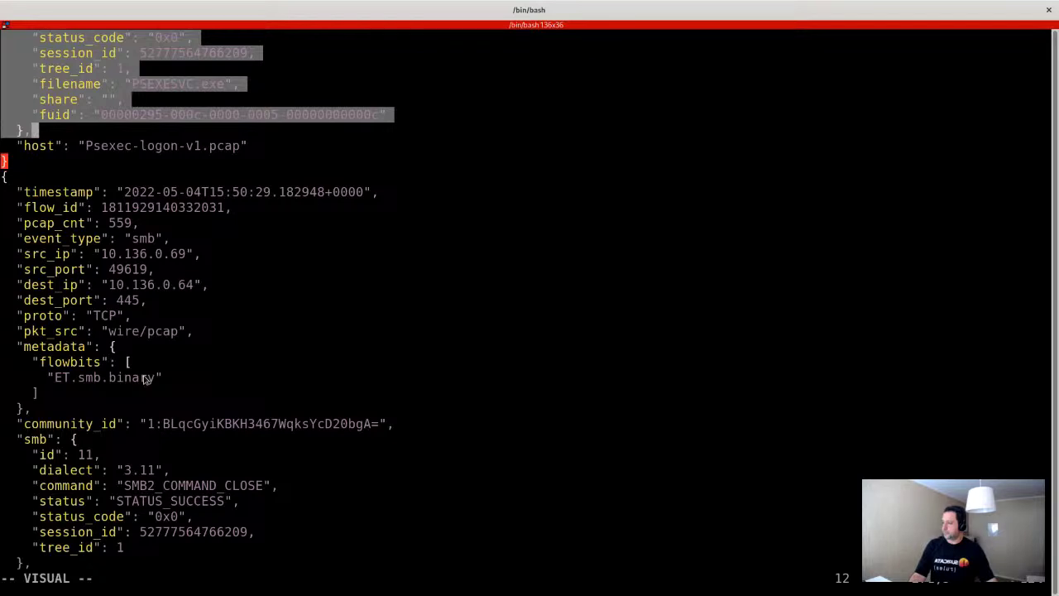
scroll(145, 378, "down", 3)
left_click_drag(48, 70, 207, 518)
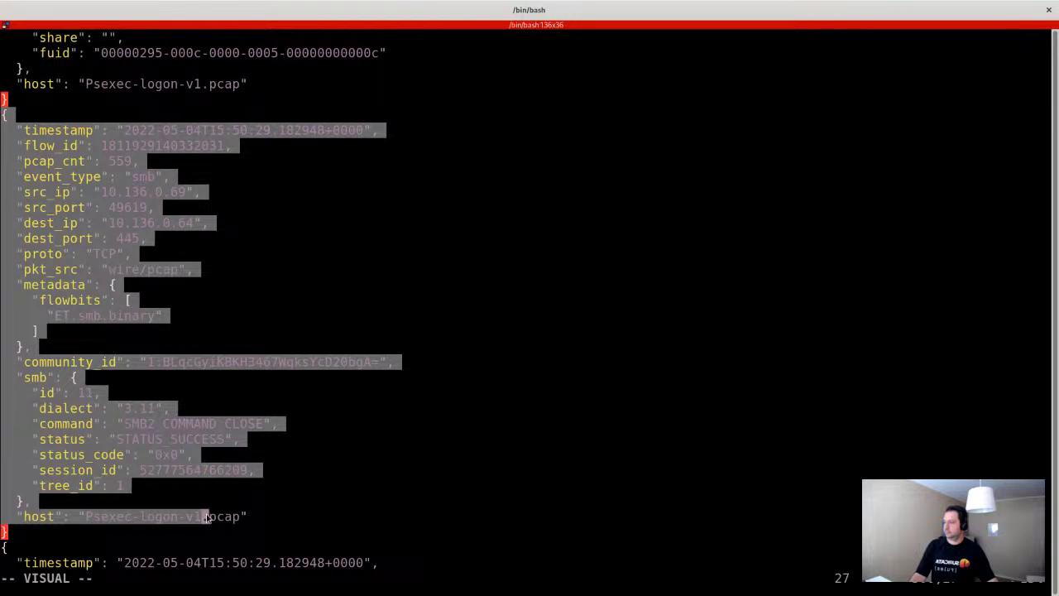
left_click(231, 347)
scroll(231, 351, "down", 4)
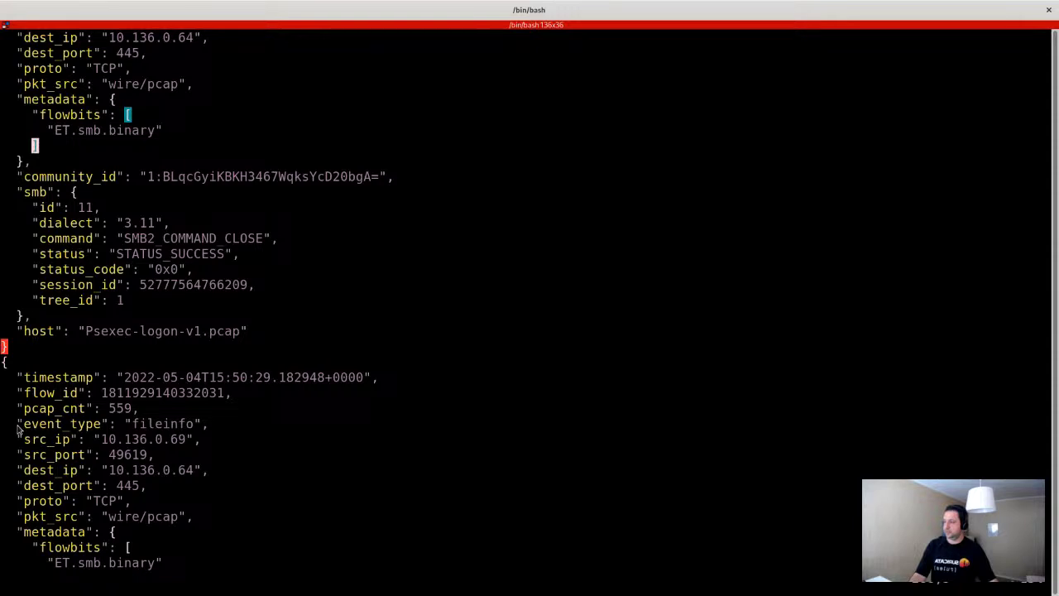
Highlight the fileinfo event type and then the whole fileinfo block
left_click_drag(19, 424, 200, 423)
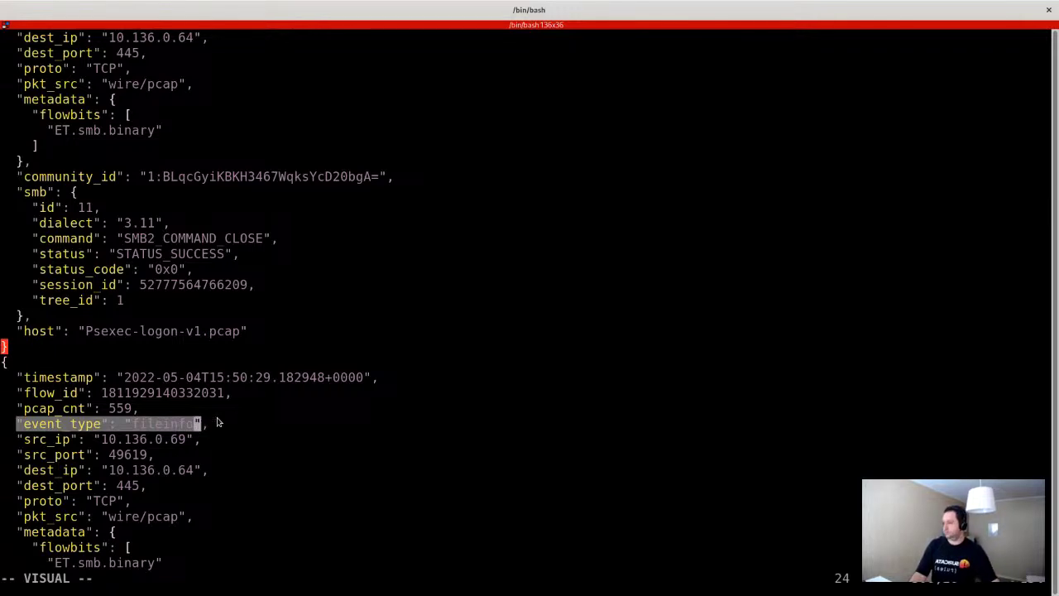
scroll(215, 422, "down", 4)
scroll(217, 422, "down", 2)
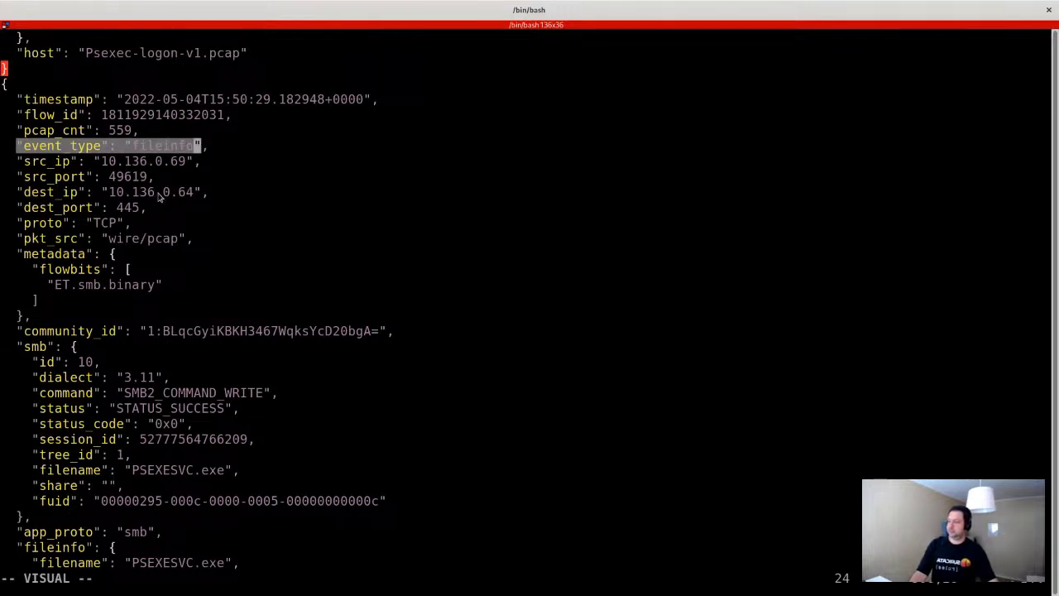
double_click(154, 149)
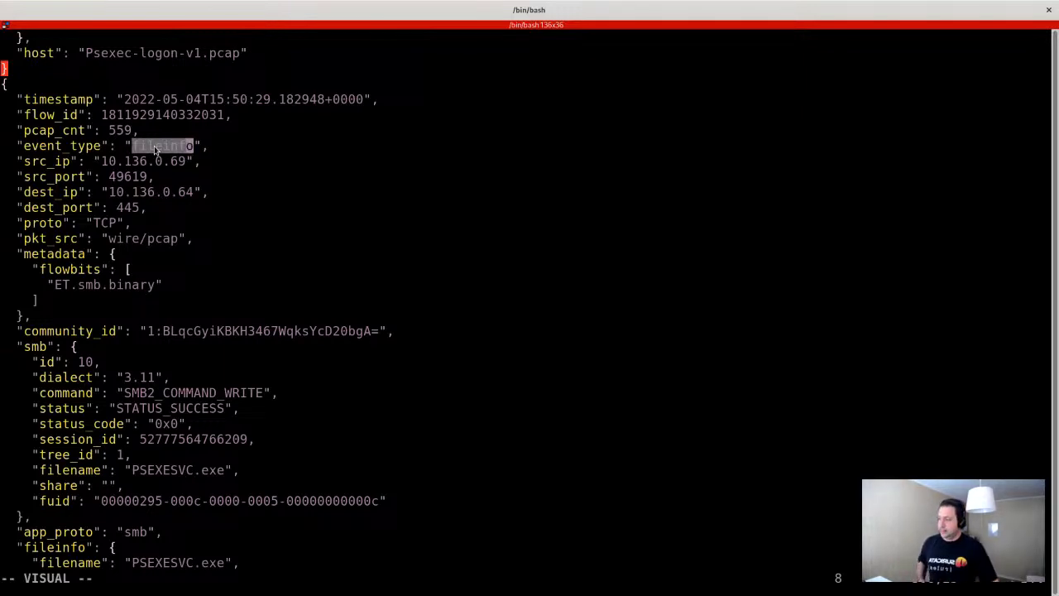
scroll(166, 239, "down", 5)
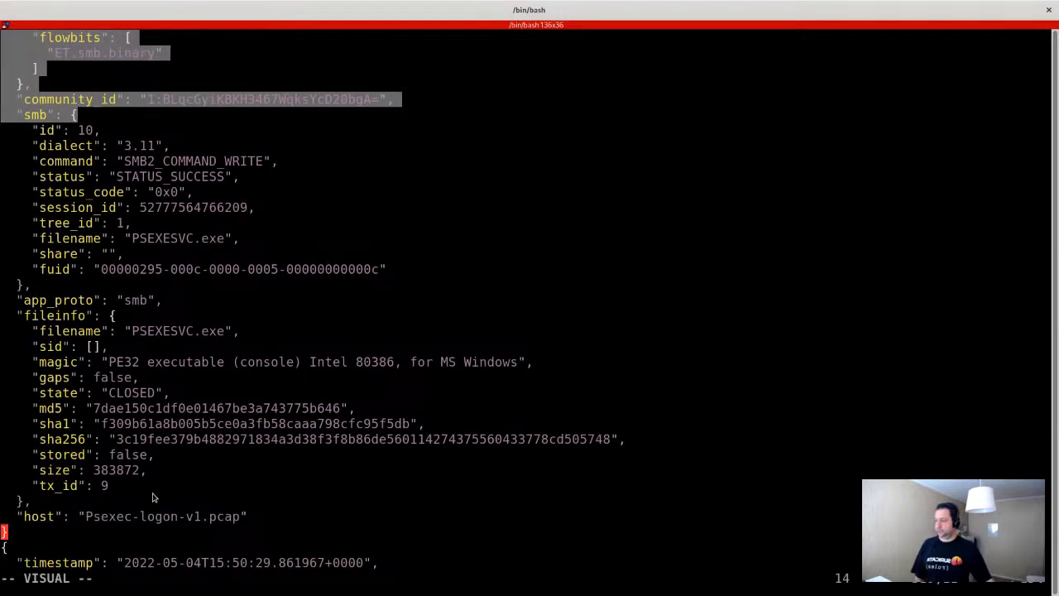
left_click(126, 492)
left_click_drag(126, 493, 3, 290)
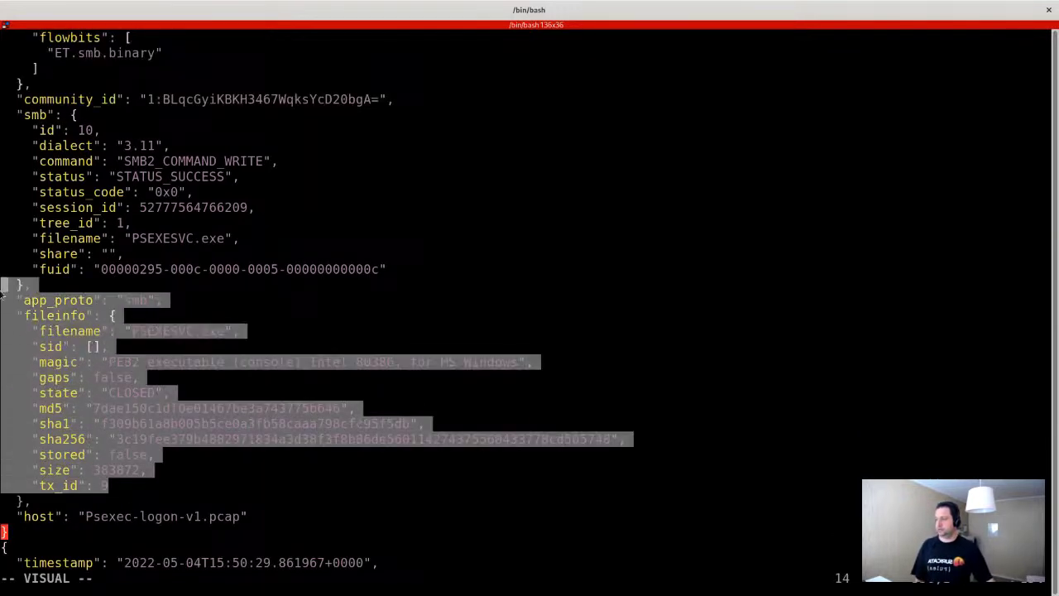
left_click(248, 382)
Highlight the PE32 executable type, md5/sha1/sha256 hashes, size 383872 and stored false
left_click_drag(111, 364, 521, 365)
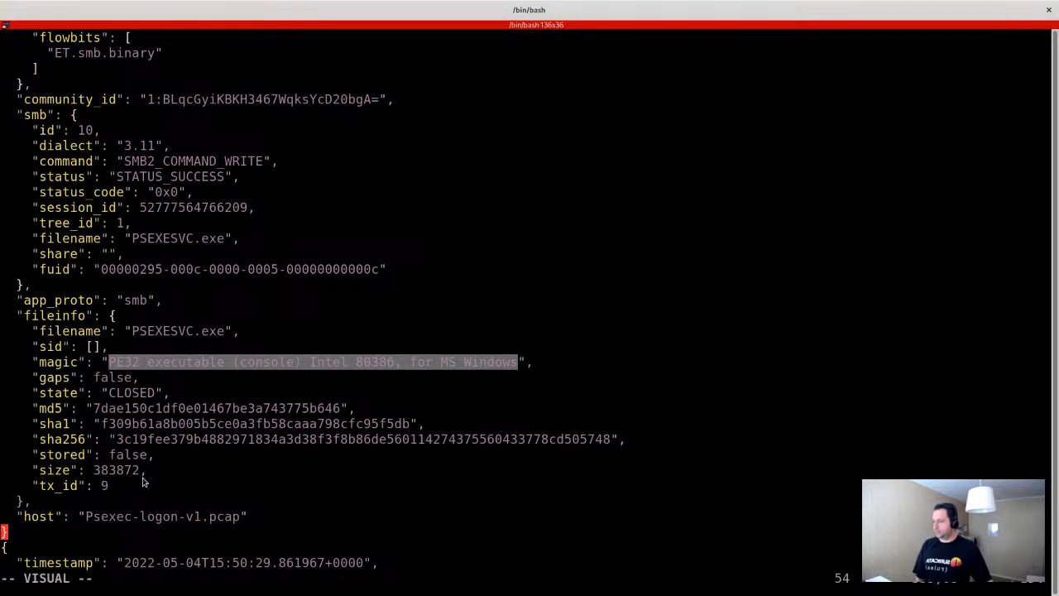
left_click_drag(638, 442, 11, 411)
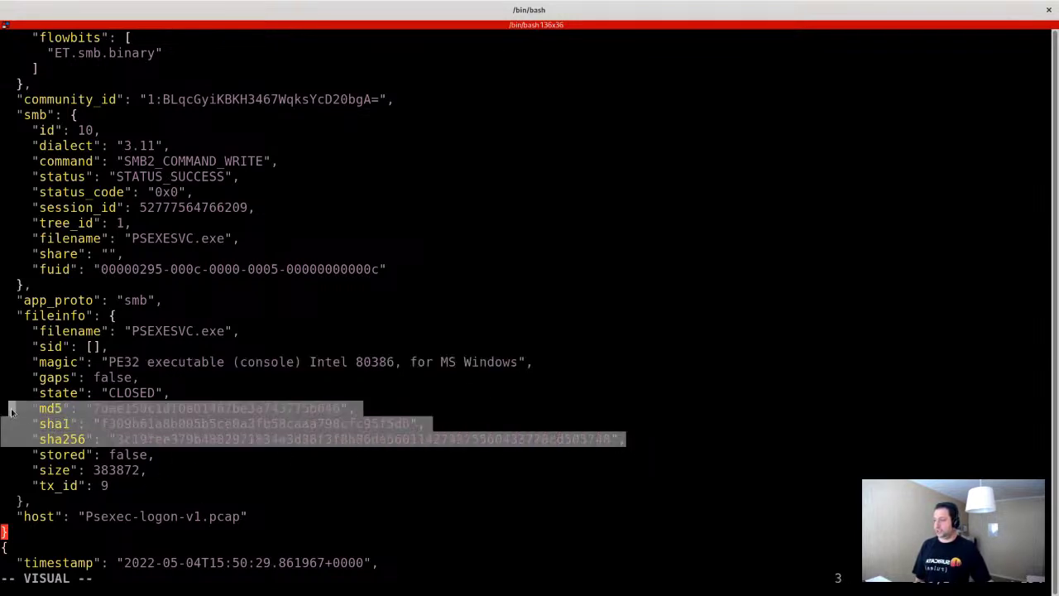
left_click(154, 473)
left_click_drag(154, 473, 41, 470)
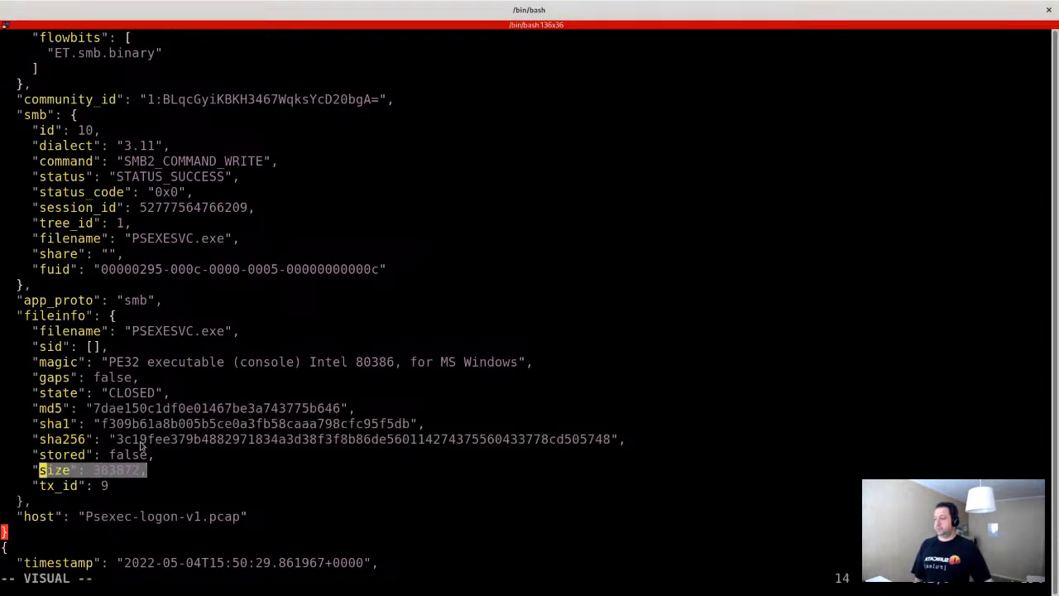
left_click_drag(28, 455, 157, 456)
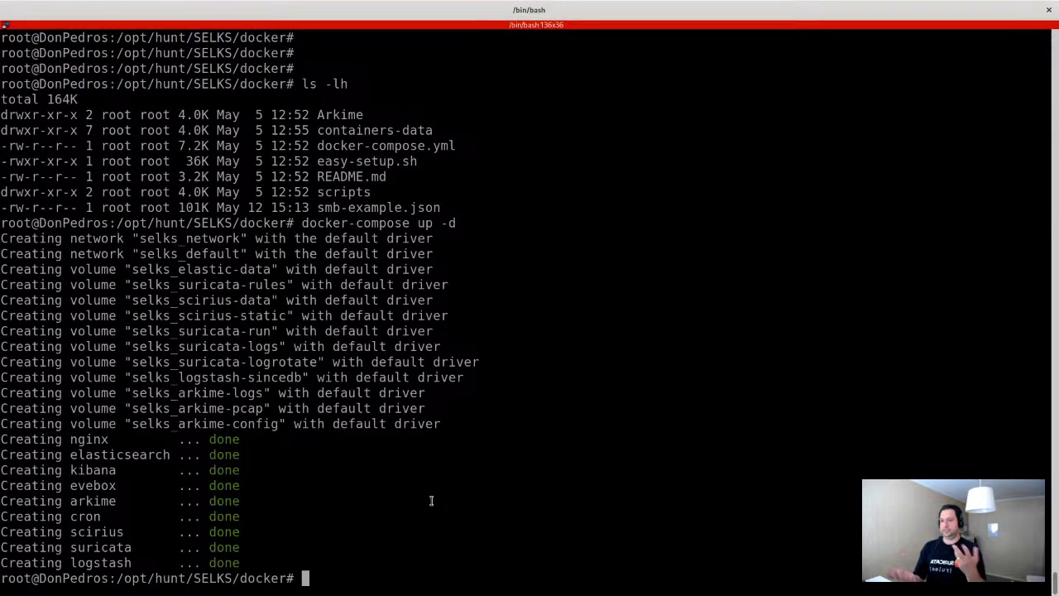
Type the ./scripts/readpcap.sh -ac command at the prompt
type("./sc")
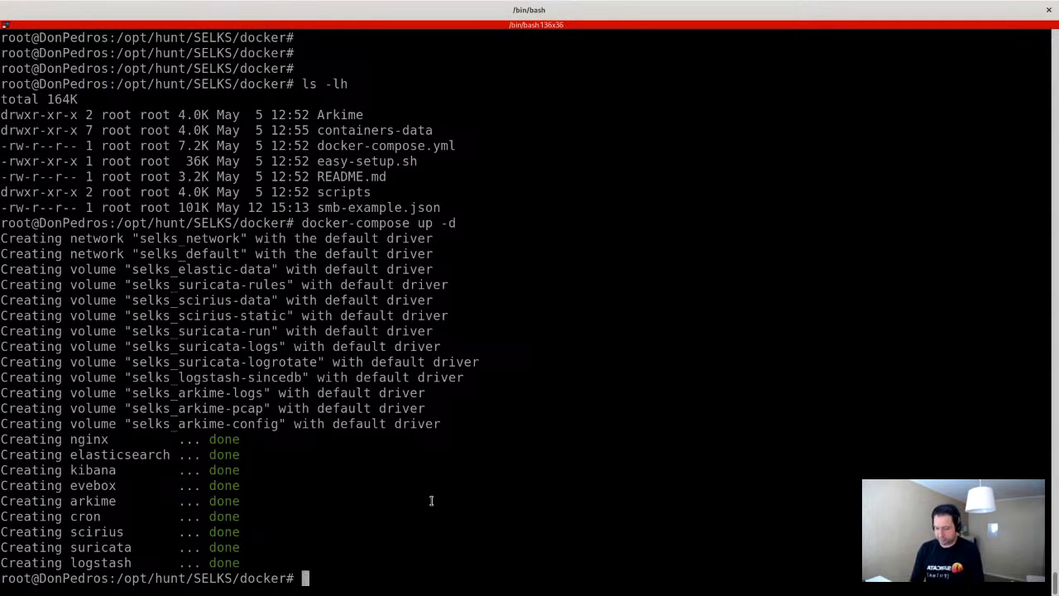
key("Tab")
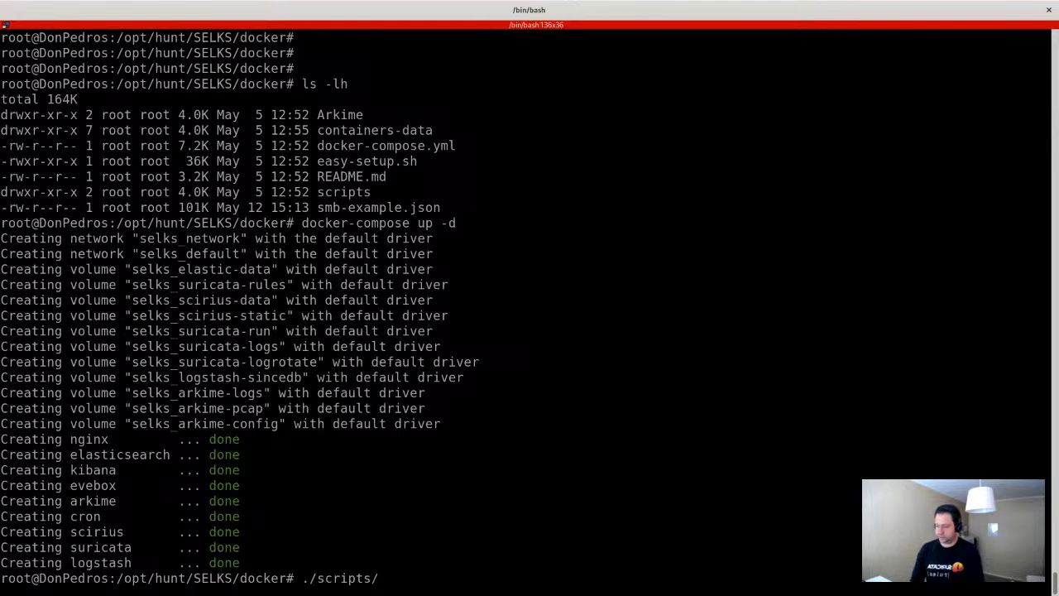
type("pc")
key("BackSpace")
key("BackSpace")
type("r")
key("Tab")
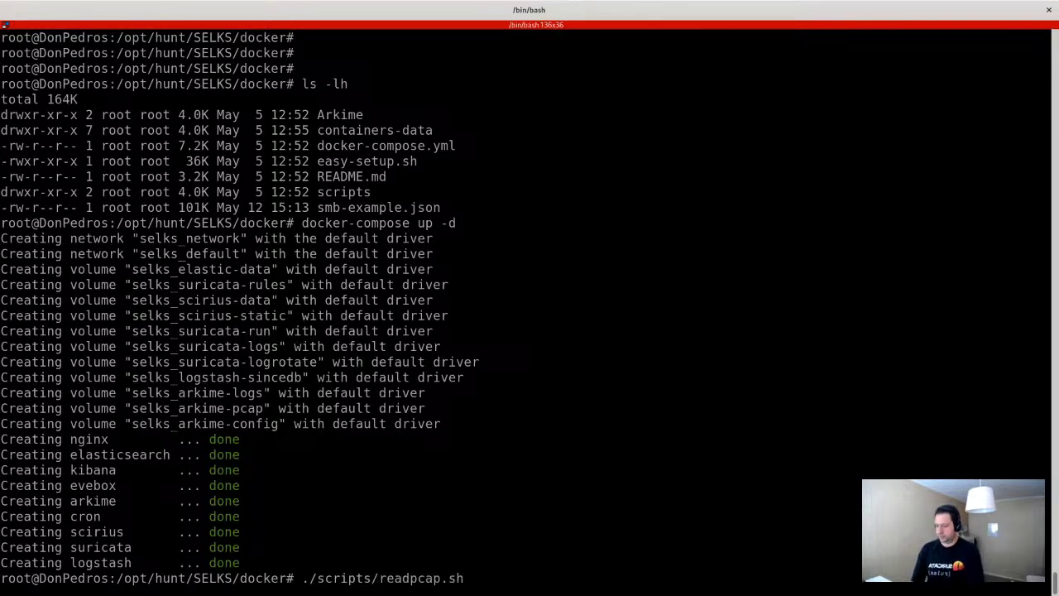
type("-ac")
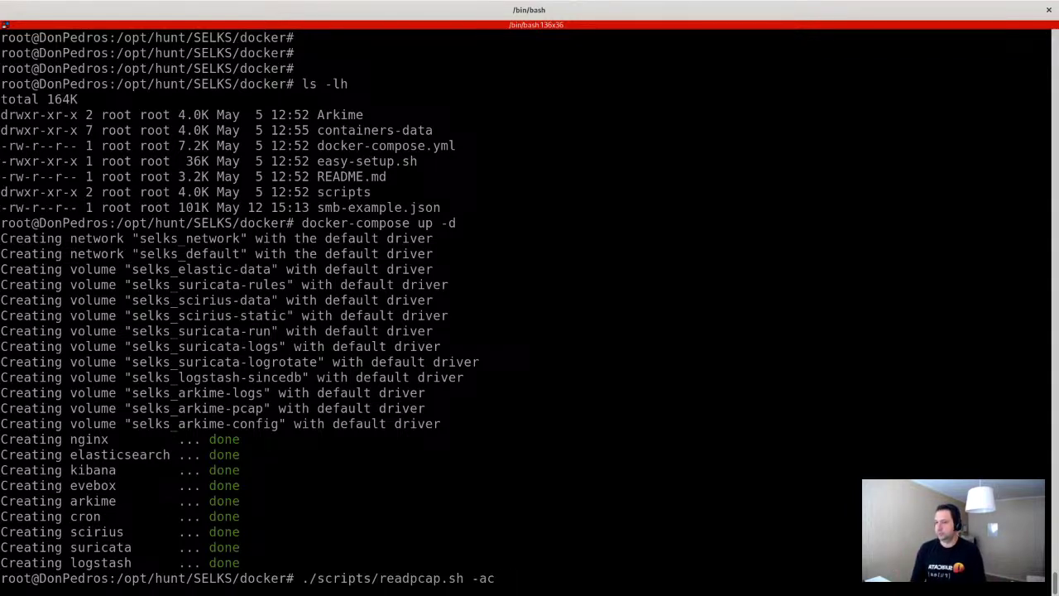
Add /opt/hunt/Workshops/2022/pcaps/Lateral/Psexec-logon-v1.pcap as the capture path
type("/op")
key("Tab")
type("hu")
key("Tab")
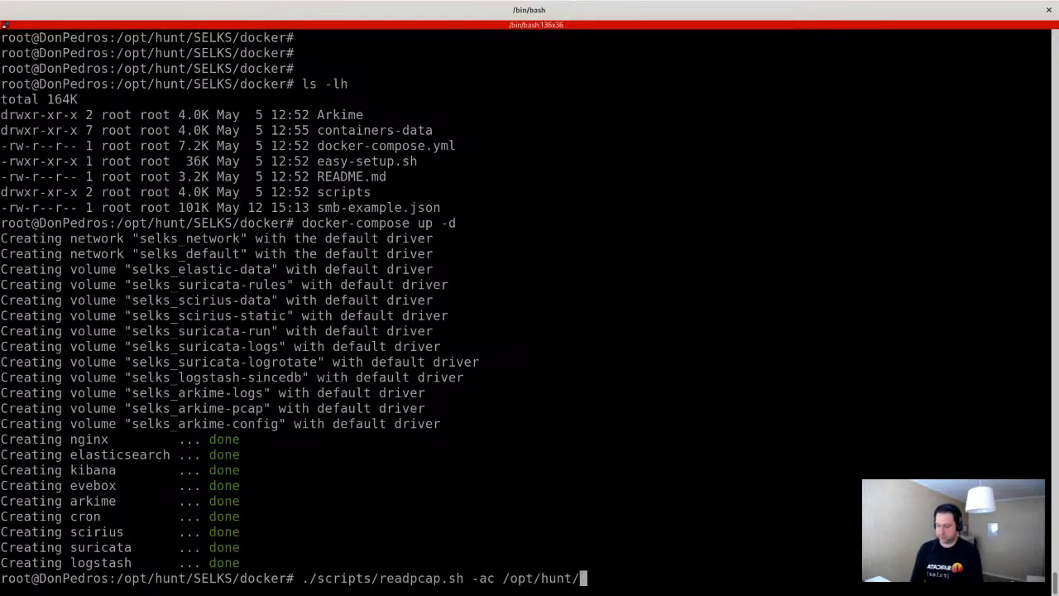
type("Workshops/2022/pcaps/")
key("Tab")
type("2")
key("Tab")
type("p")
key("Tab")
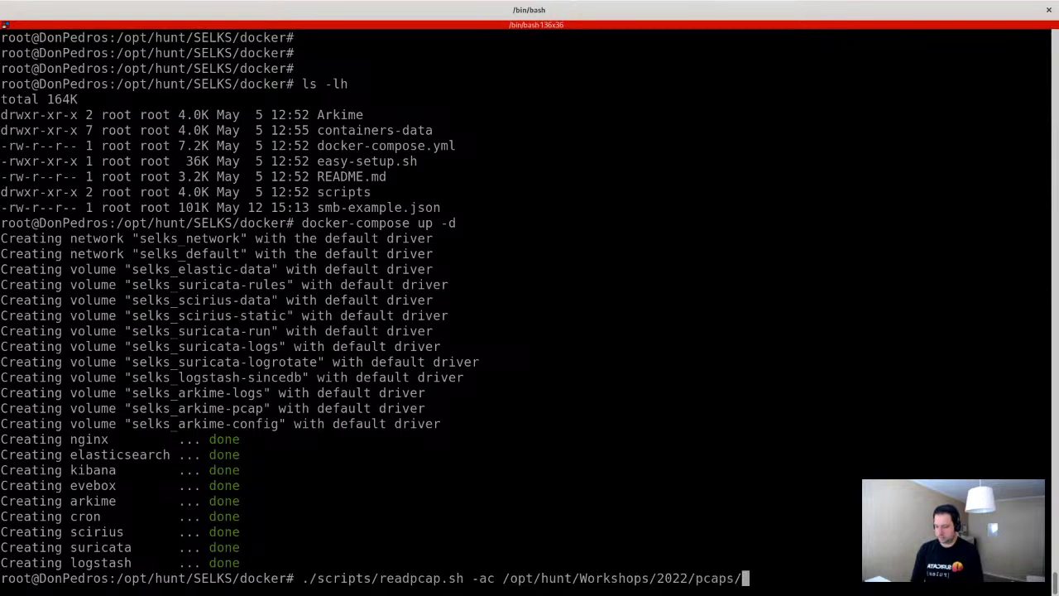
type("L")
key("Tab")
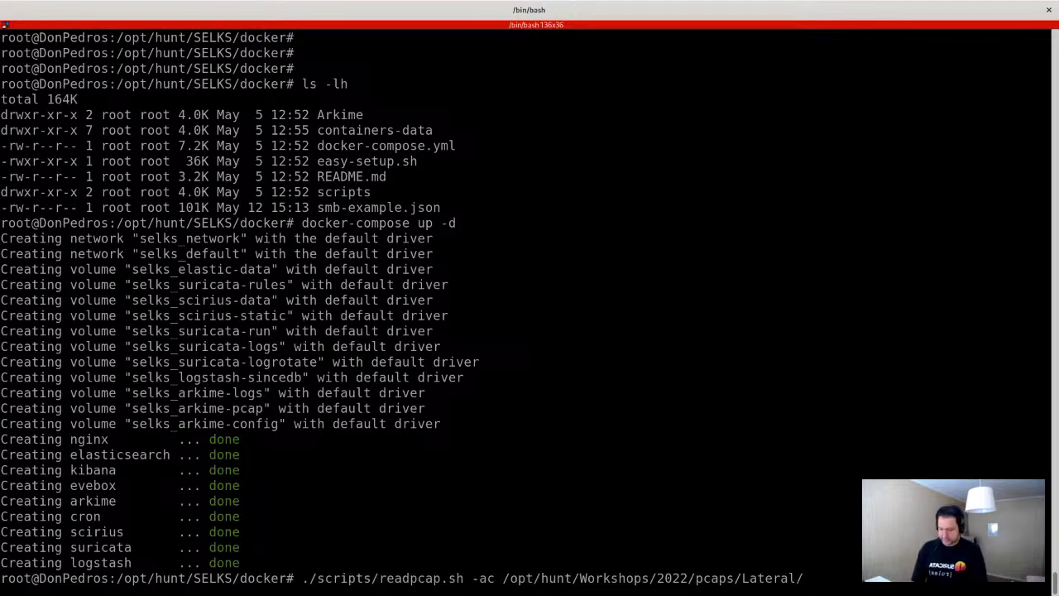
type("Ps")
key("Tab")
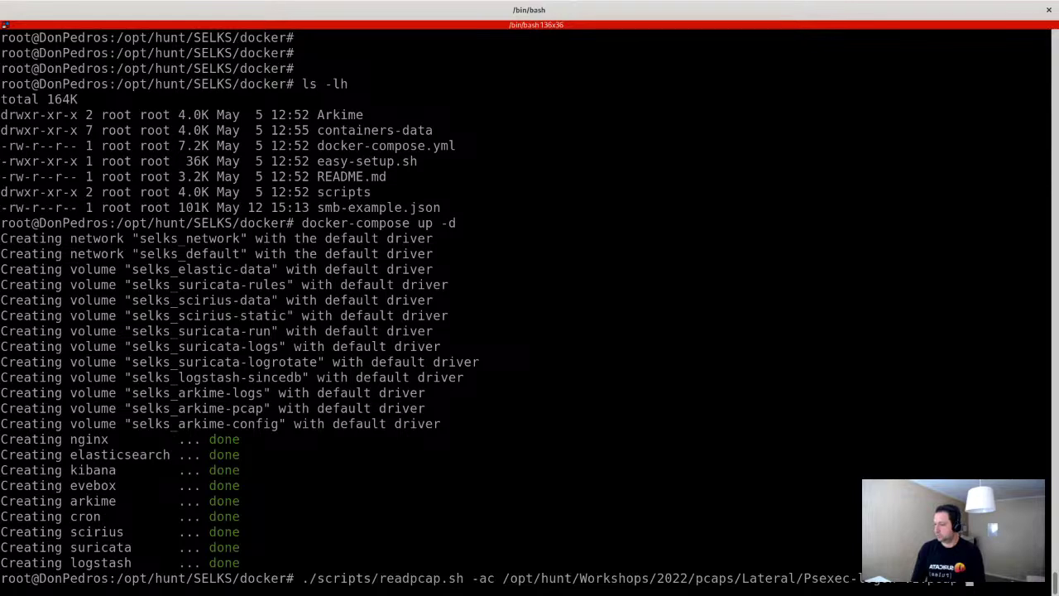
Run readpcap.sh on the Psexec capture and highlight the Suricata version 7.0.0-dev in the output
key("Return")
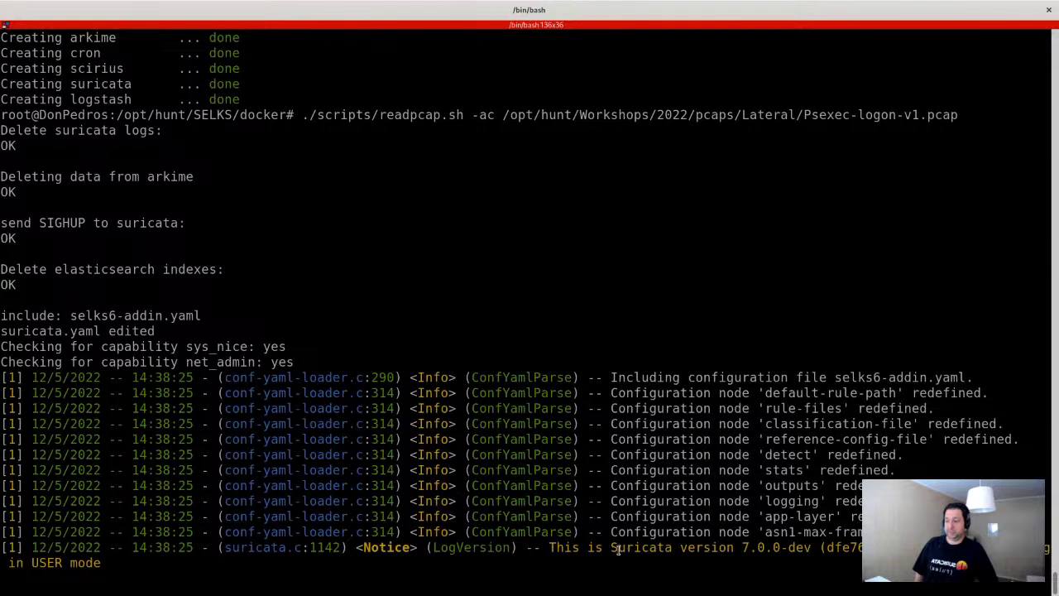
left_click_drag(611, 548, 927, 548)
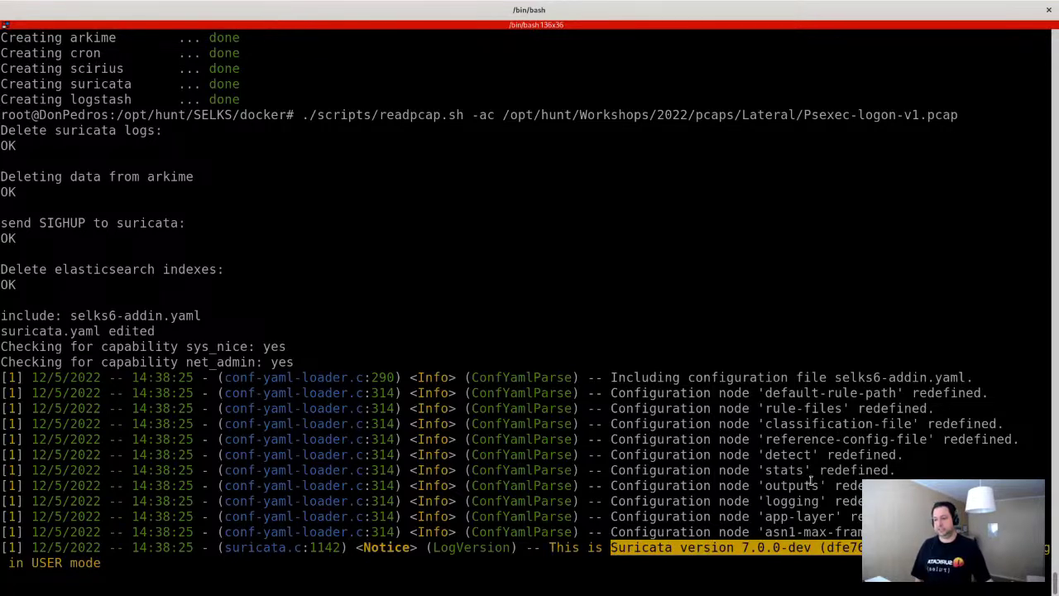
double_click(777, 548)
left_click(773, 478)
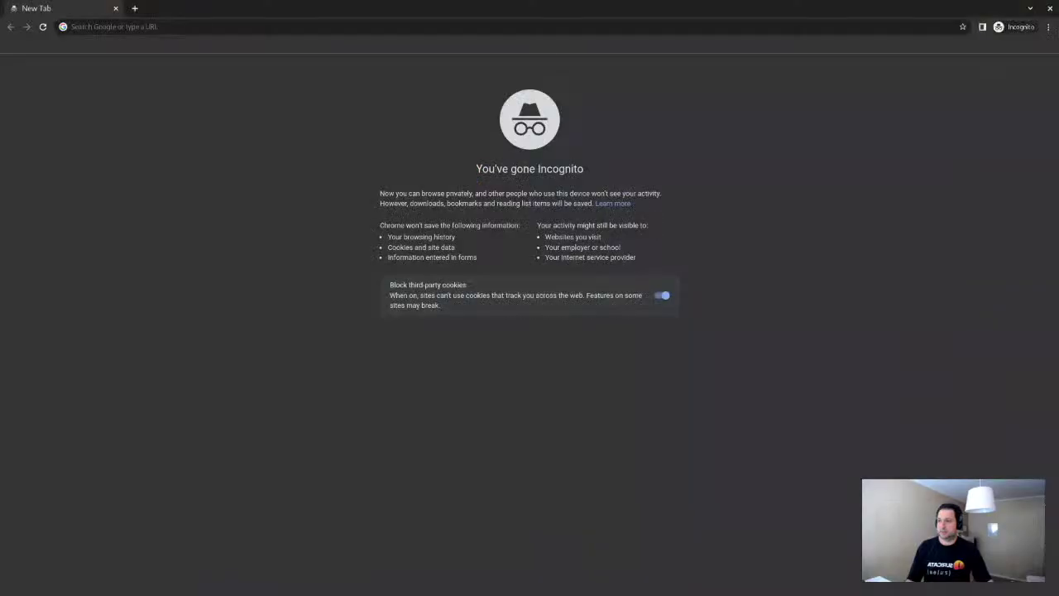
left_click(293, 28)
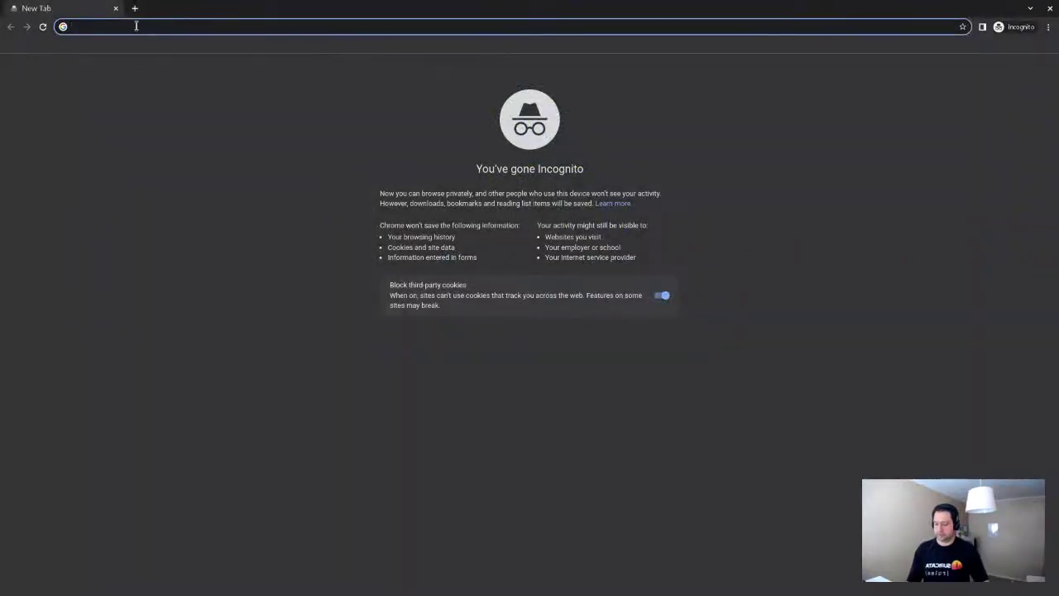
type("https://")
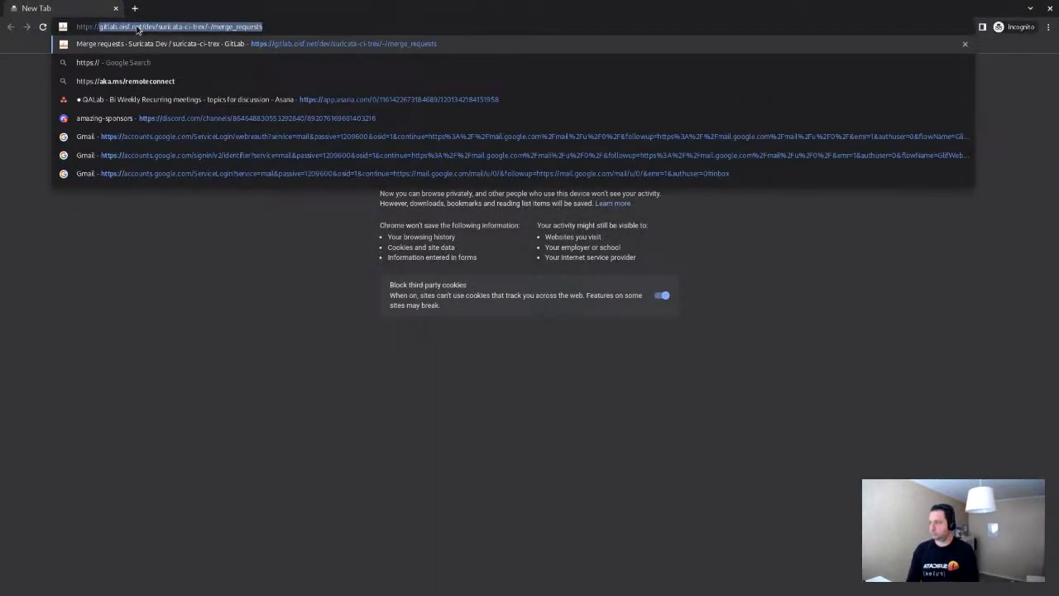
type("li")
key("BackSpace")
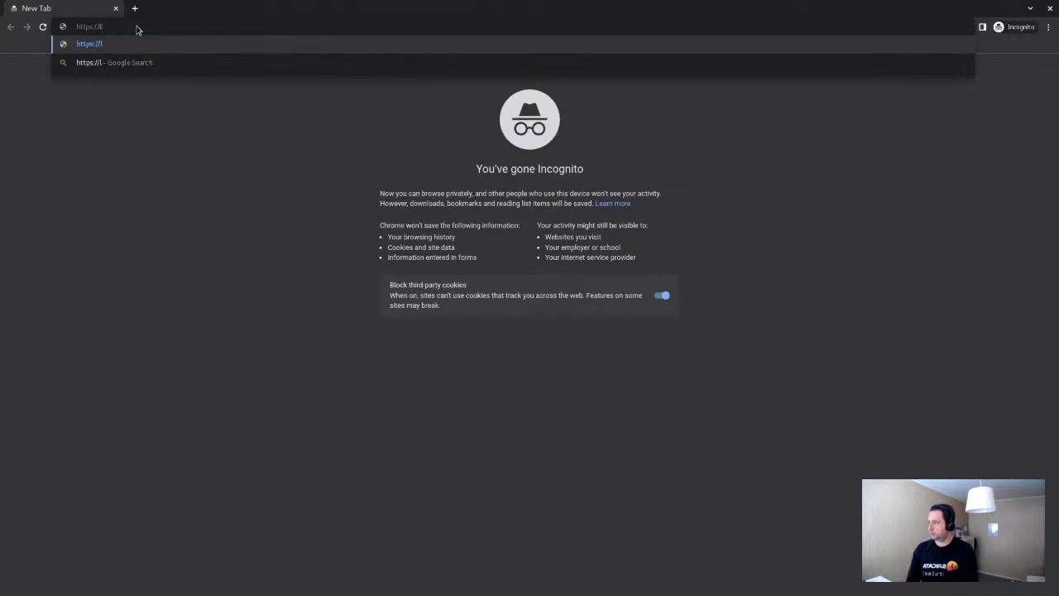
type("ocal")
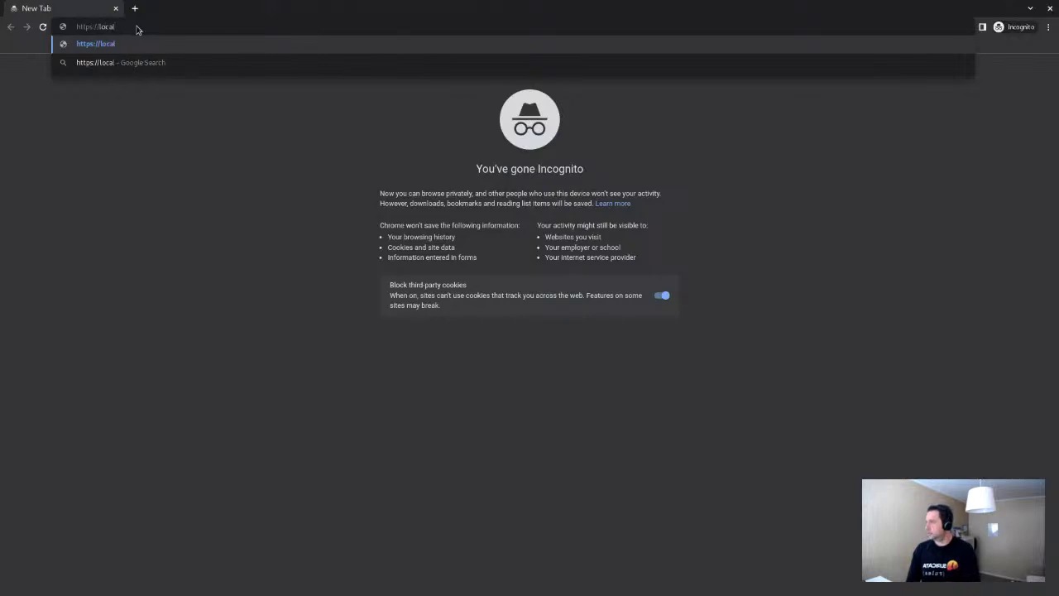
type("hos")
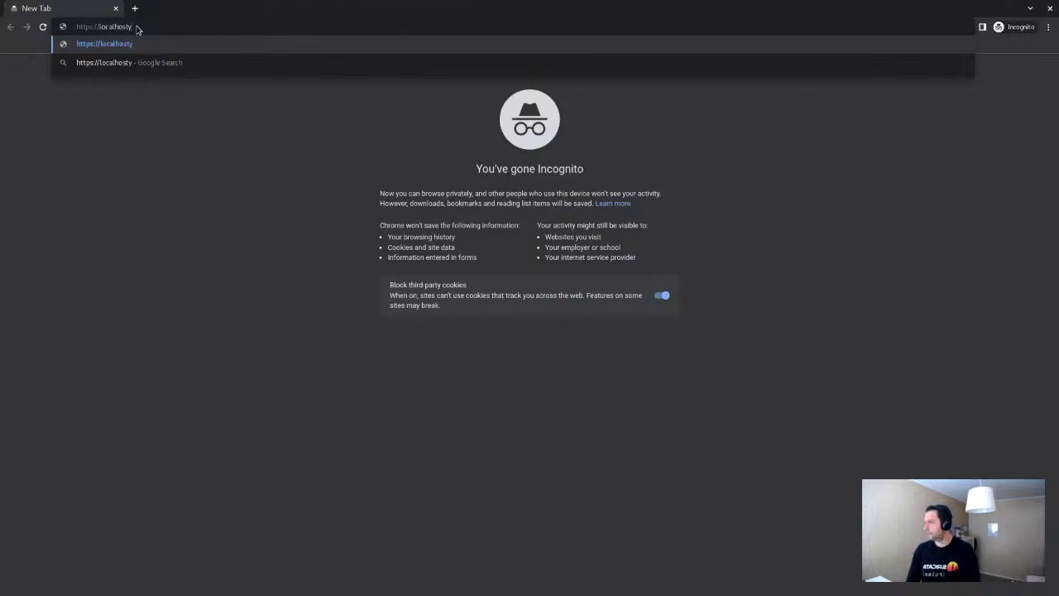
type("t")
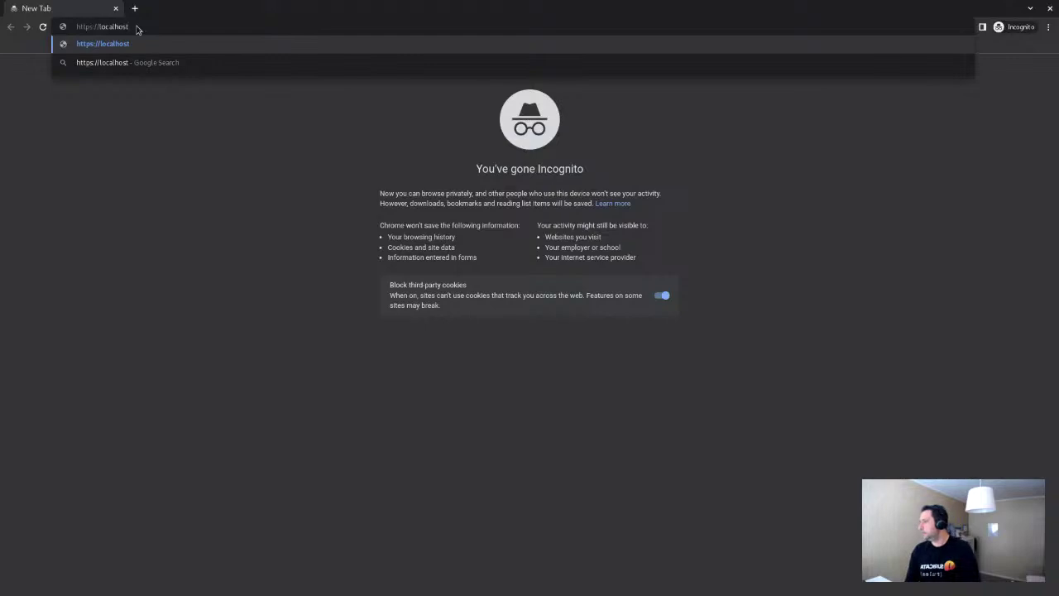
key("Return")
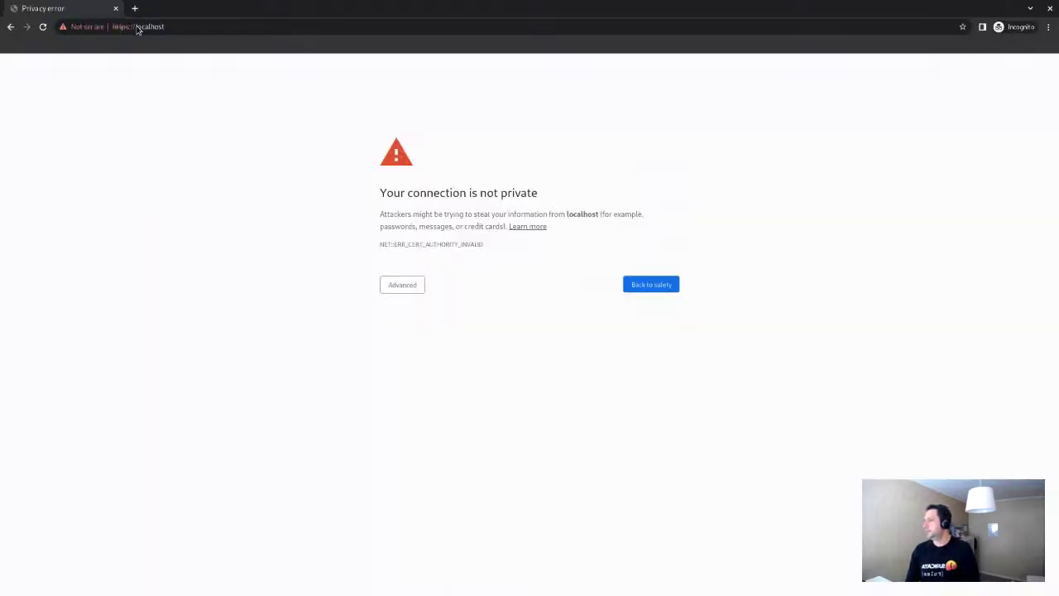
left_click(414, 286)
Proceed to localhost, log in with the saved username and password, and open the app switcher
left_click(428, 362)
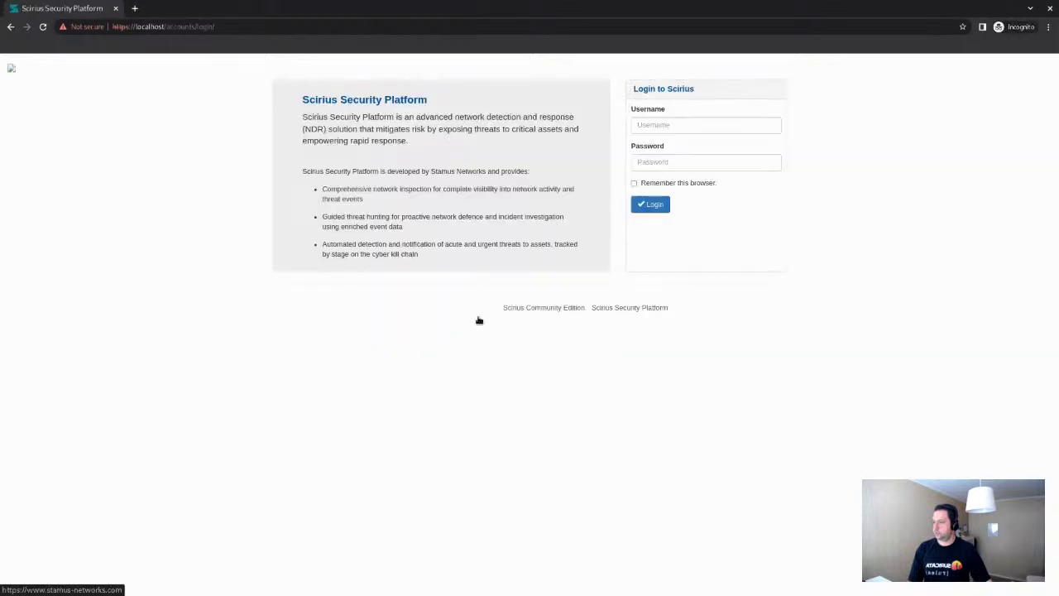
left_click(652, 126)
left_click(709, 148)
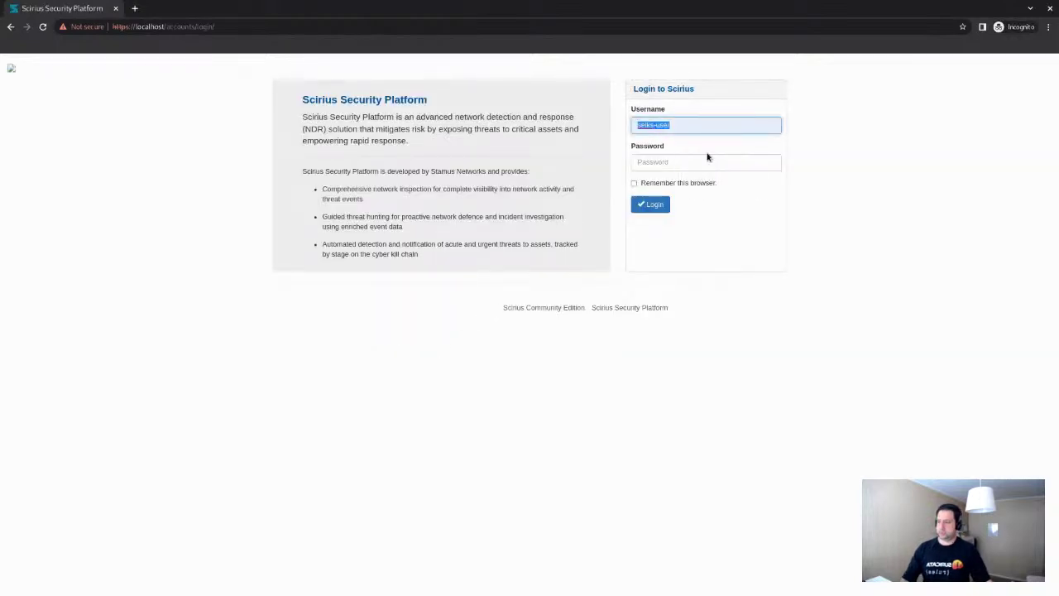
left_click(686, 161)
type("selks-user")
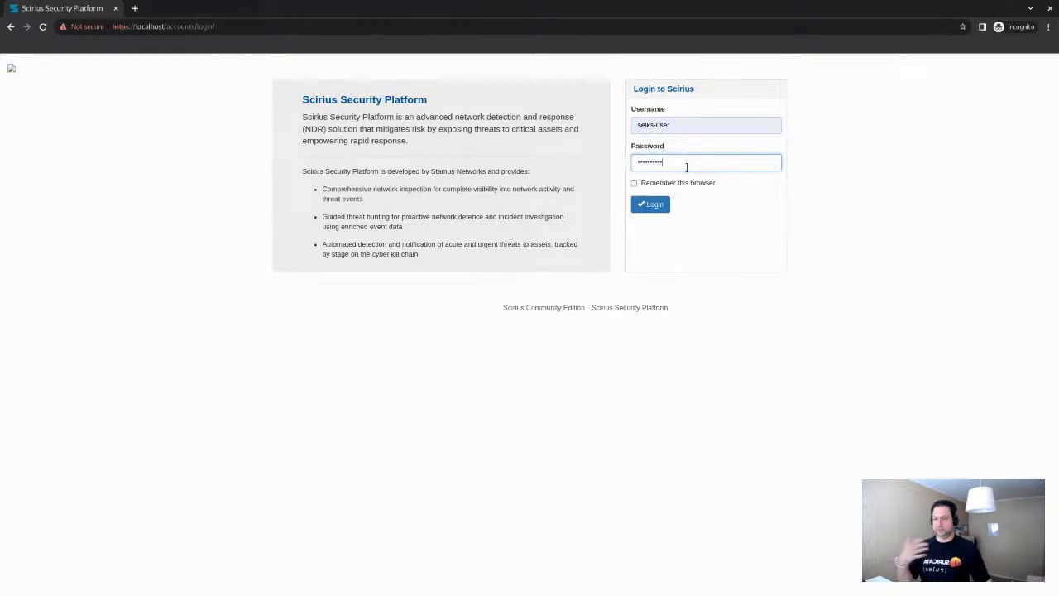
left_click(653, 205)
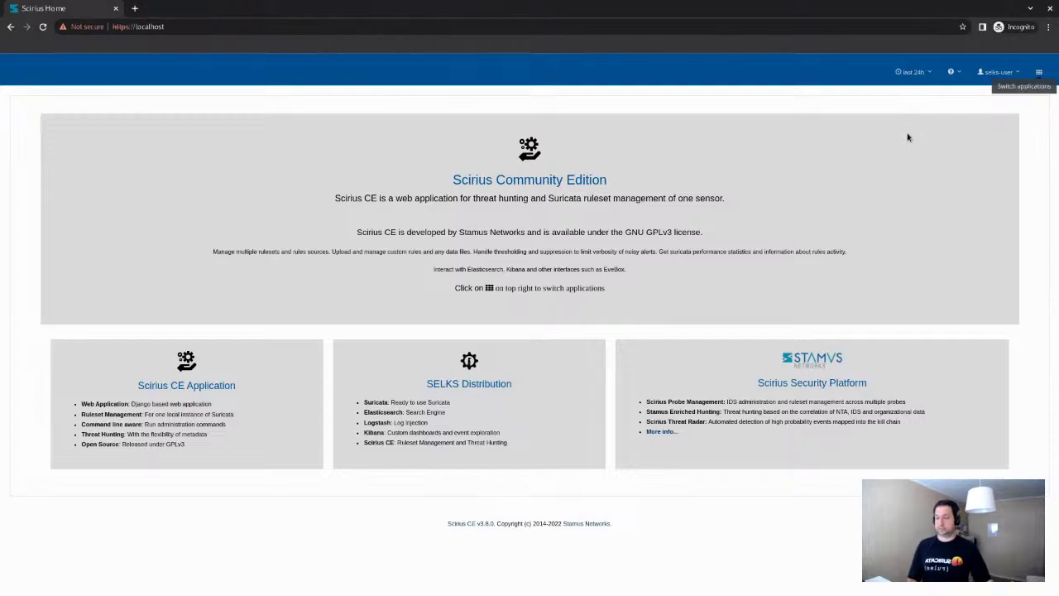
left_click(1039, 75)
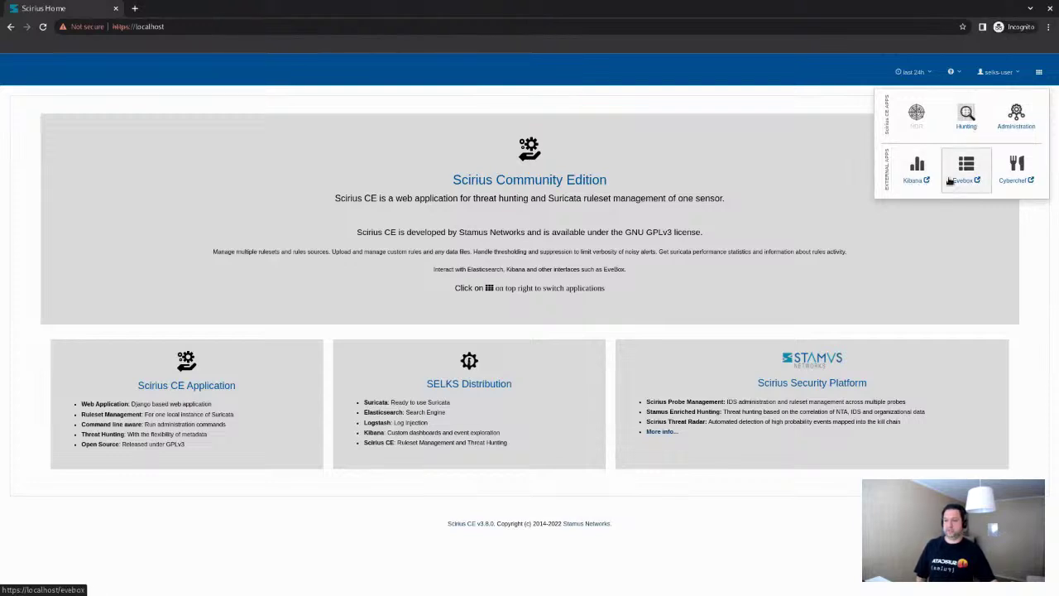
Open the Hunting app in a new background tab from the Switch applications menu
middle_click(963, 123)
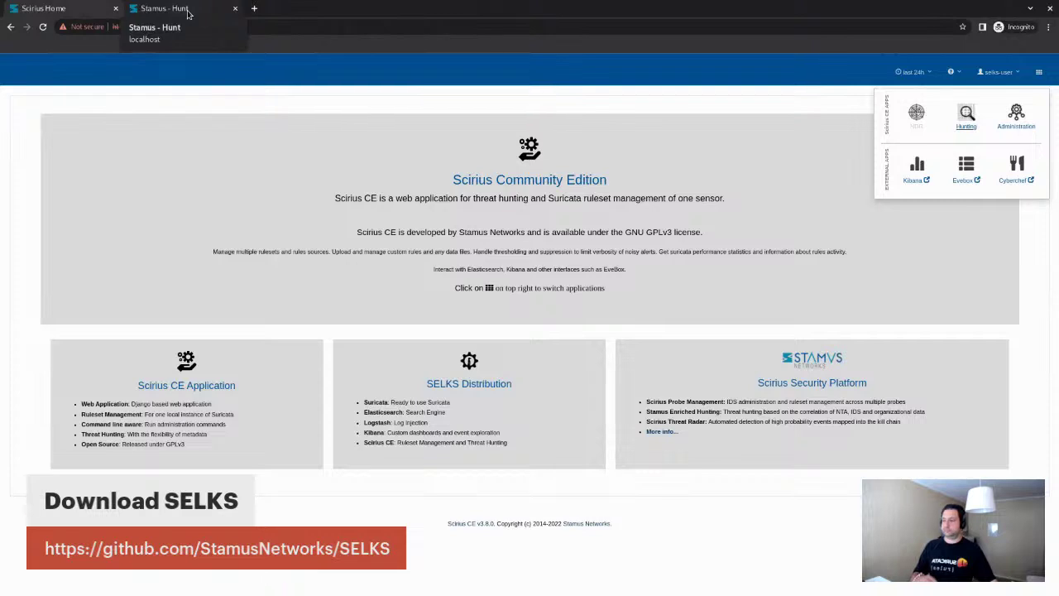
Set the Stamus - Hunt dashboard's time range to All, showing 17 Psexec-logon-v1.pcap alerts
left_click(188, 14)
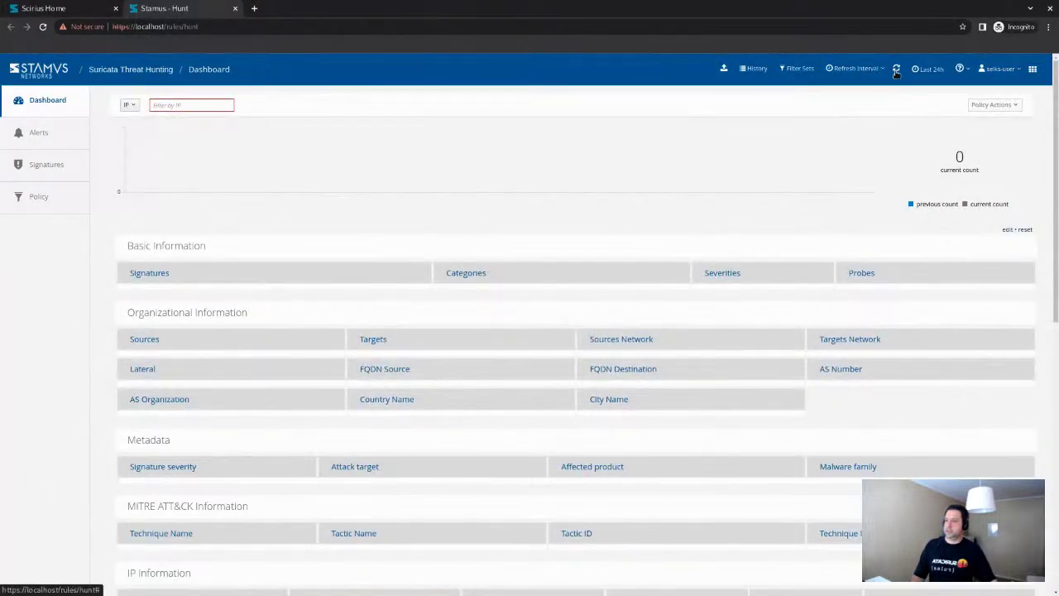
left_click(921, 72)
left_click(925, 128)
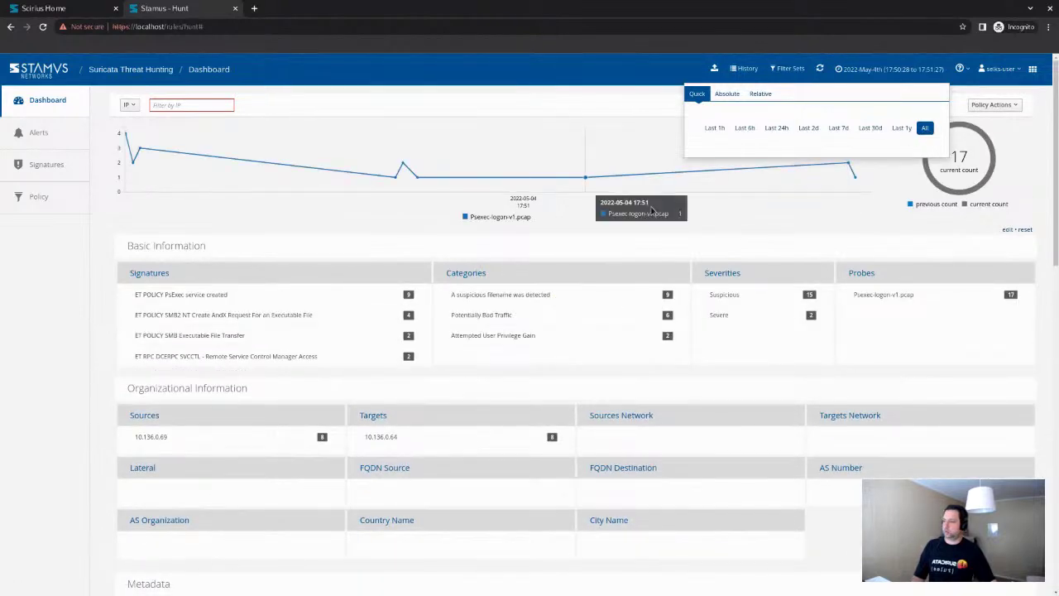
left_click(235, 220)
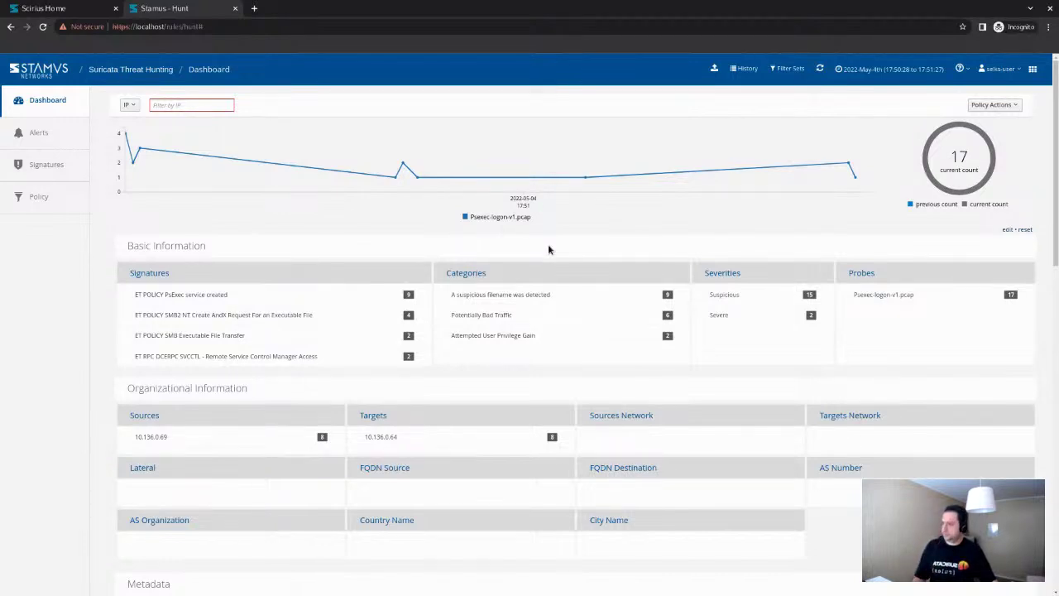
mouse_move(394, 313)
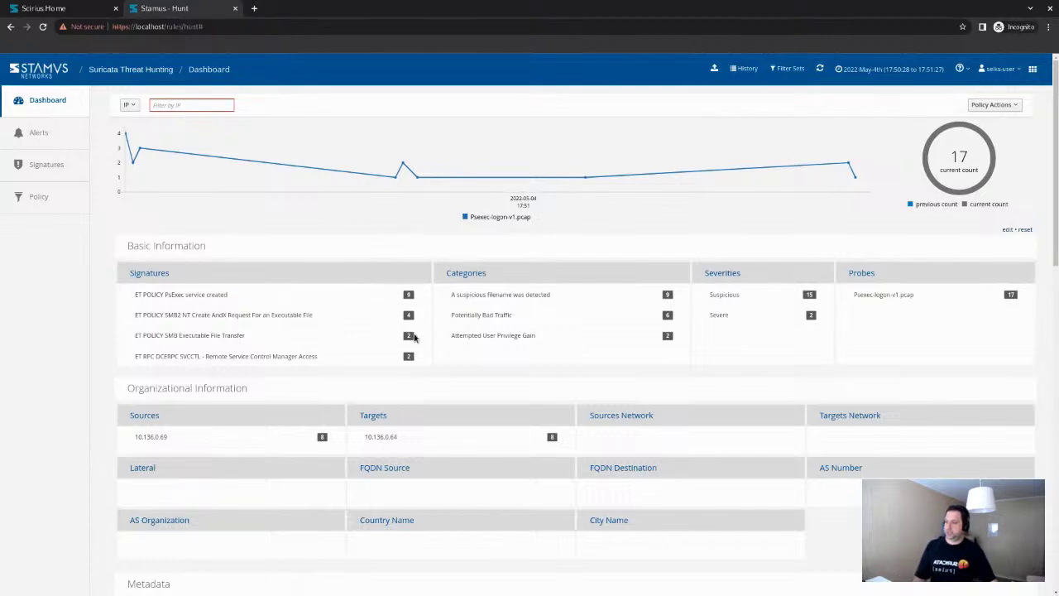
mouse_move(198, 344)
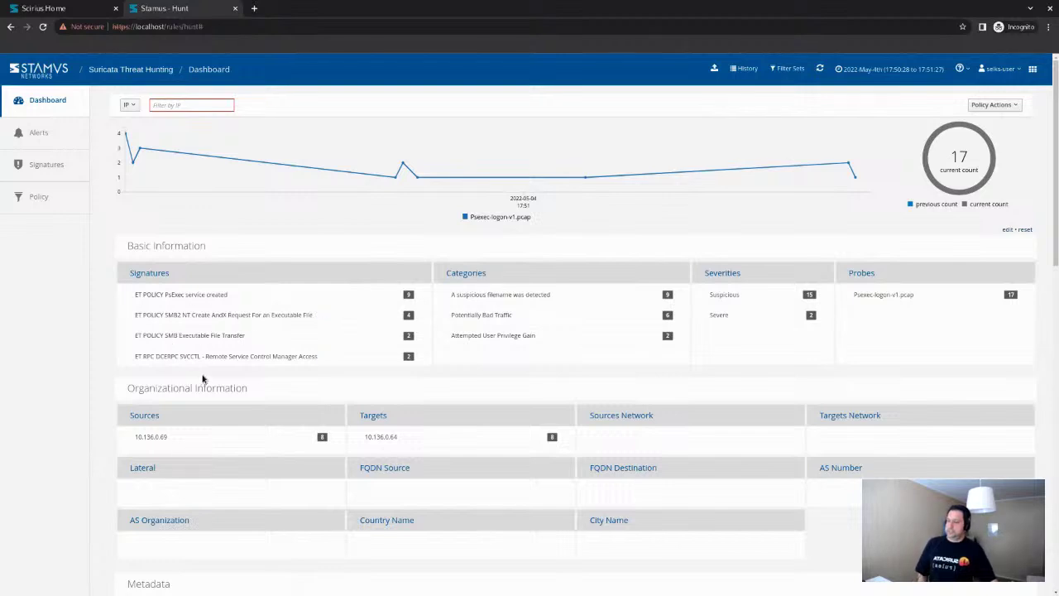
scroll(203, 369, "down", 1)
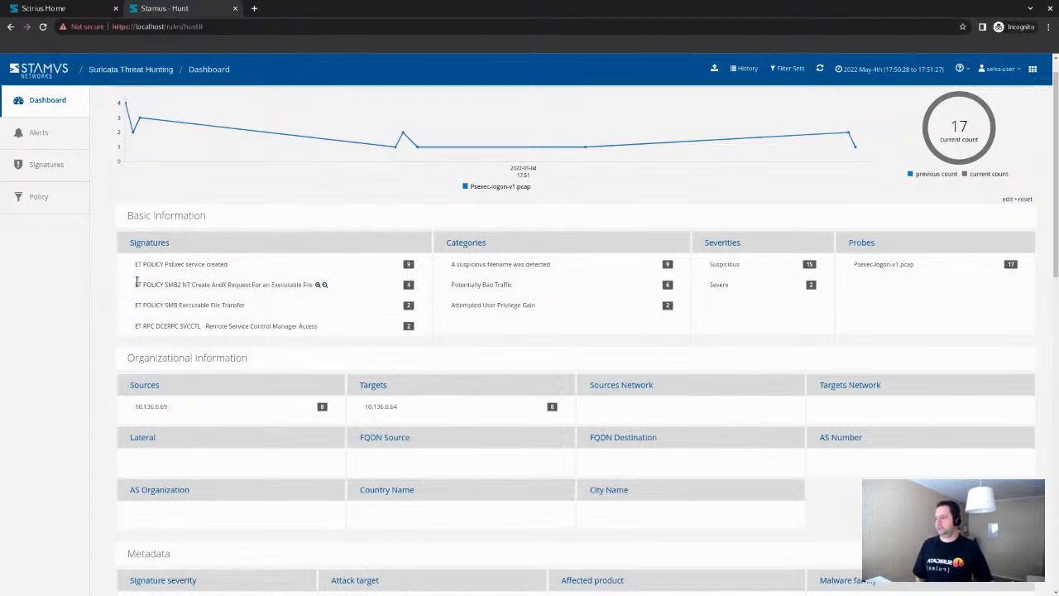
left_click_drag(132, 267, 230, 265)
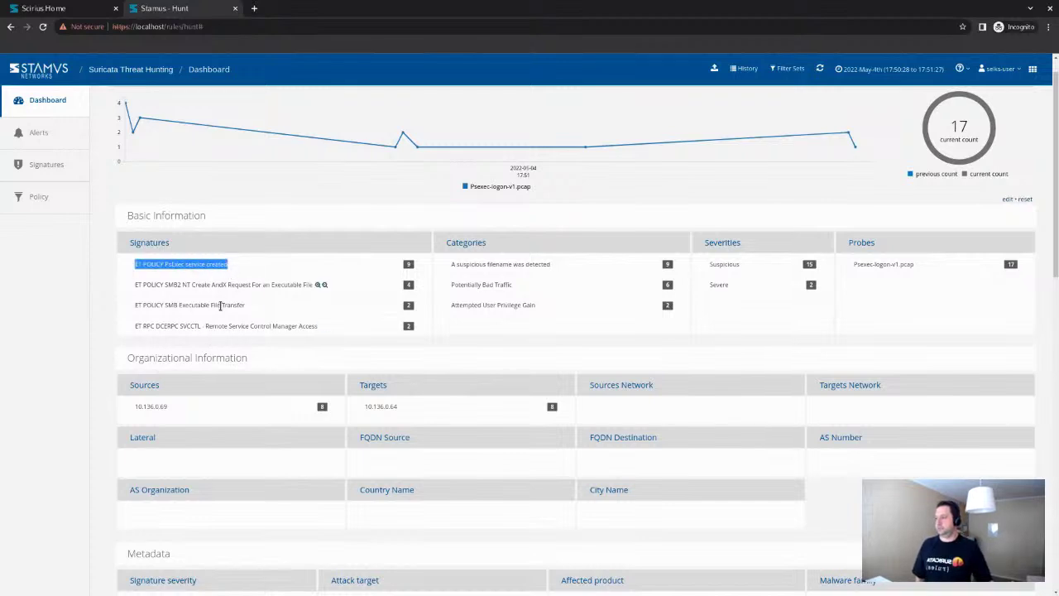
left_click_drag(133, 286, 266, 299)
mouse_move(312, 291)
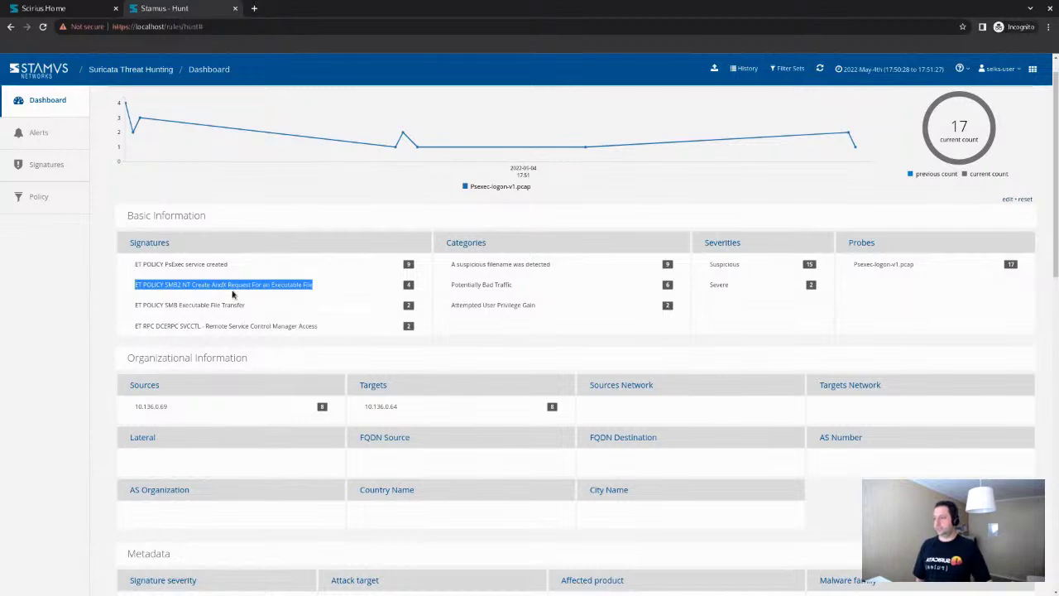
mouse_move(164, 307)
left_click_drag(135, 306, 248, 307)
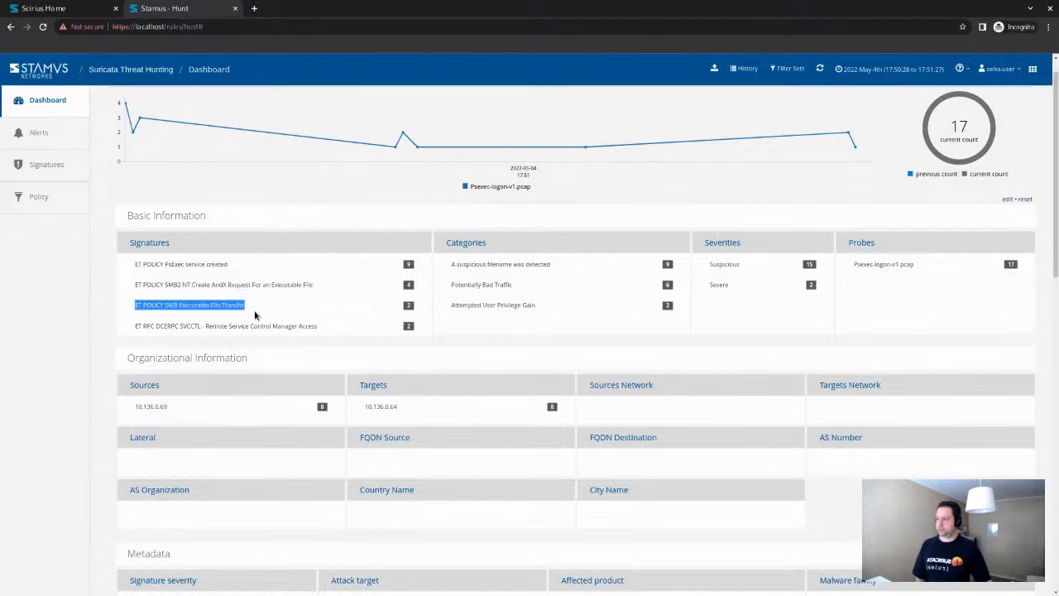
left_click(143, 328)
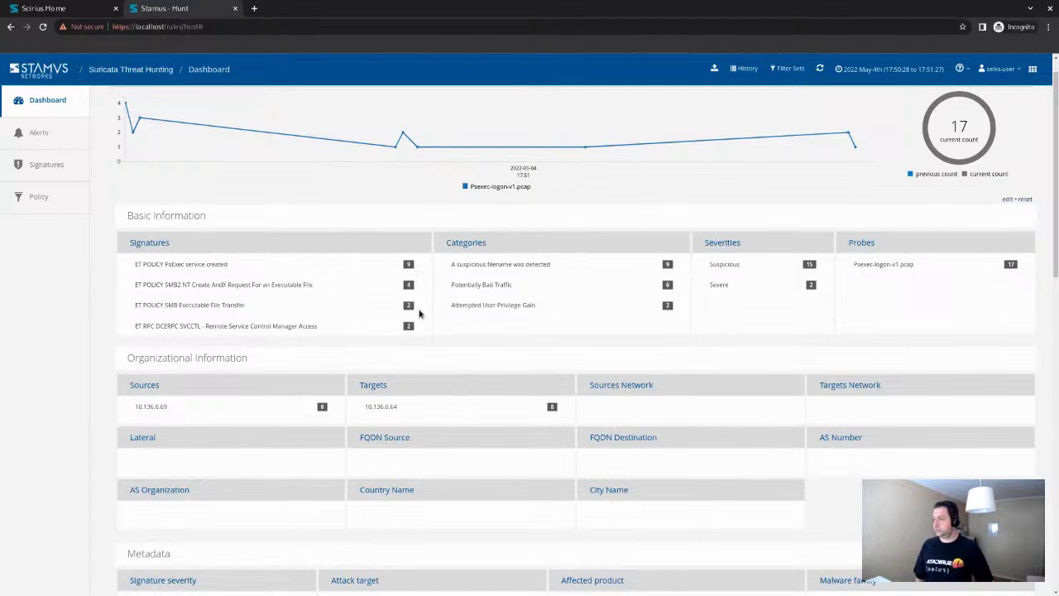
scroll(288, 240, "down", 1)
scroll(333, 315, "down", 5)
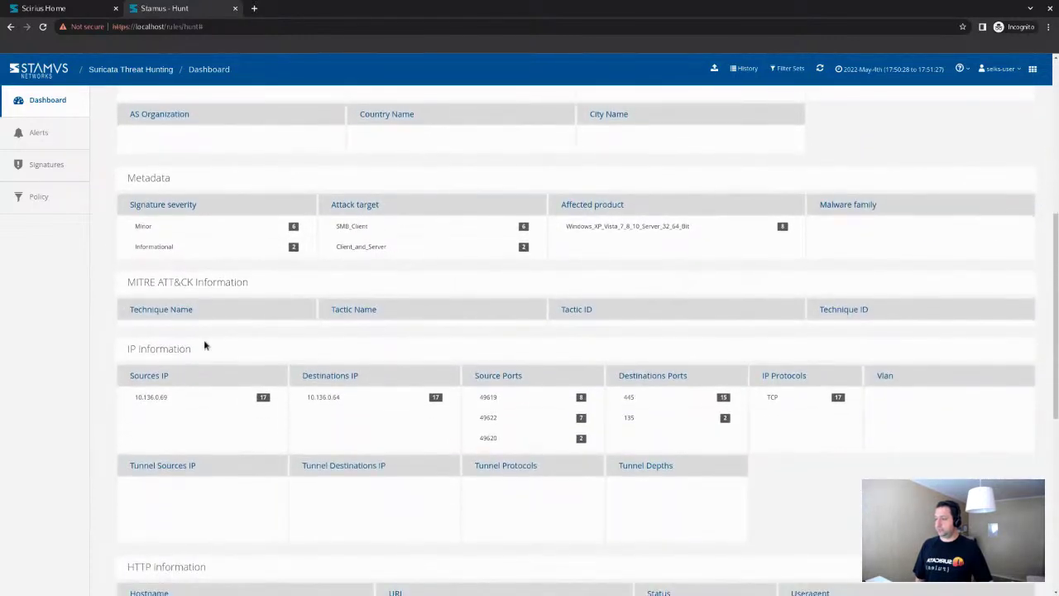
scroll(451, 368, "down", 3)
scroll(452, 369, "down", 4)
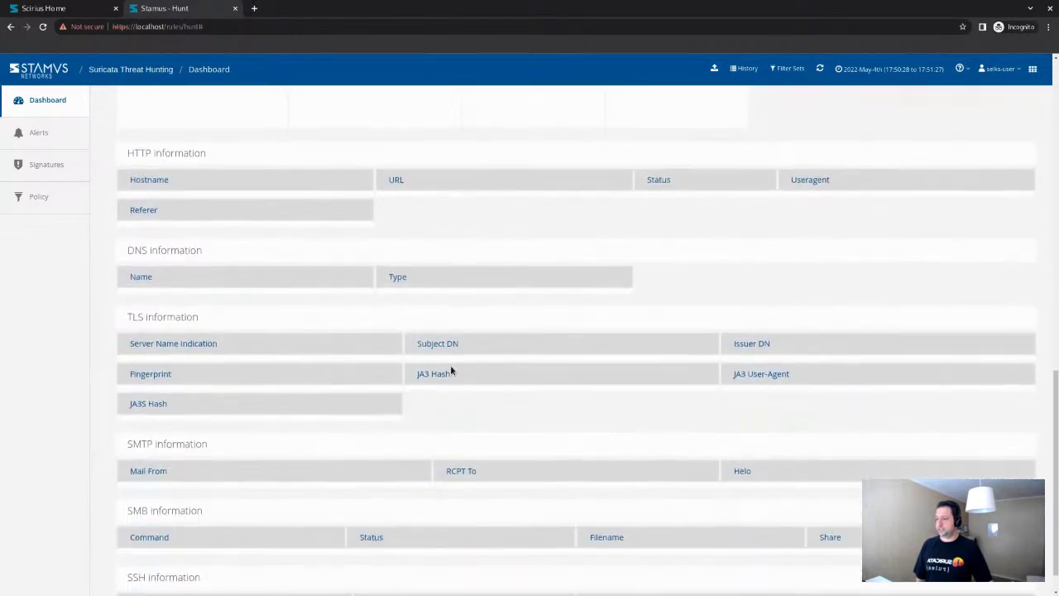
scroll(451, 369, "up", 3)
Expand the latest PsExec service created alert and show its Related events (97) tab
left_click(59, 139)
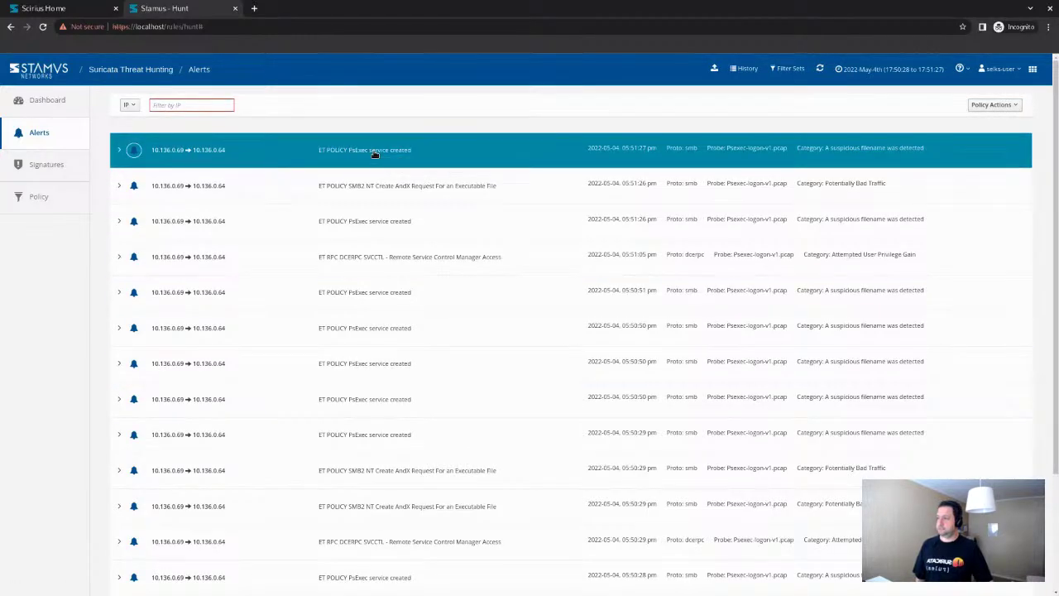
left_click(374, 154)
scroll(390, 253, "down", 1)
scroll(390, 262, "up", 1)
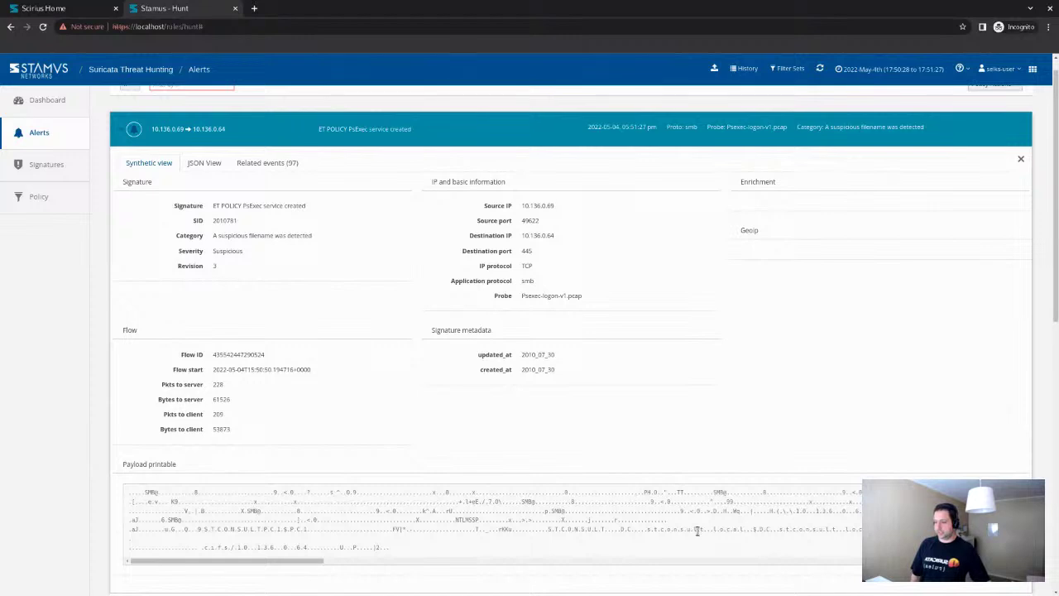
left_click_drag(771, 512, 860, 511)
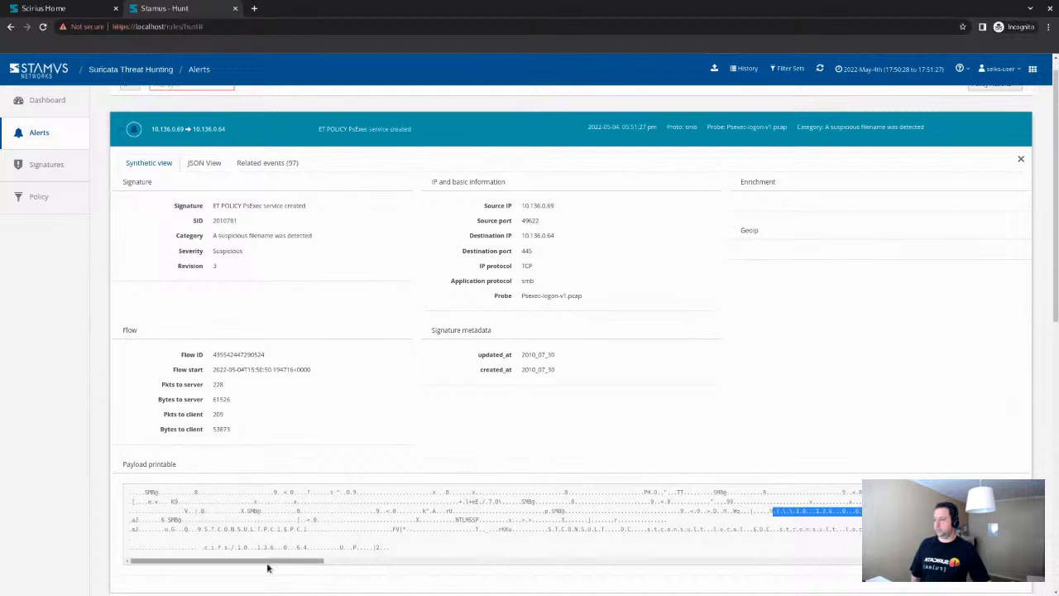
left_click(277, 167)
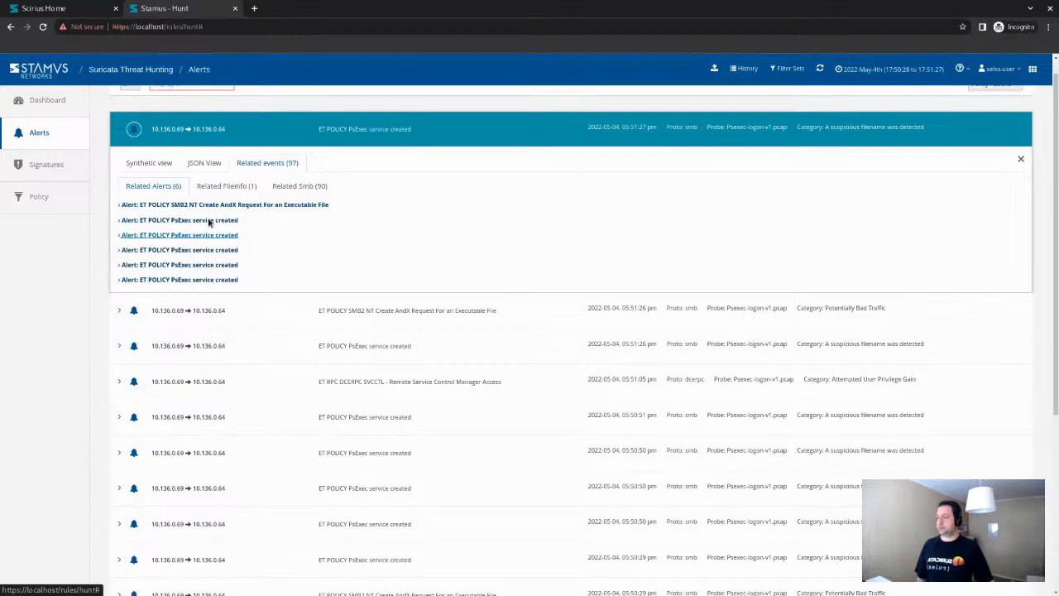
Show the alert's related FileInfo and expand the PSEXEC-PC1-653471D0.key file record
left_click(229, 192)
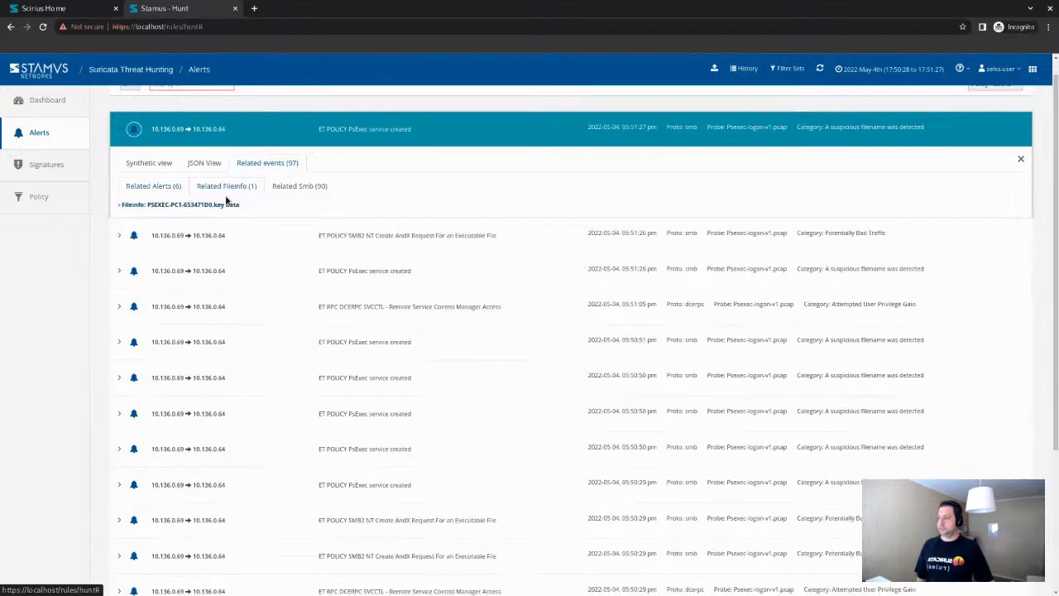
left_click(179, 205)
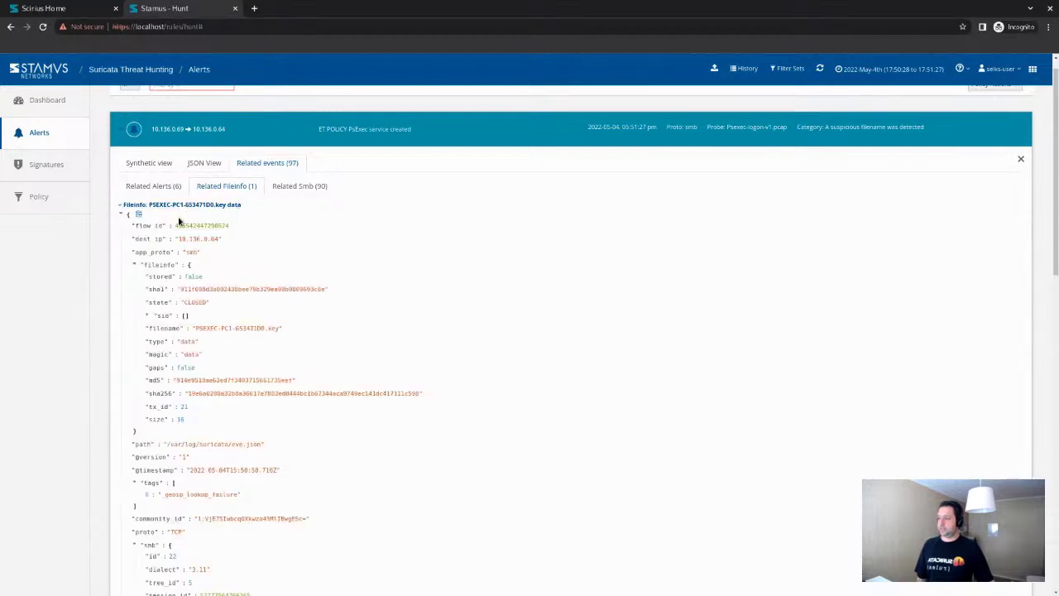
scroll(188, 418, "down", 3)
scroll(188, 418, "down", 3)
scroll(189, 418, "up", 6)
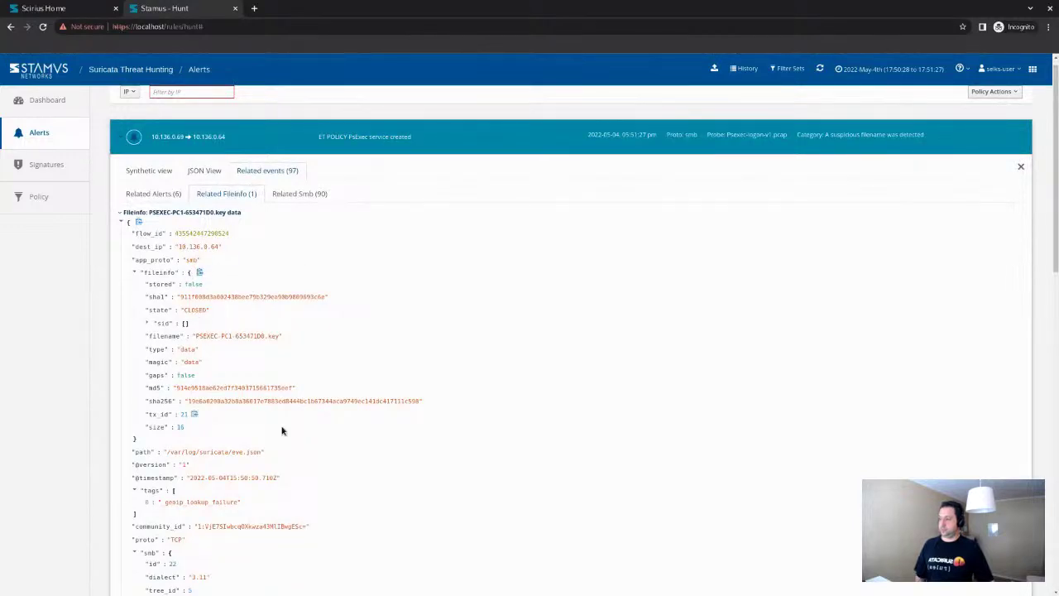
List the 90 related SMB events, inspect SMB event 90's JSON, then collapse it
left_click(297, 195)
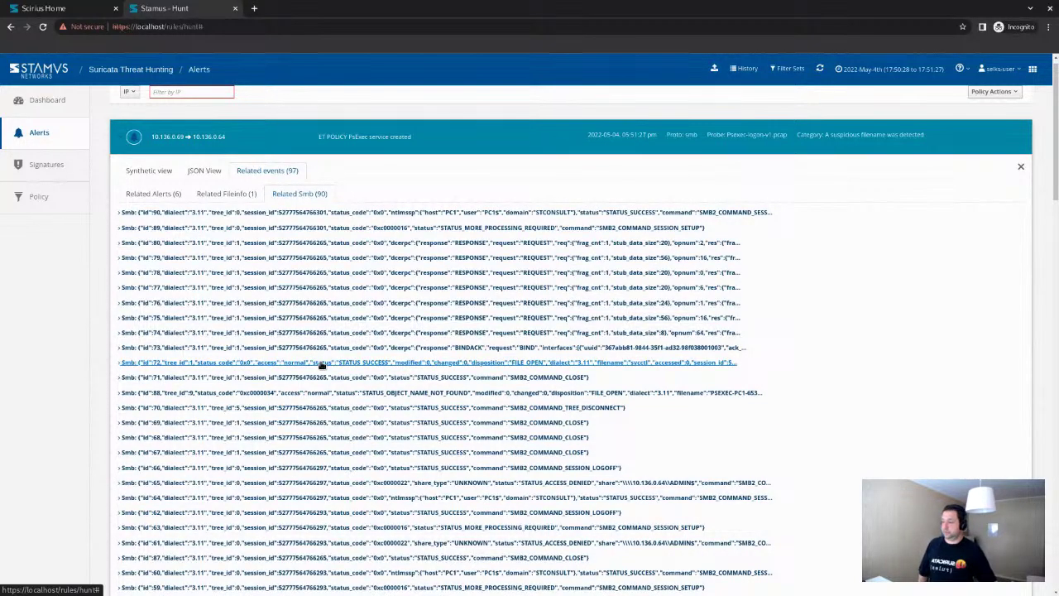
scroll(323, 364, "down", 1)
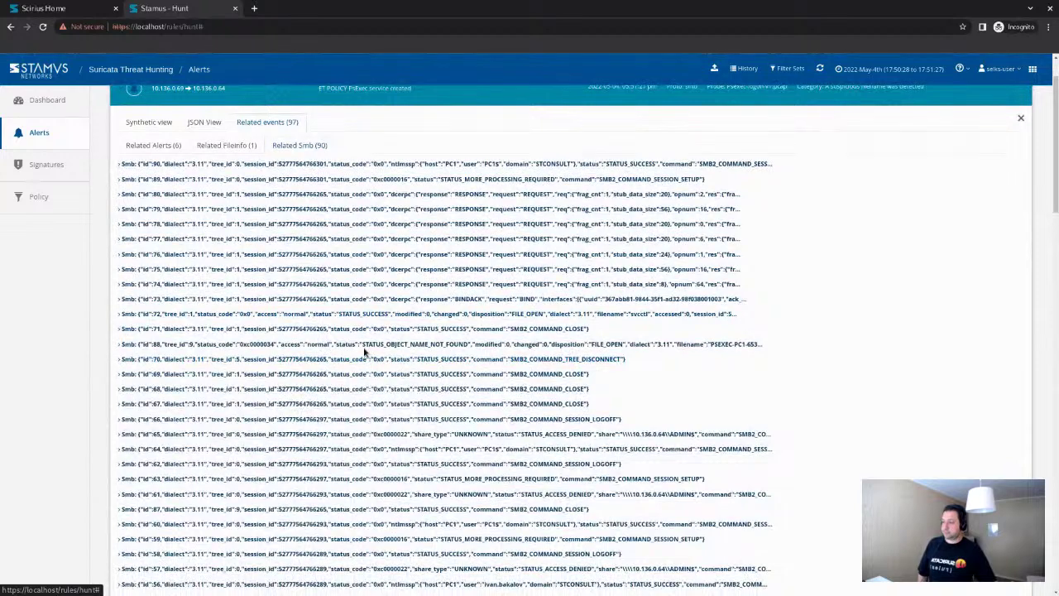
scroll(364, 351, "up", 1)
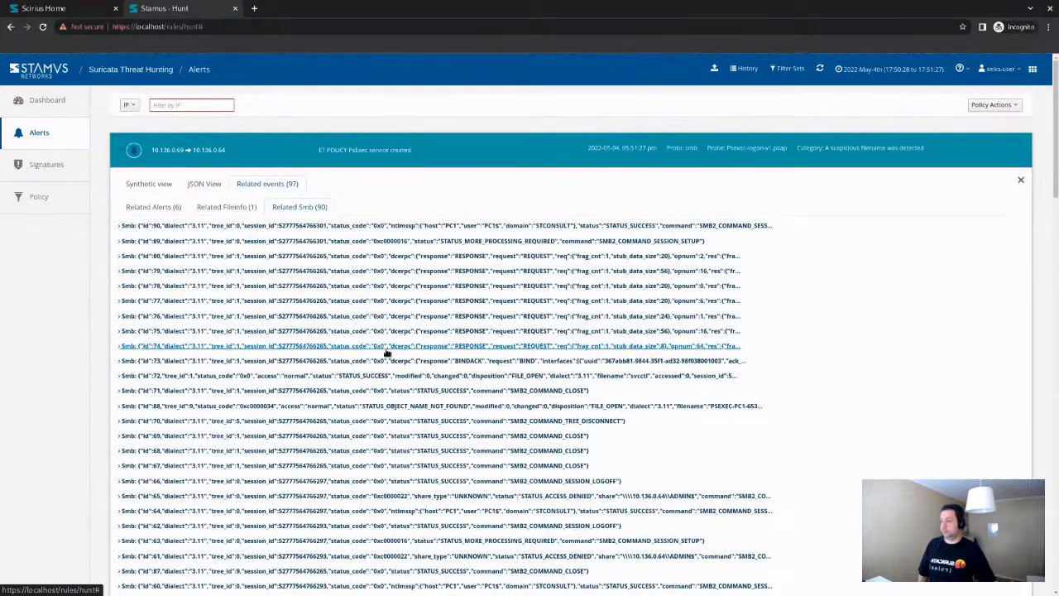
left_click(444, 227)
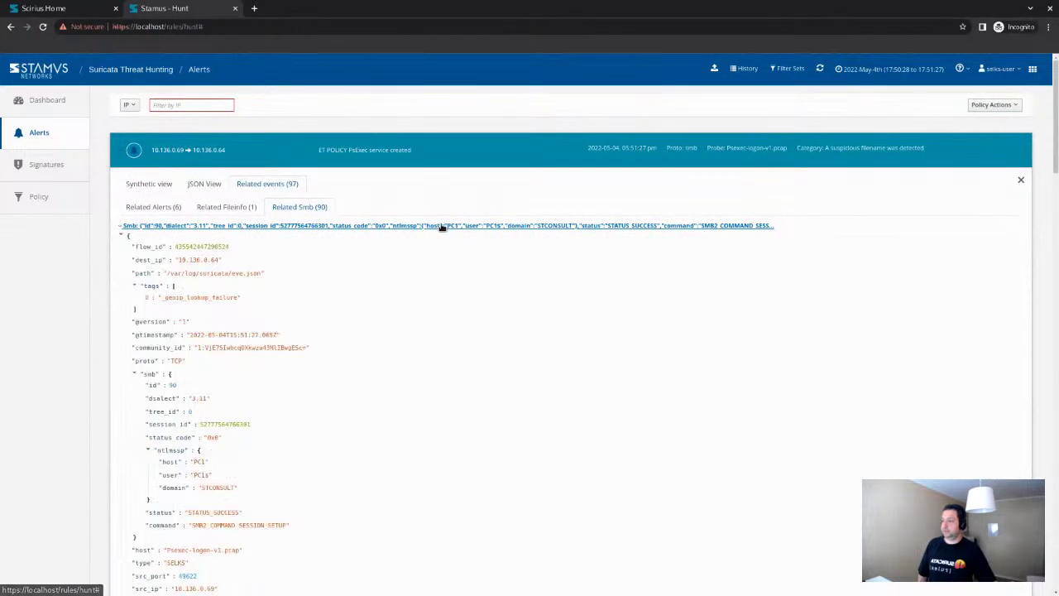
scroll(465, 354, "down", 3)
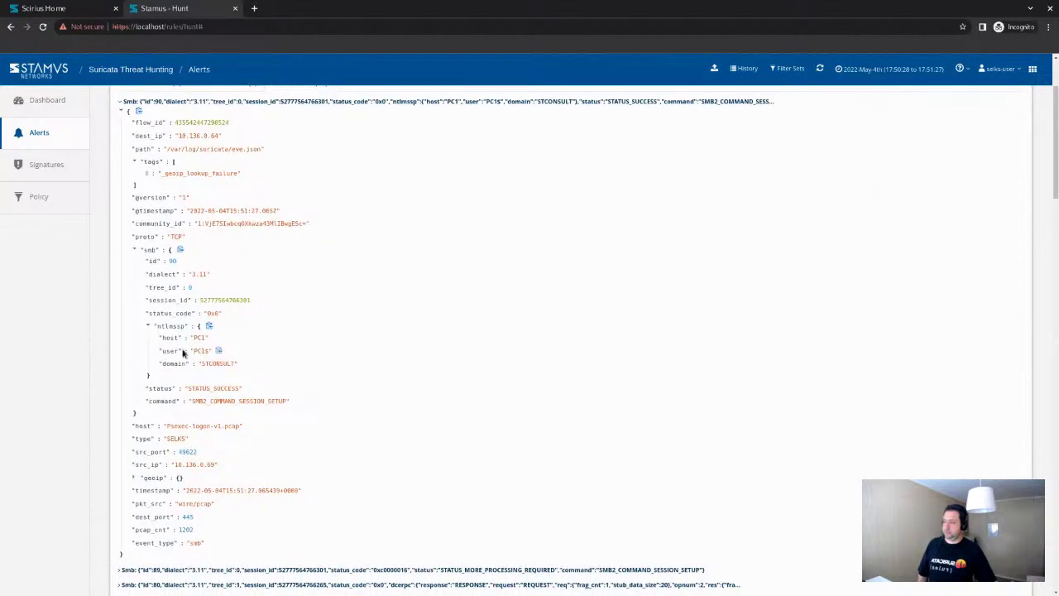
scroll(375, 386, "down", 2)
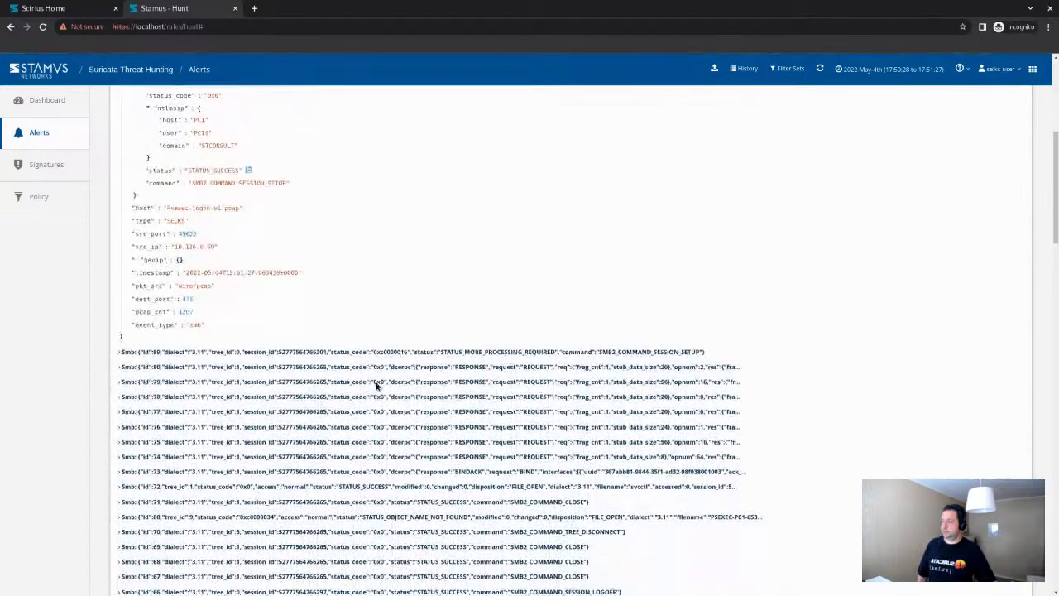
scroll(376, 386, "up", 3)
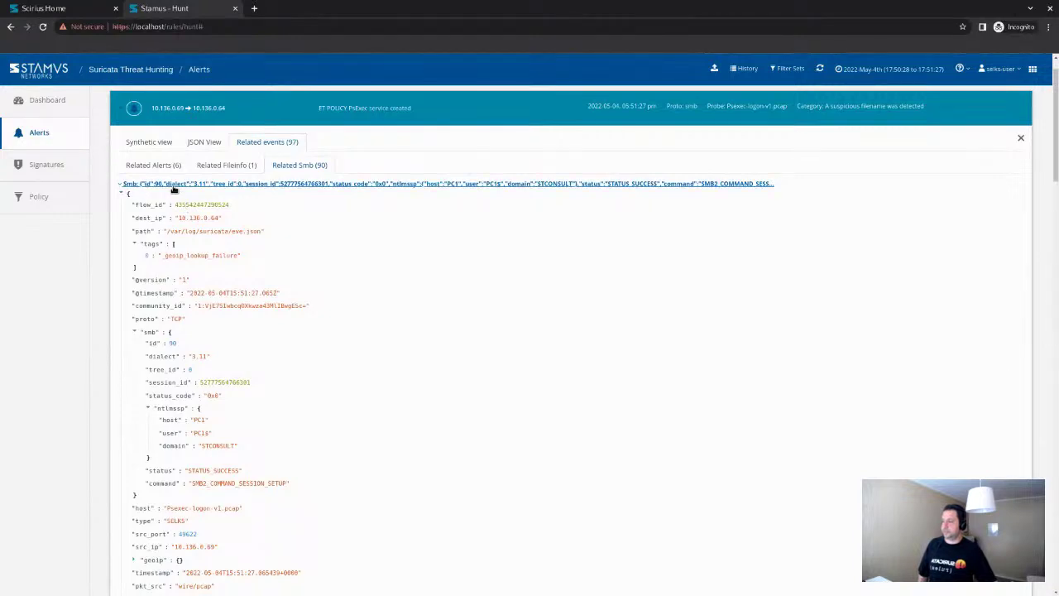
left_click(173, 185)
Close the alert details, return to the hunting dashboard, and glance at the Filter Sets list
left_click(277, 112)
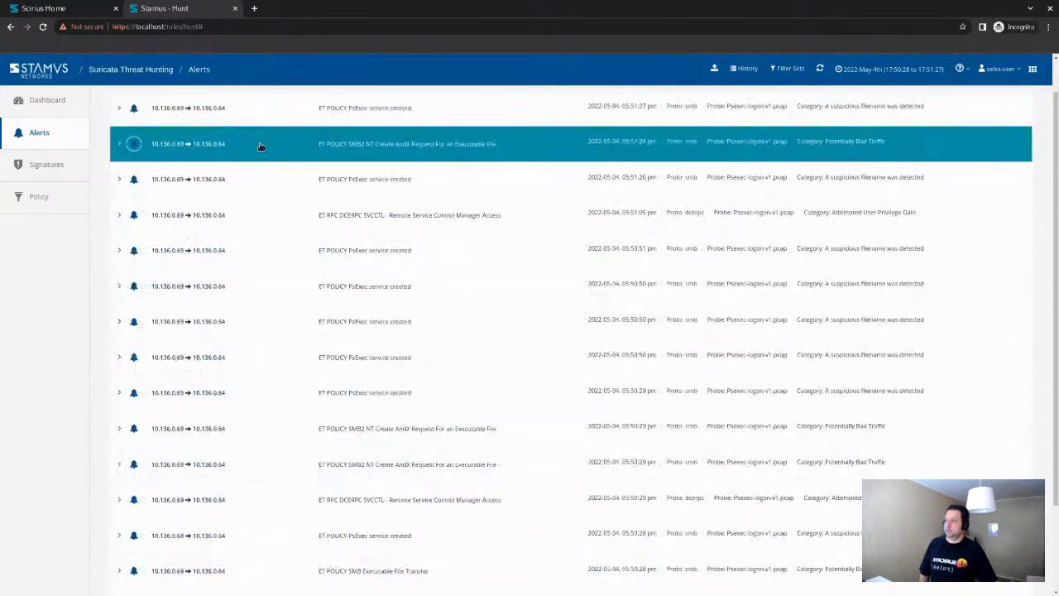
left_click(61, 100)
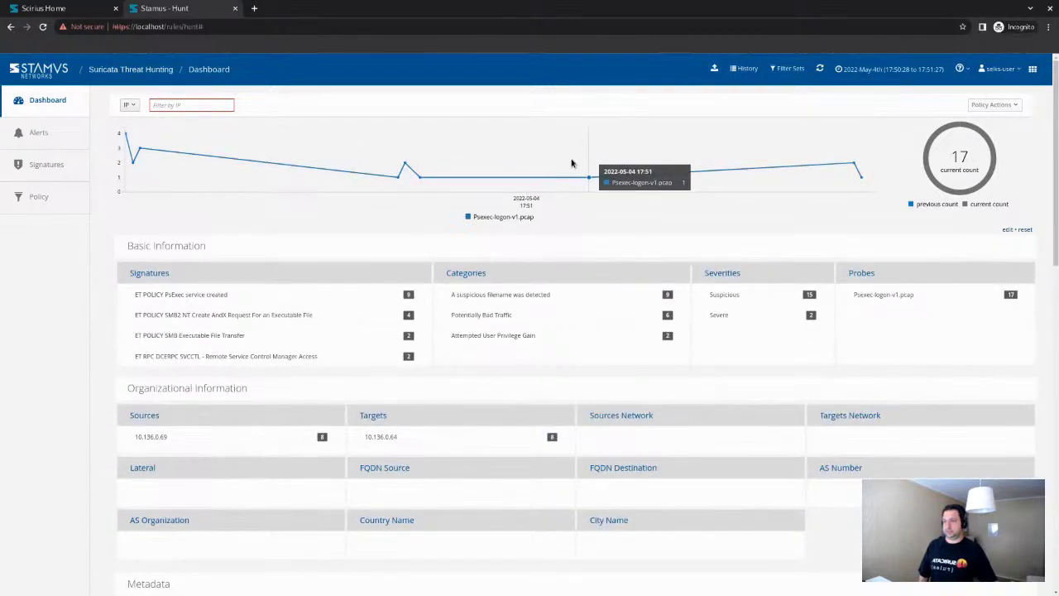
left_click(786, 68)
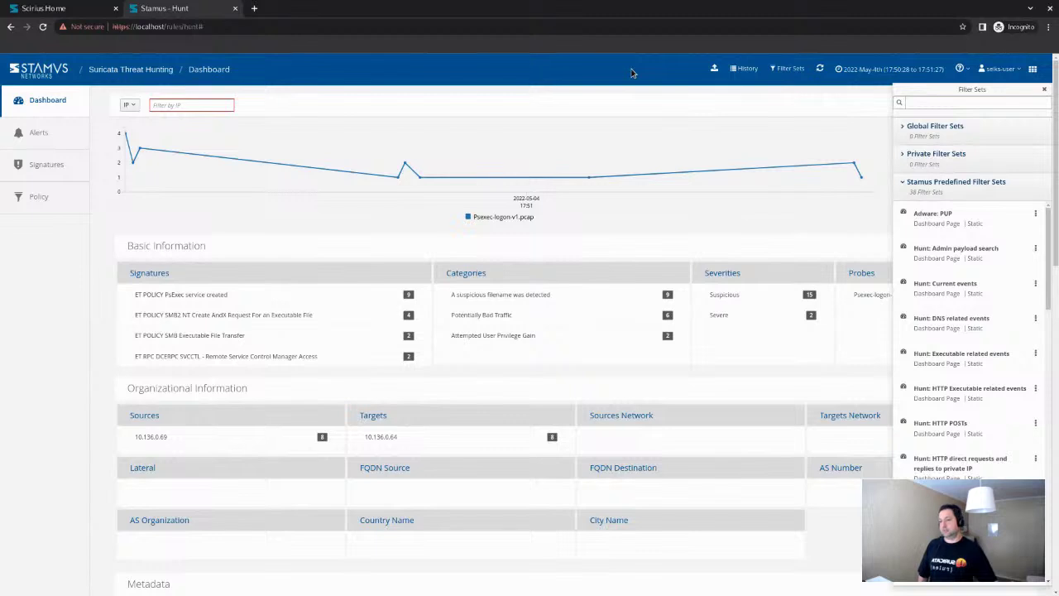
left_click(1044, 90)
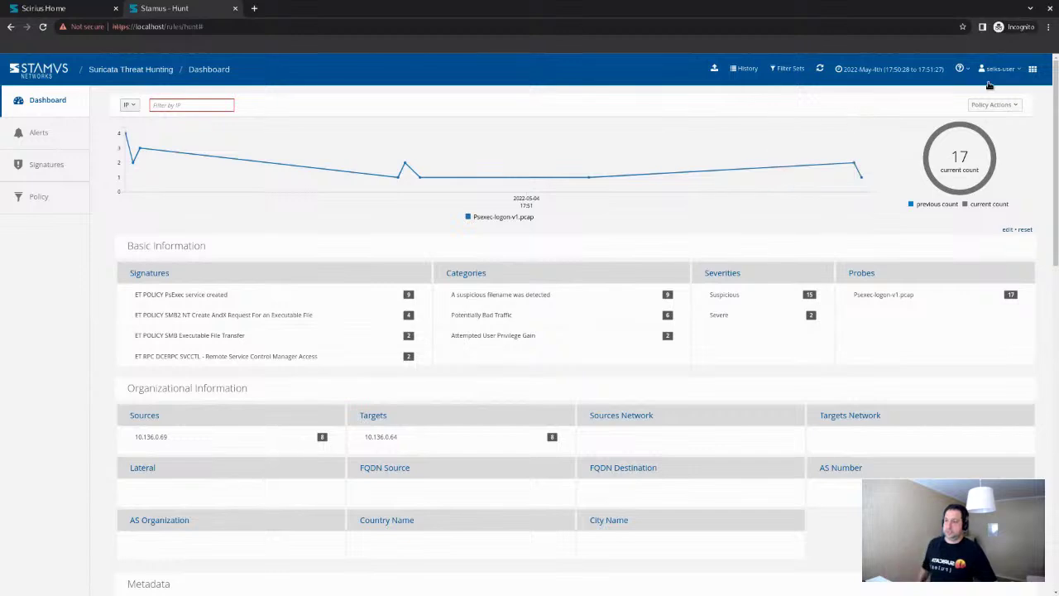
Launch EveBox and Kibana in new tabs from the linked apps menu
left_click(1031, 72)
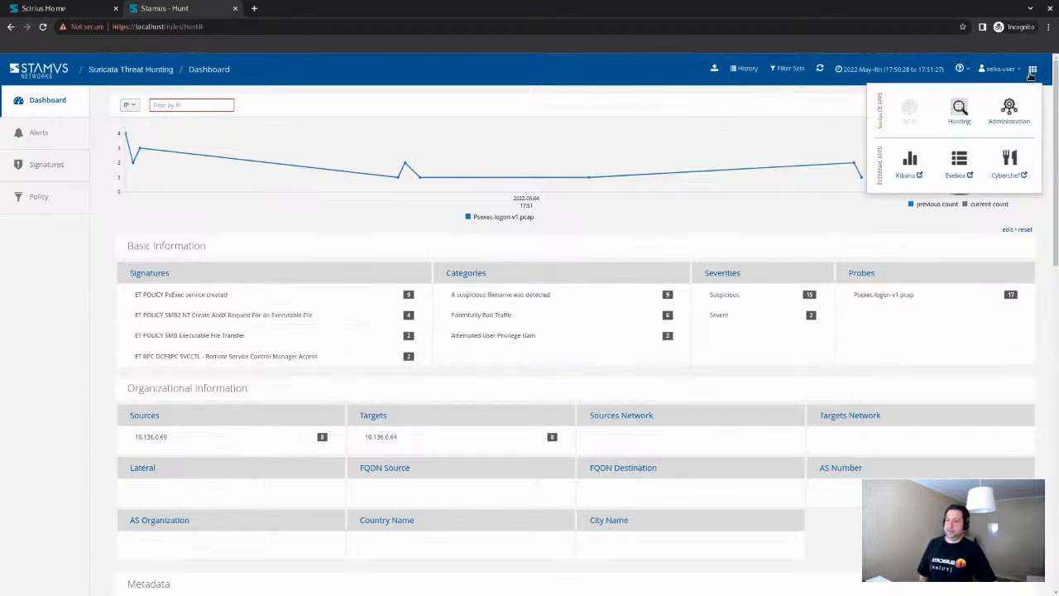
left_click(961, 159)
left_click(909, 164)
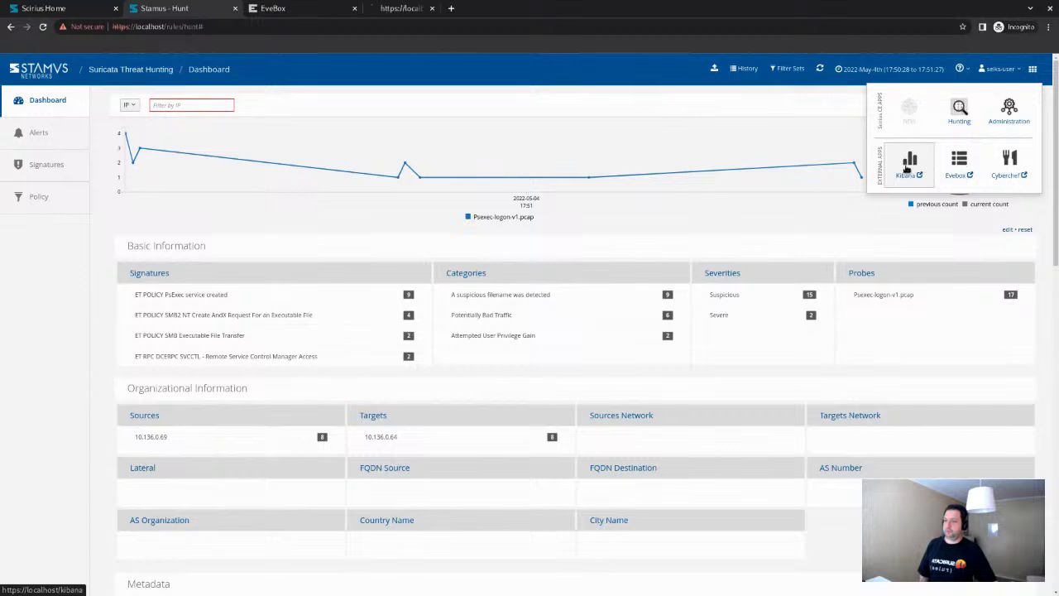
In EveBox, set the inbox time range to all time, then open the Events list
left_click(306, 10)
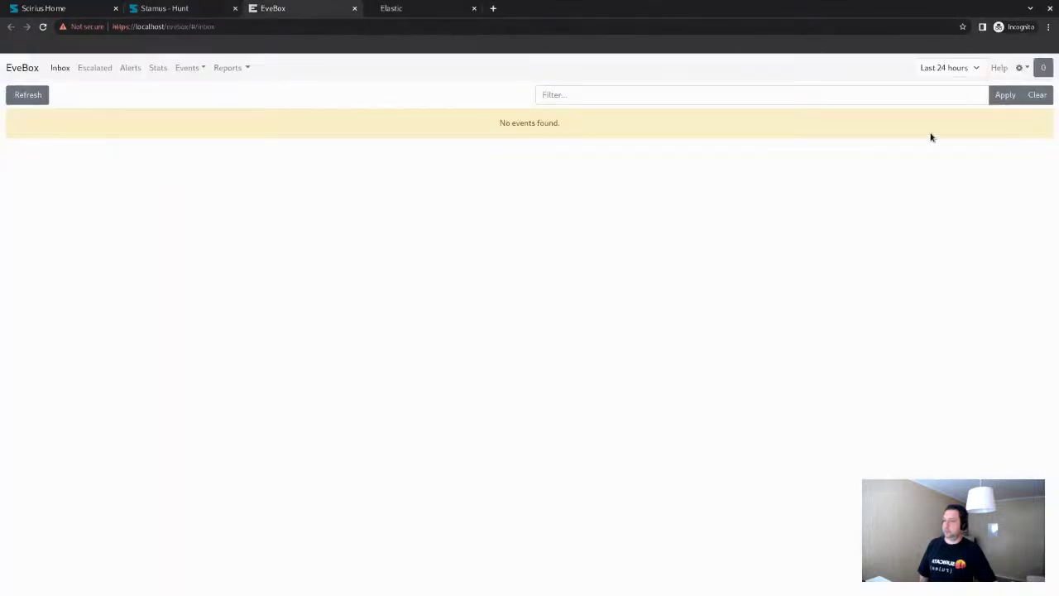
left_click(965, 73)
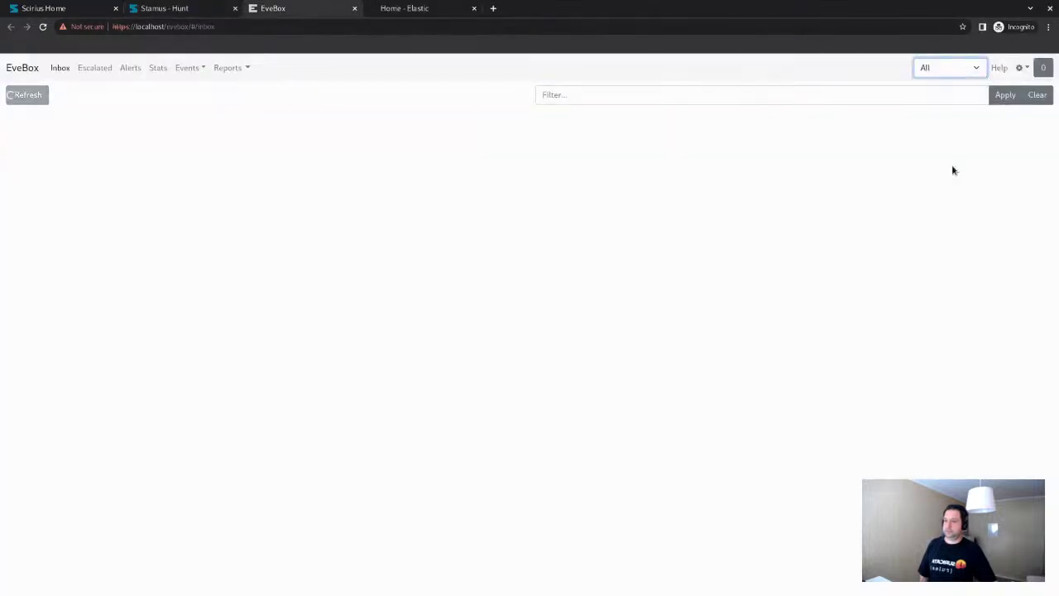
left_click(952, 169)
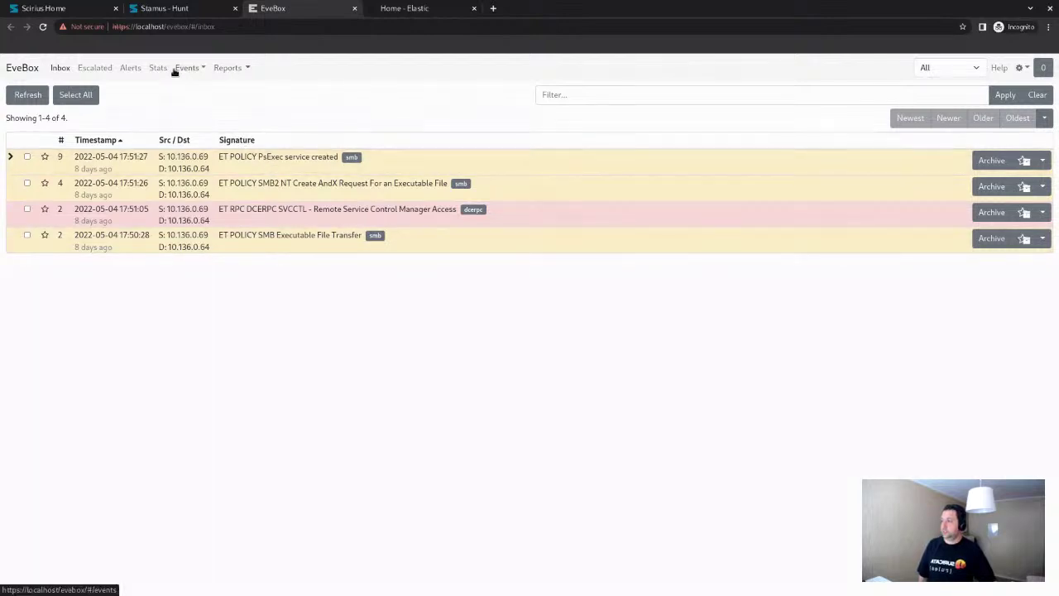
left_click(232, 69)
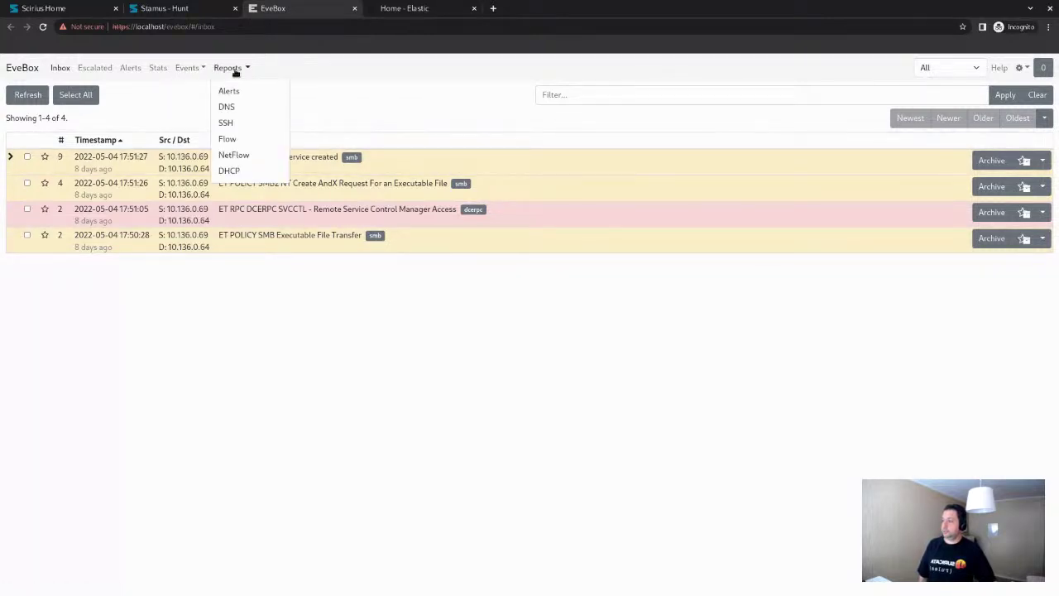
left_click(176, 71)
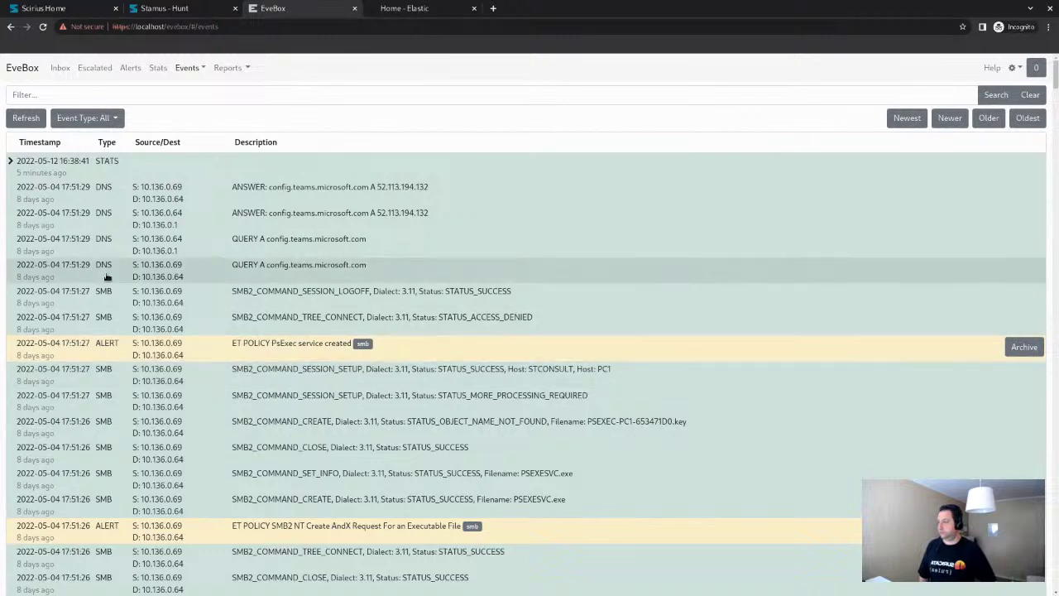
Filter the EveBox events list to the SMB event type
left_click(110, 122)
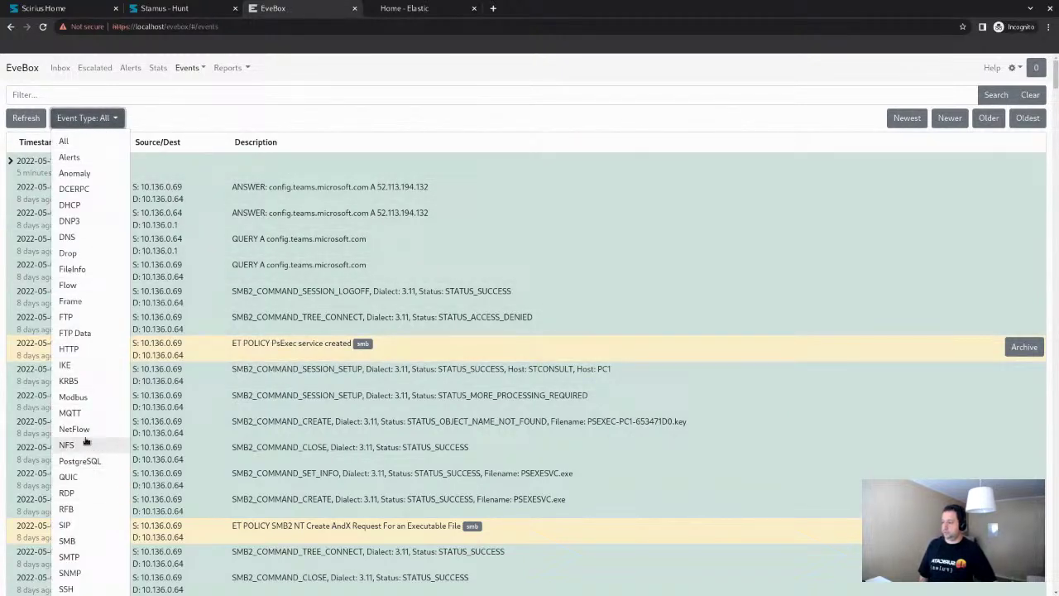
scroll(86, 439, "down", 1)
scroll(86, 403, "down", 1)
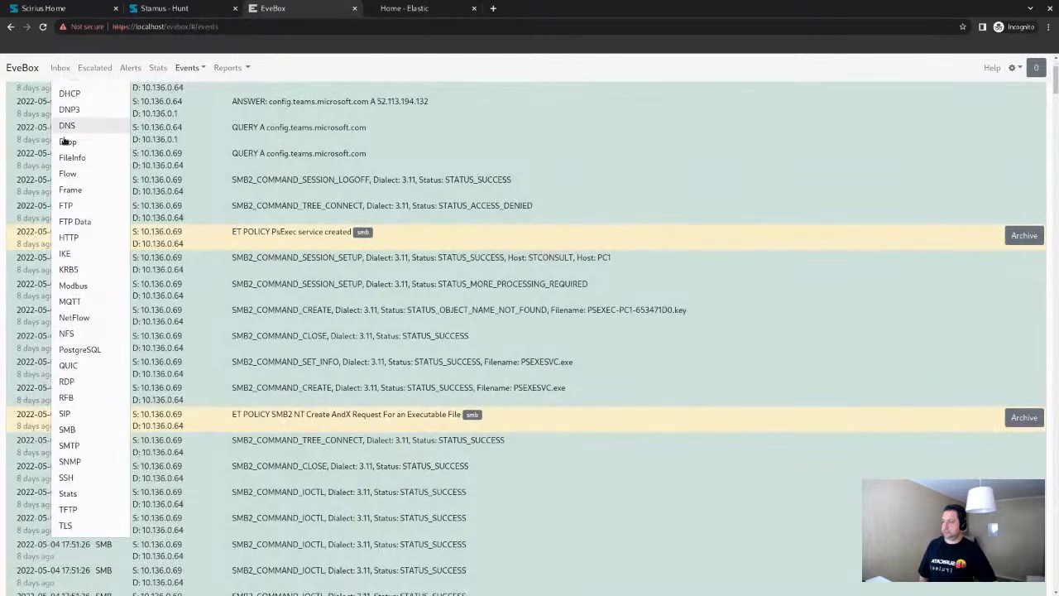
scroll(83, 257, "up", 2)
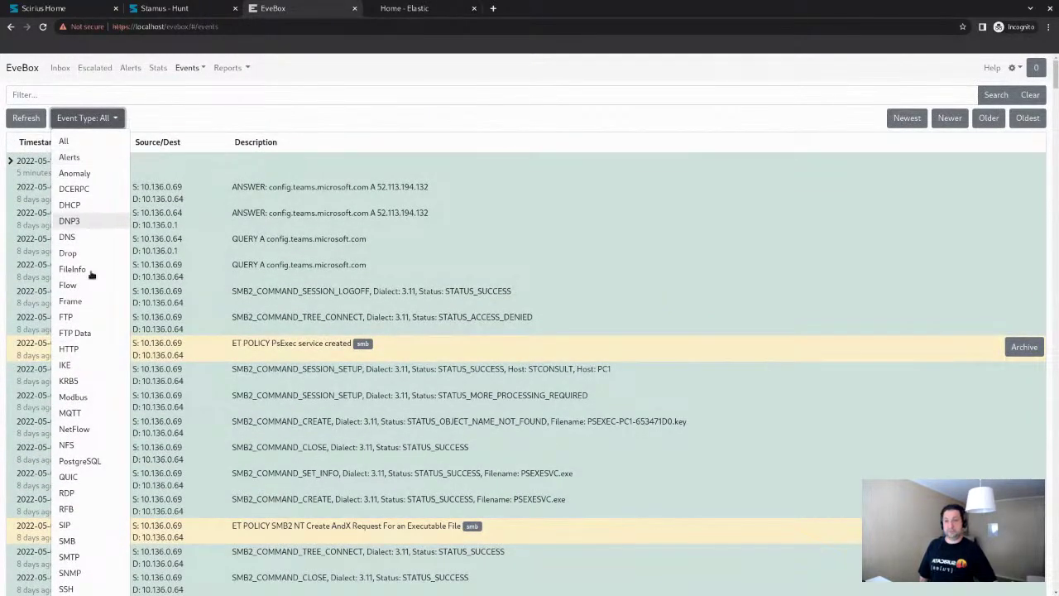
scroll(91, 348, "down", 1)
scroll(91, 364, "down", 1)
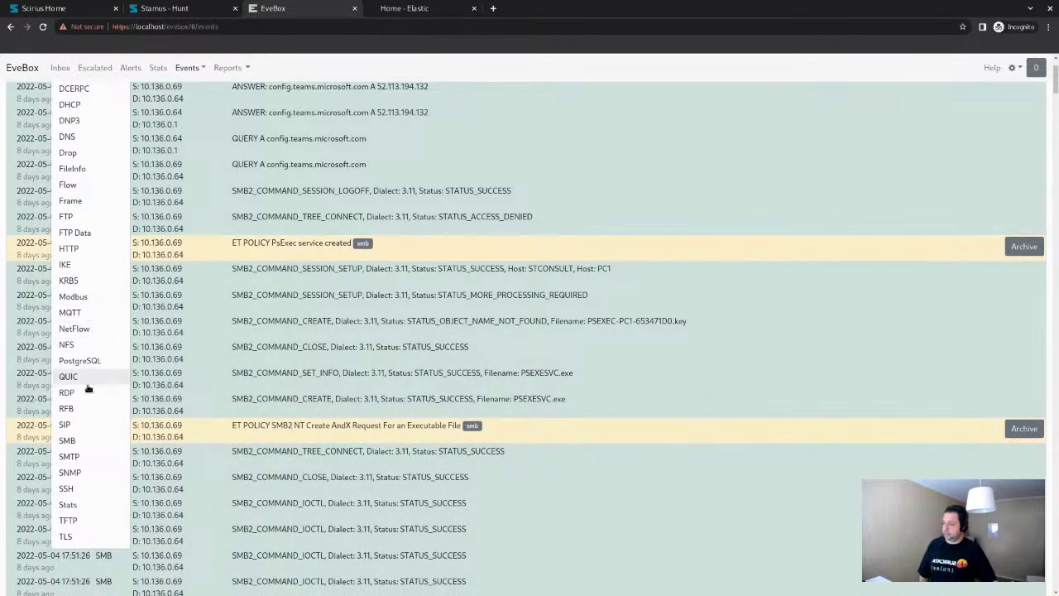
left_click(67, 440)
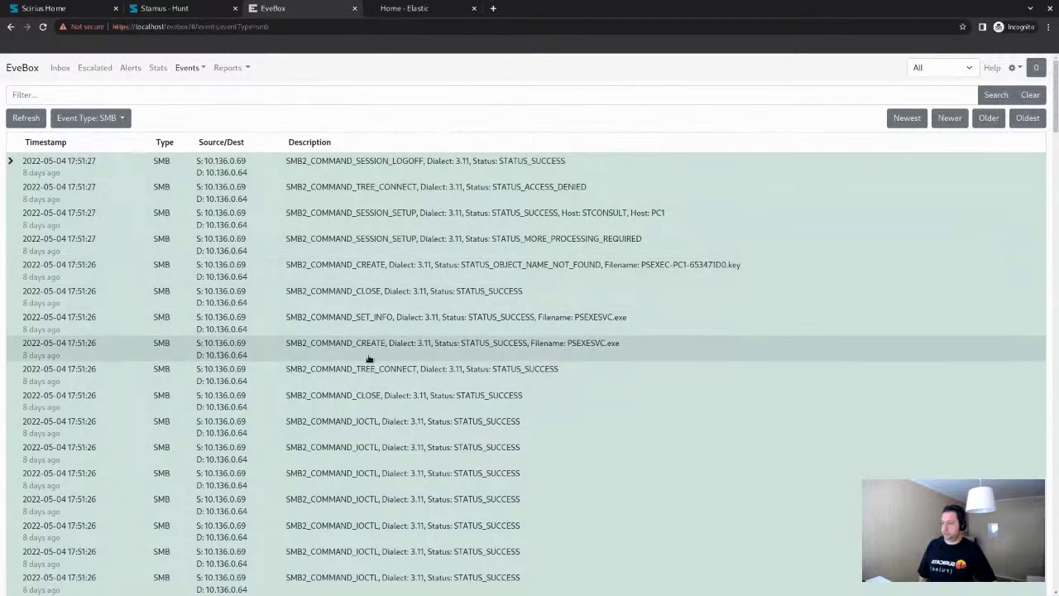
left_click(400, 321)
scroll(401, 323, "down", 3)
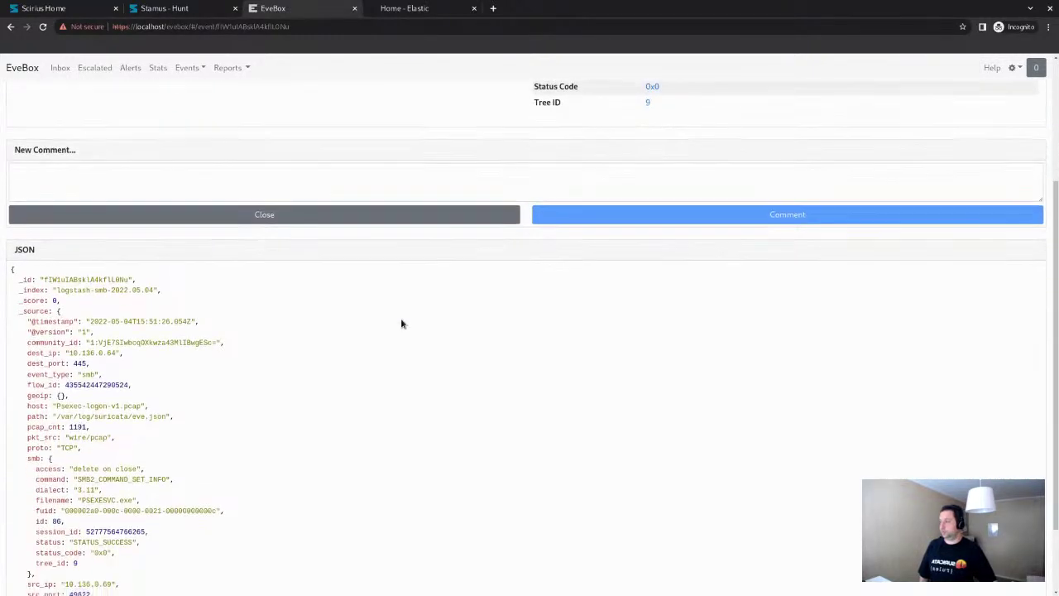
scroll(401, 323, "up", 3)
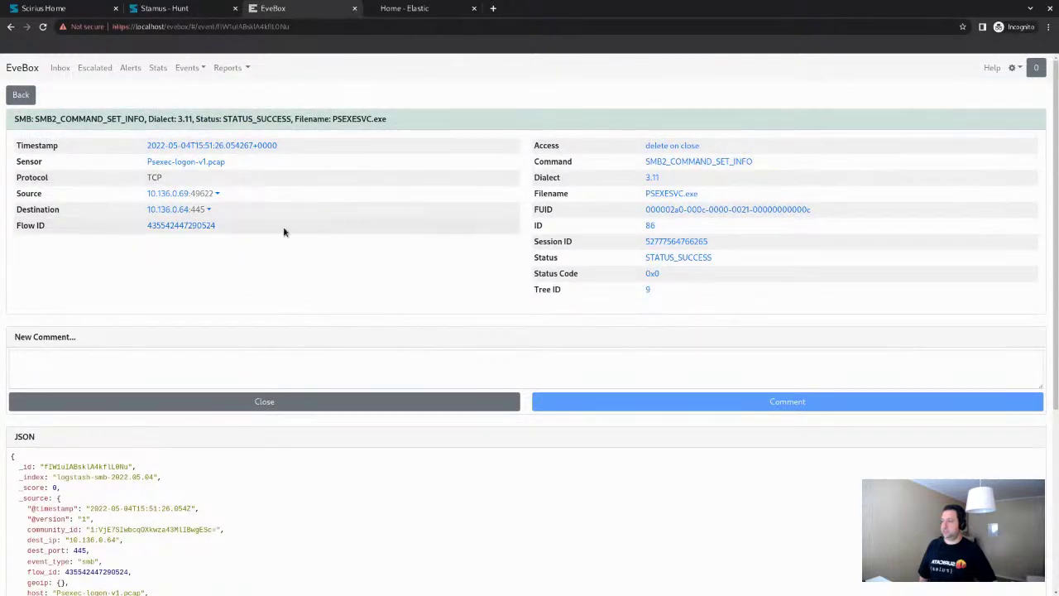
left_click(169, 227)
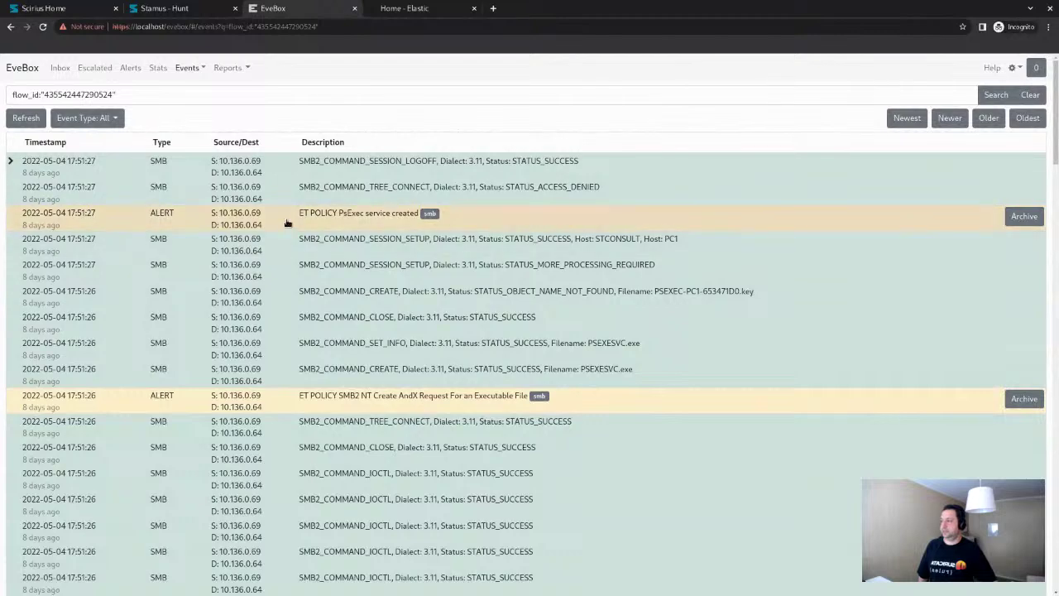
triple_click(44, 88)
scroll(307, 301, "down", 1)
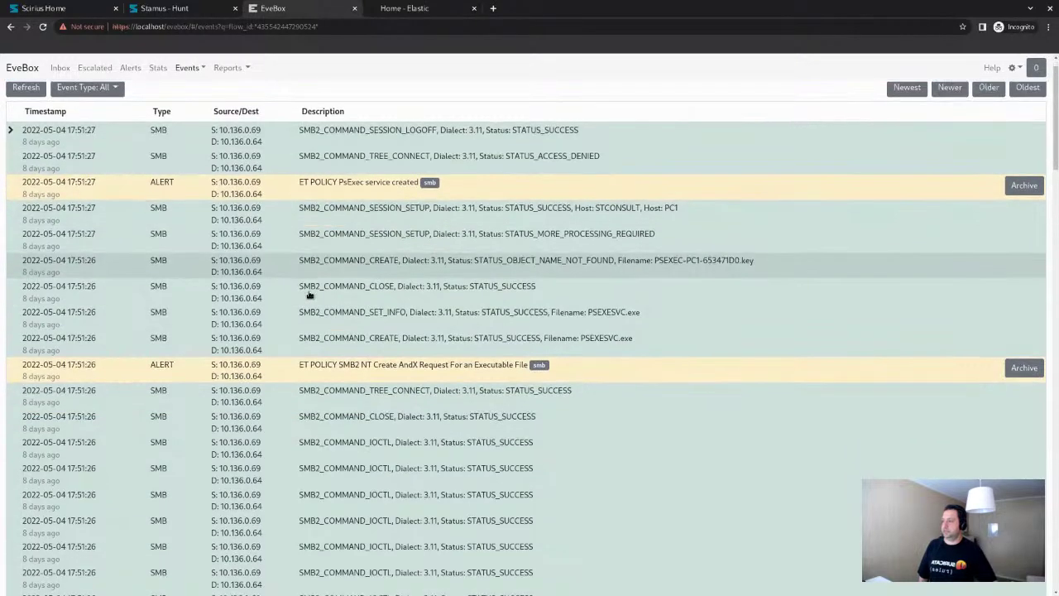
scroll(307, 284, "up", 1)
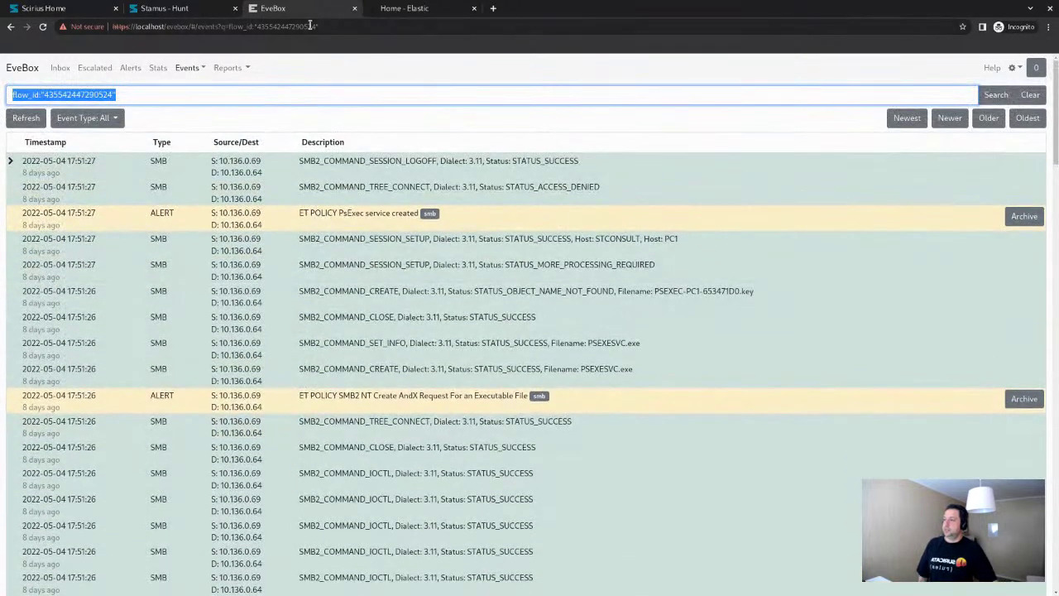
left_click(402, 8)
Dismiss the usage-data notice and open Kibana's Dashboards list, paging through it
left_click(38, 151)
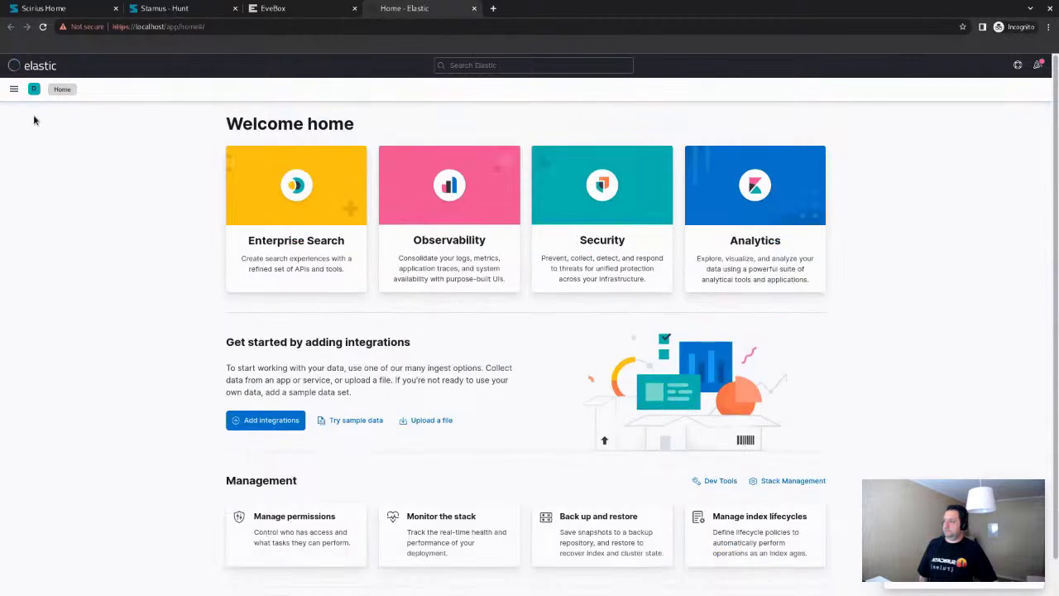
left_click(14, 89)
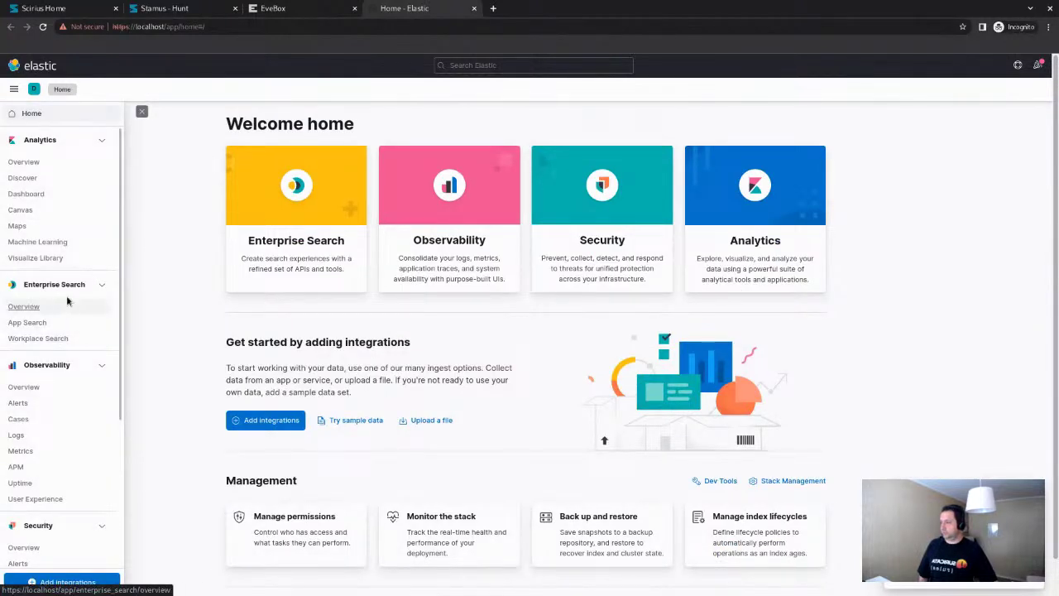
left_click(31, 196)
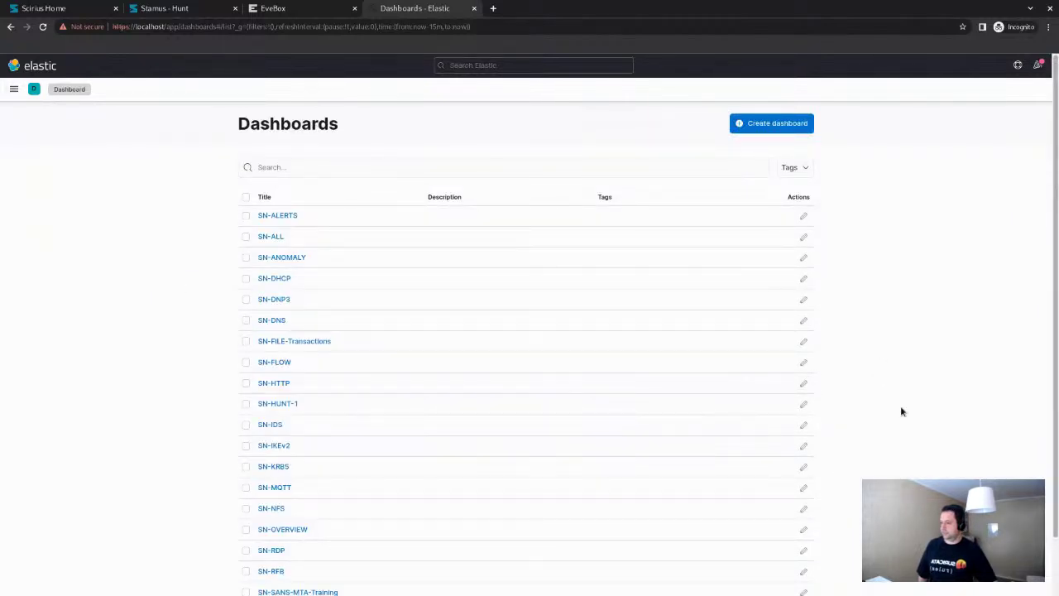
scroll(901, 408, "down", 1)
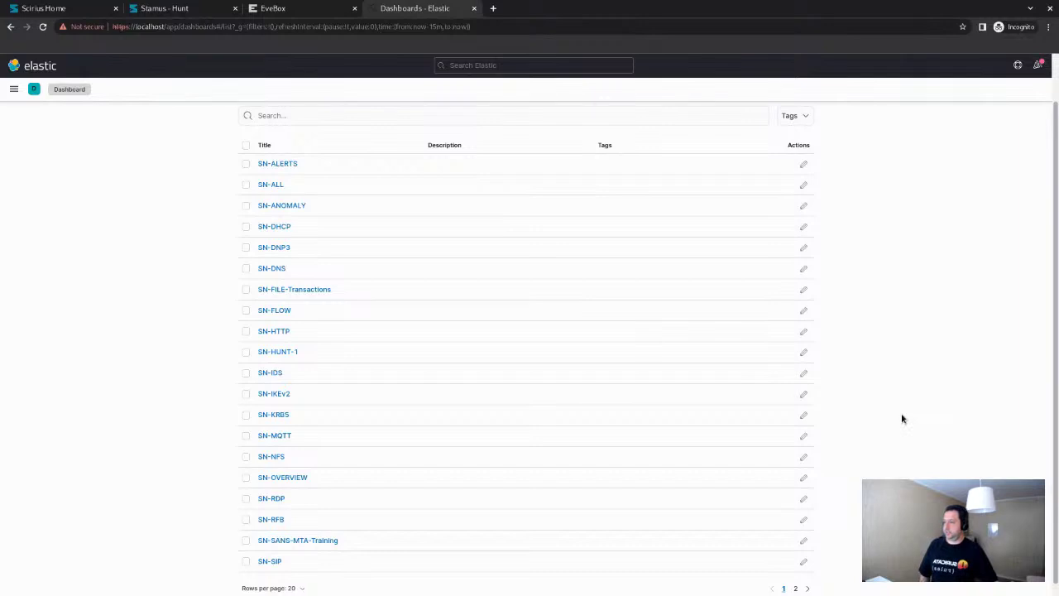
scroll(901, 414, "down", 1)
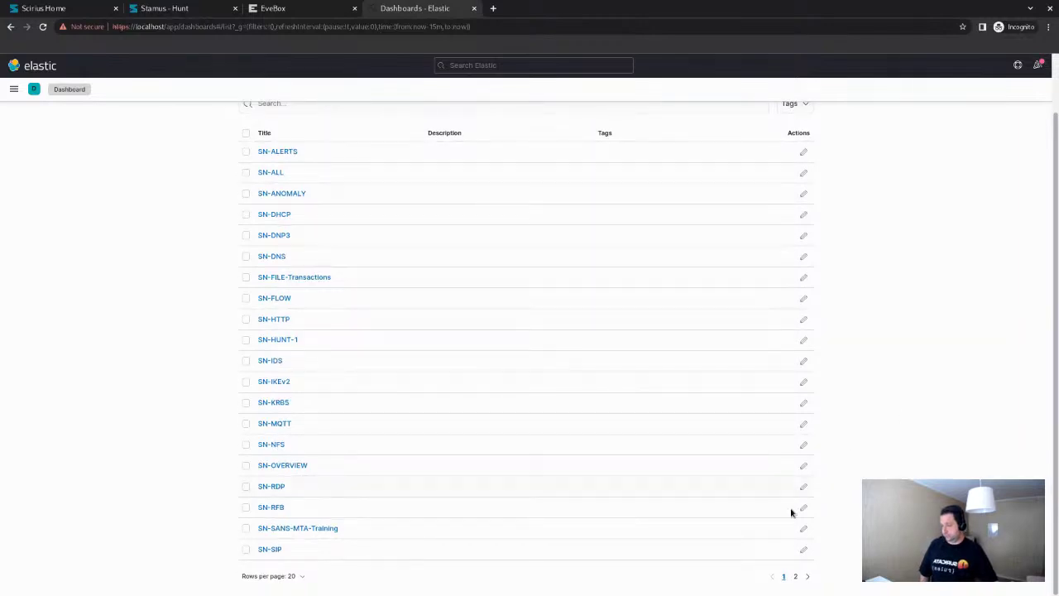
left_click(795, 576)
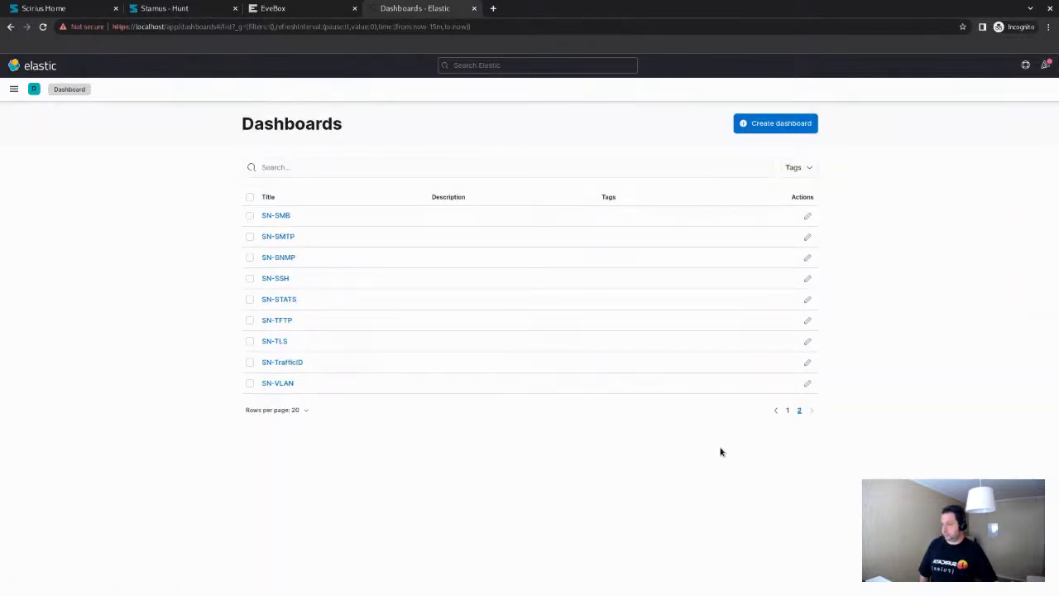
left_click(787, 411)
Open the SN-FLOW and SN-FILE-Transactions dashboards in their own tabs
scroll(816, 440, "down", 1)
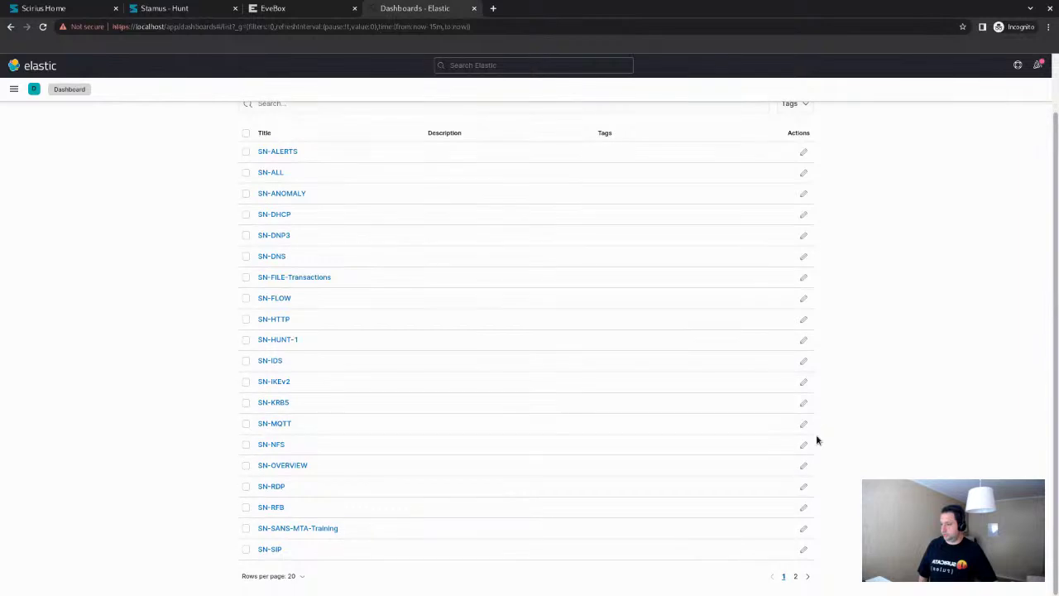
scroll(816, 440, "up", 1)
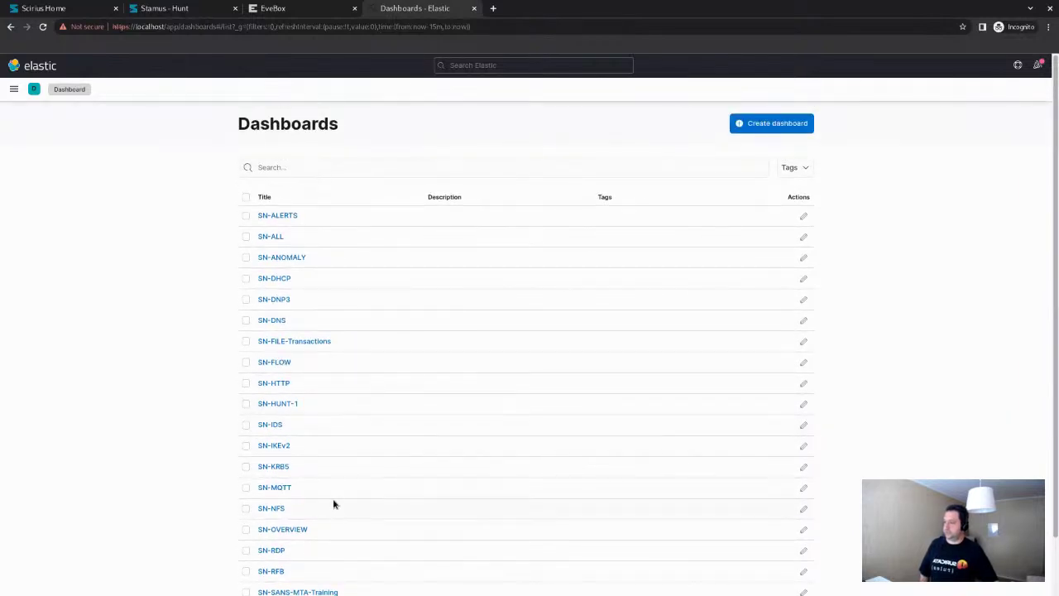
scroll(335, 504, "down", 1)
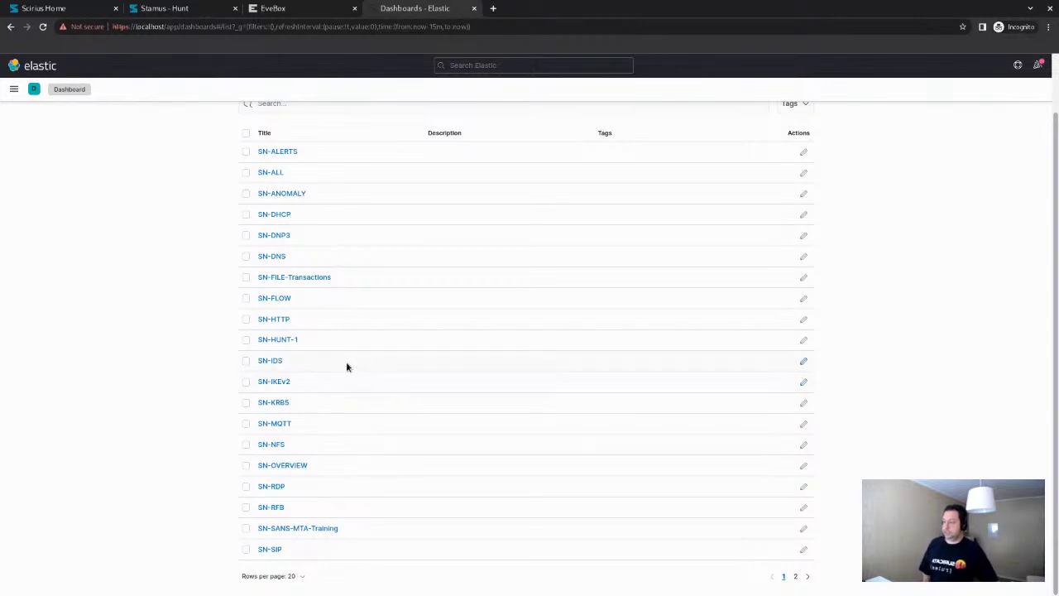
left_click(795, 578)
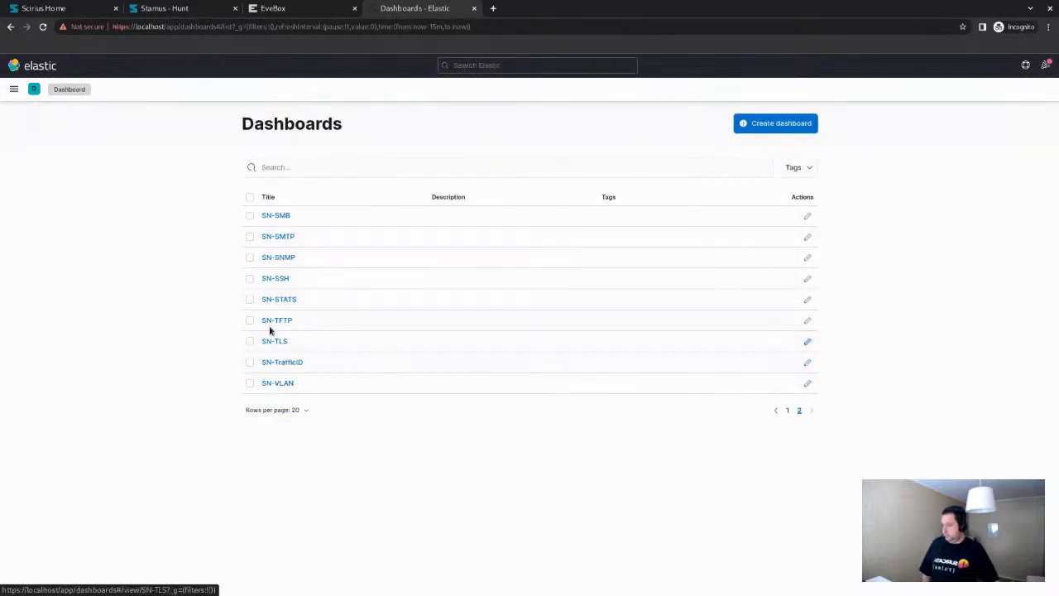
left_click(788, 412)
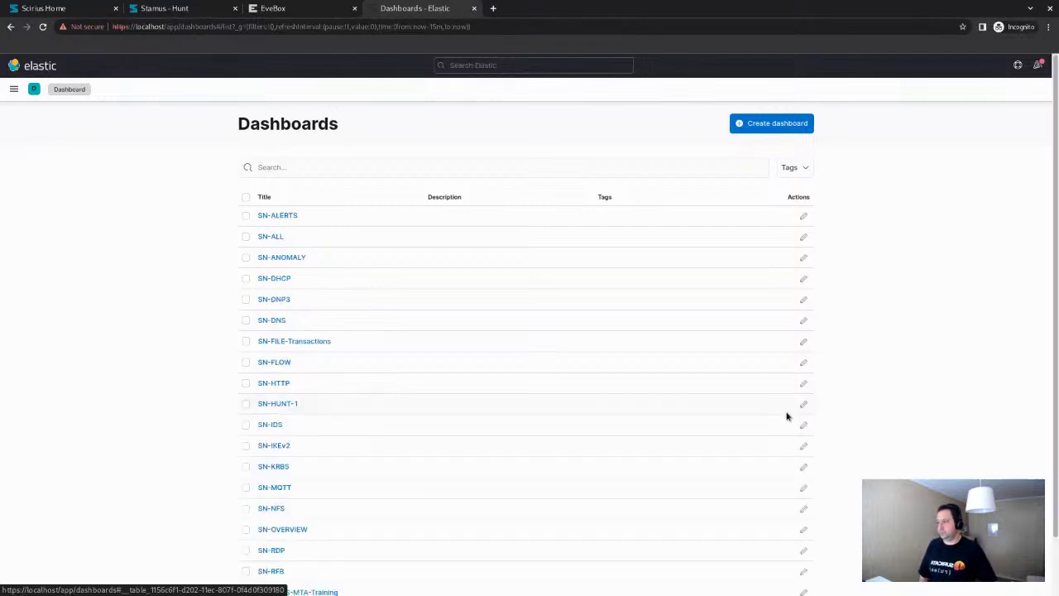
scroll(578, 436, "down", 2)
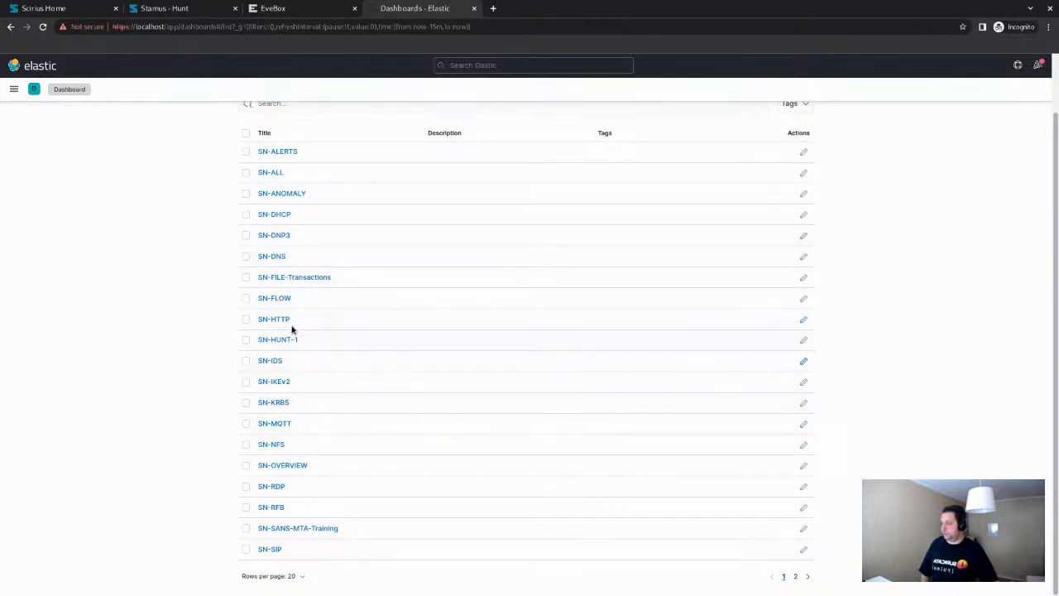
middle_click(268, 298)
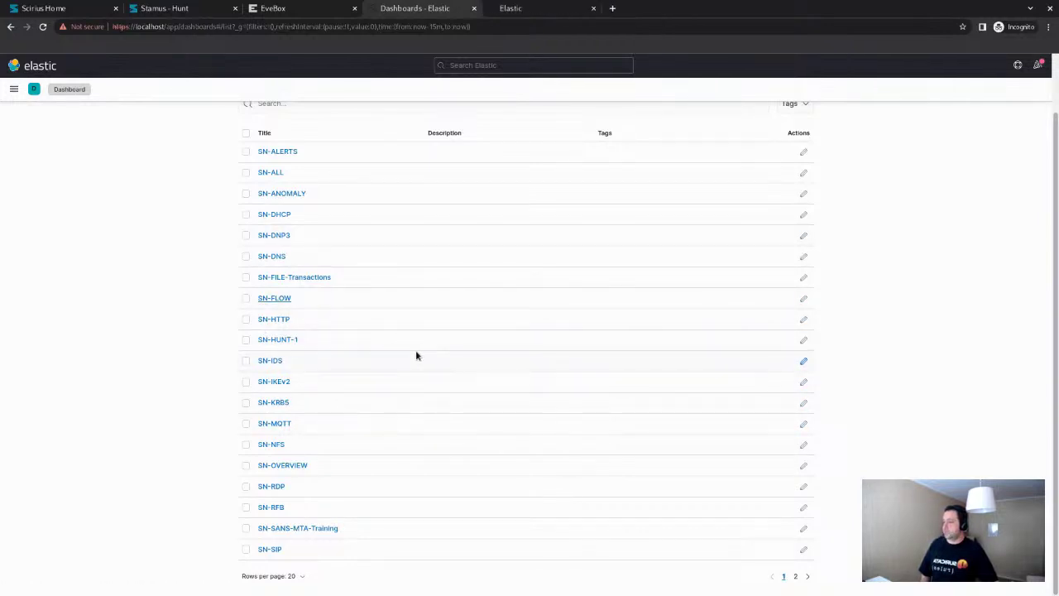
middle_click(296, 279)
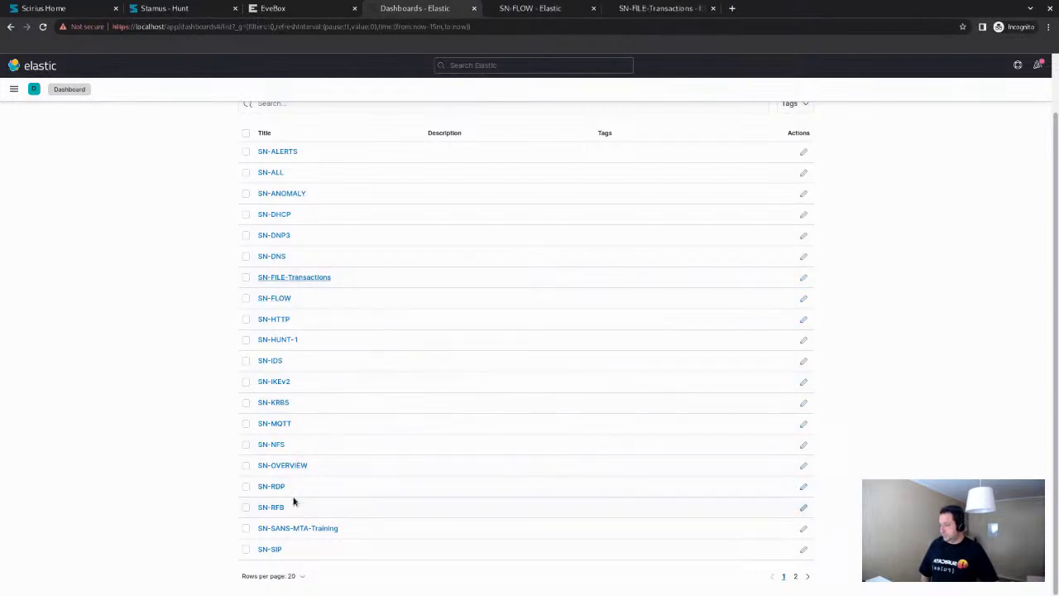
scroll(339, 462, "up", 1)
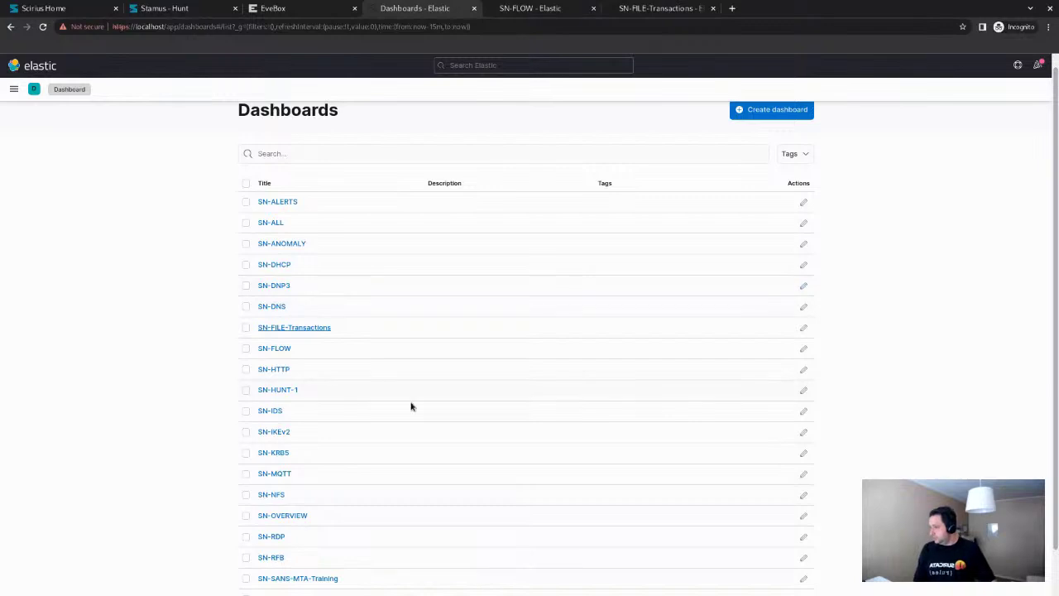
scroll(496, 431, "down", 1)
left_click(795, 576)
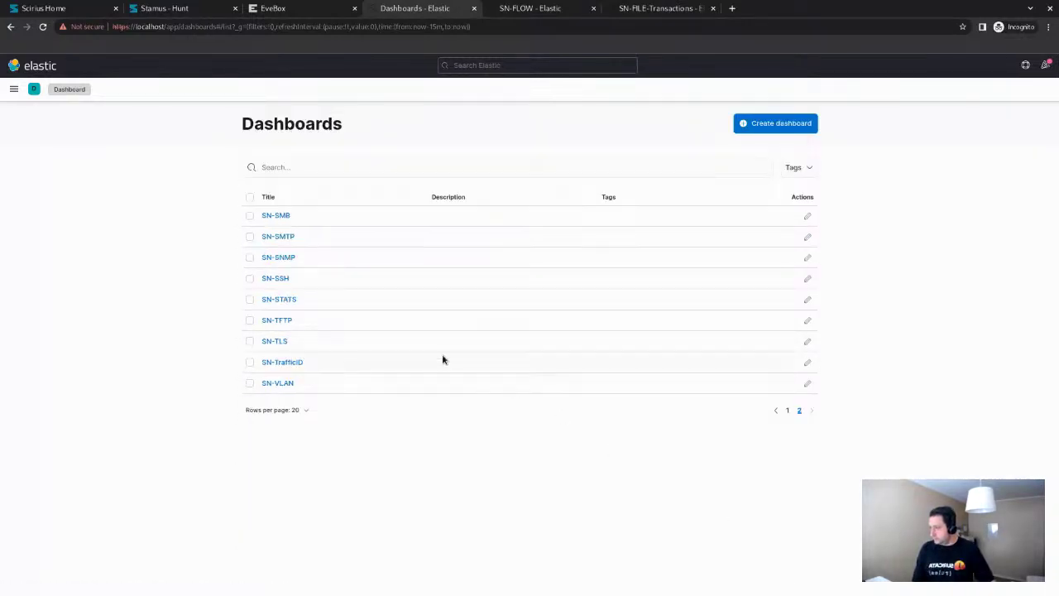
Open the SN-SMB dashboard and set its time range to Last 1 month
left_click(279, 215)
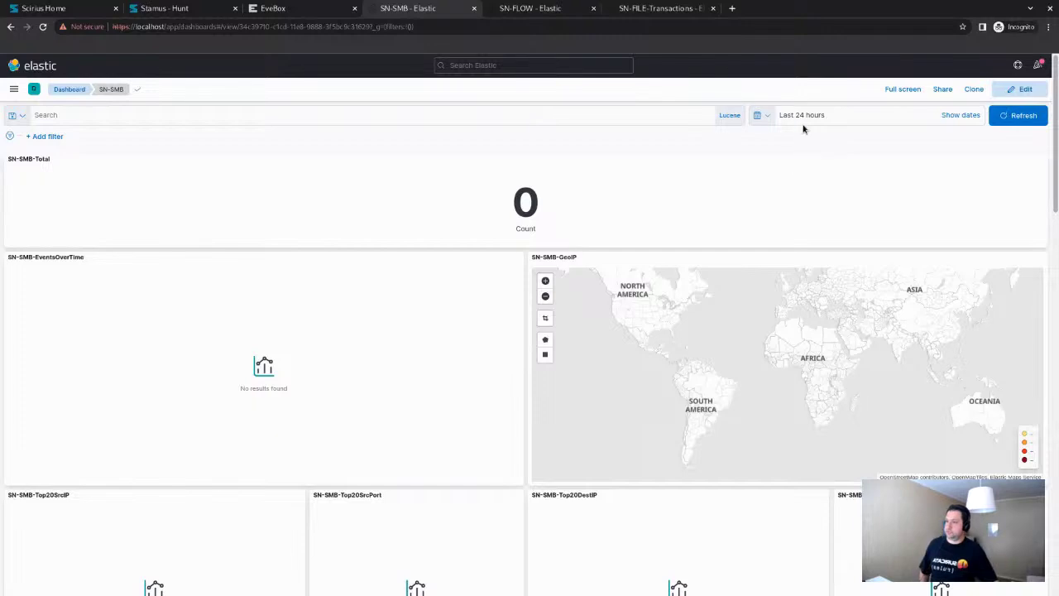
left_click(811, 118)
left_click(827, 115)
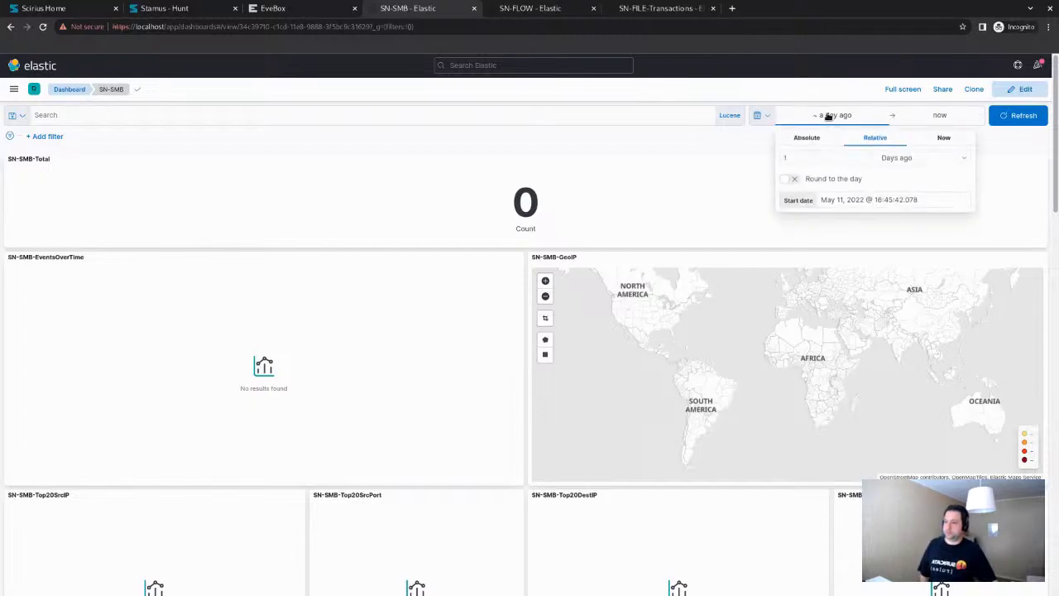
left_click(891, 161)
left_click(916, 218)
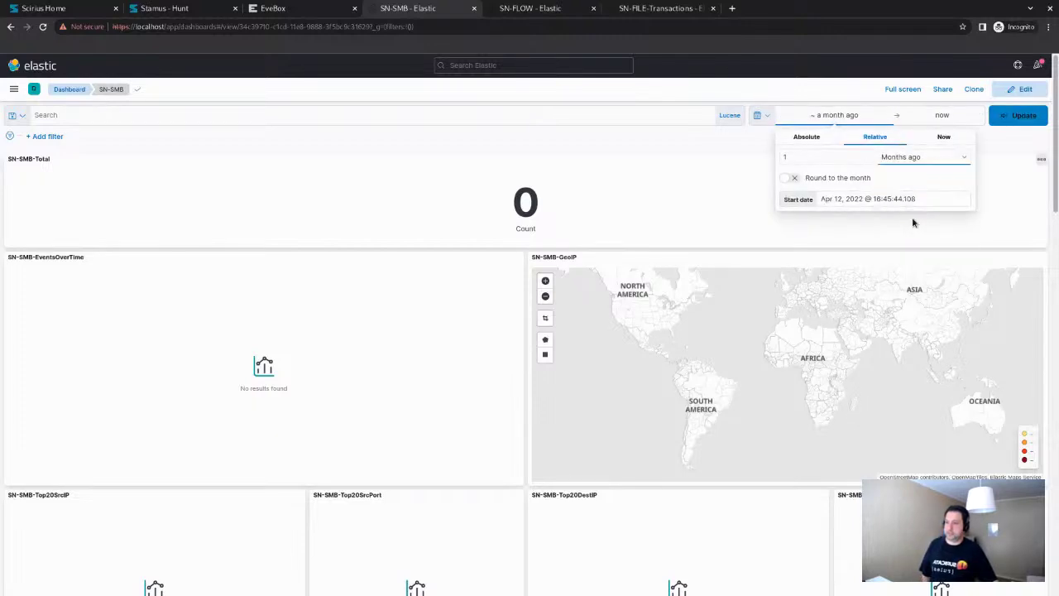
left_click(999, 126)
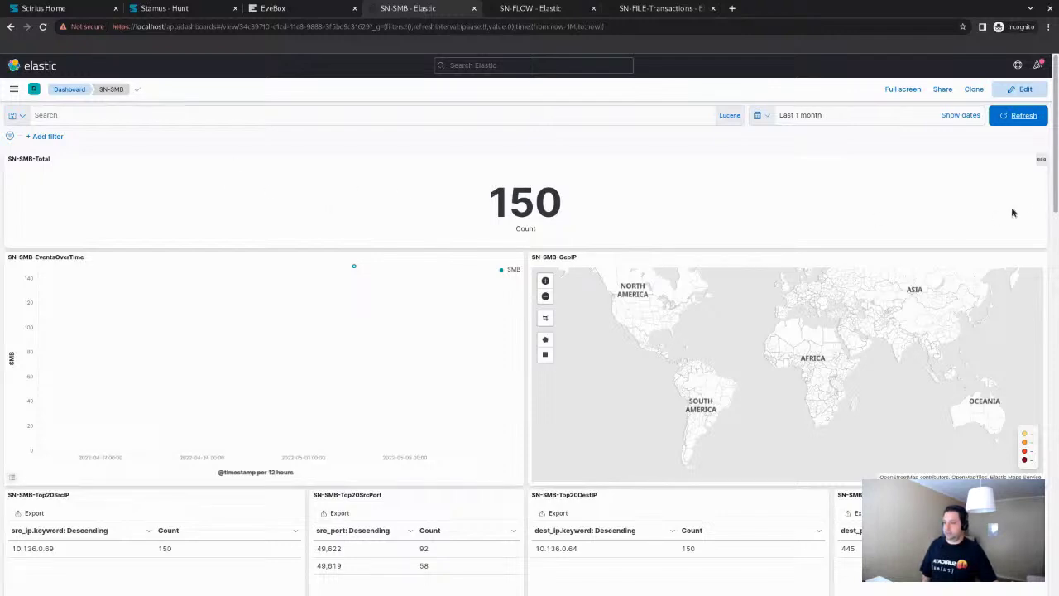
Scroll down to the SN-SMB-EventsList showing 150 SMB events
left_click_drag(1054, 175, 1047, 273)
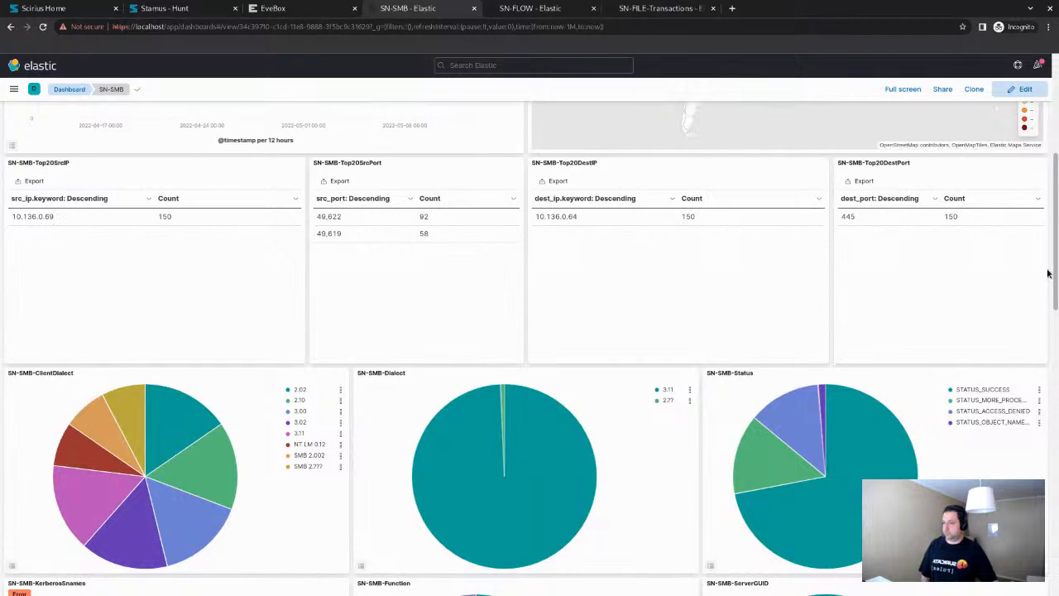
left_click_drag(1048, 273, 1045, 438)
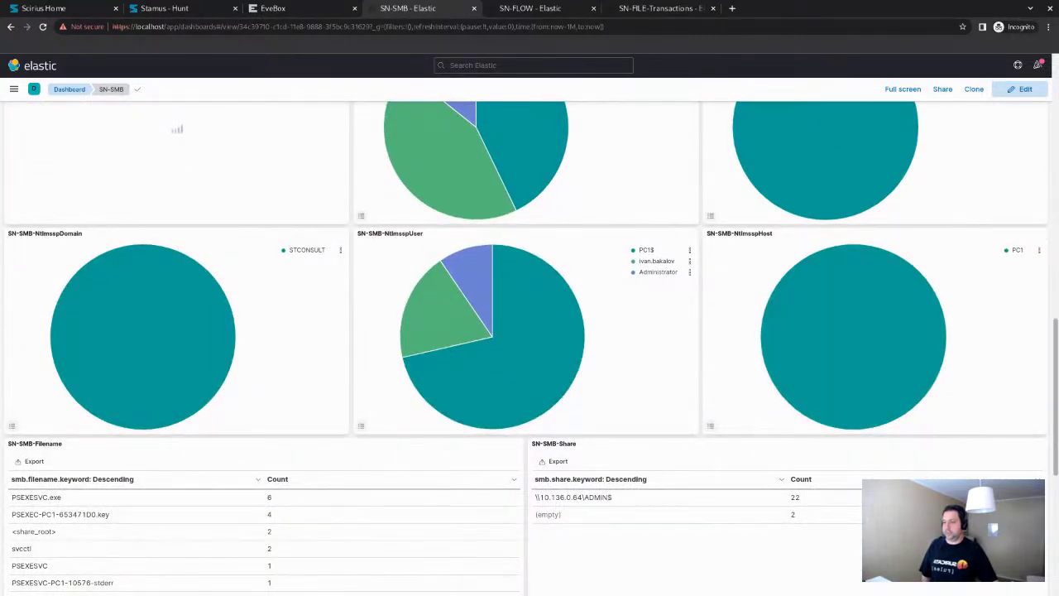
left_click_drag(1053, 331, 1044, 401)
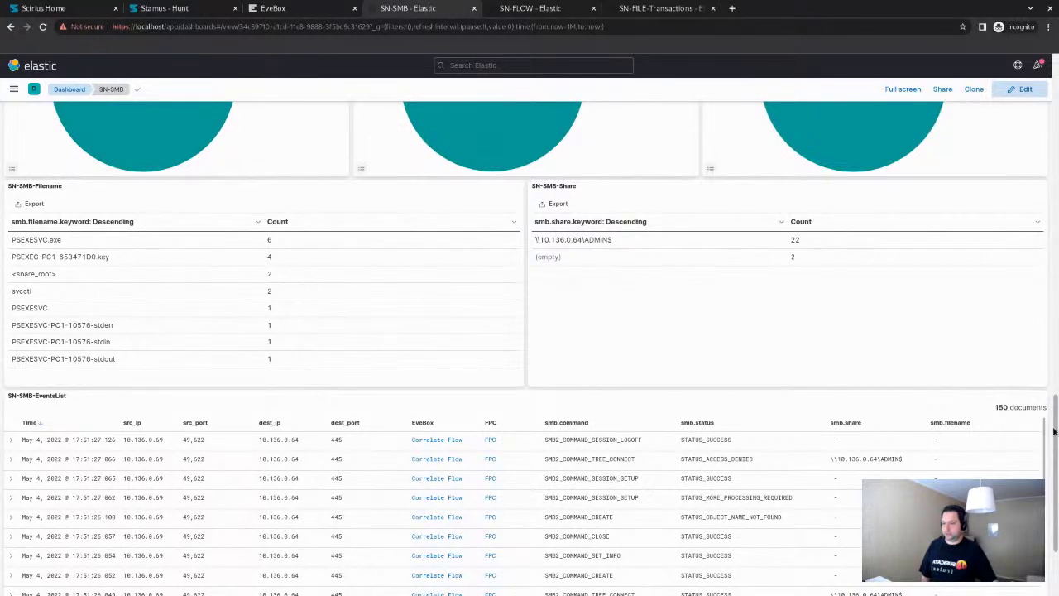
scroll(1053, 429, "down", 2)
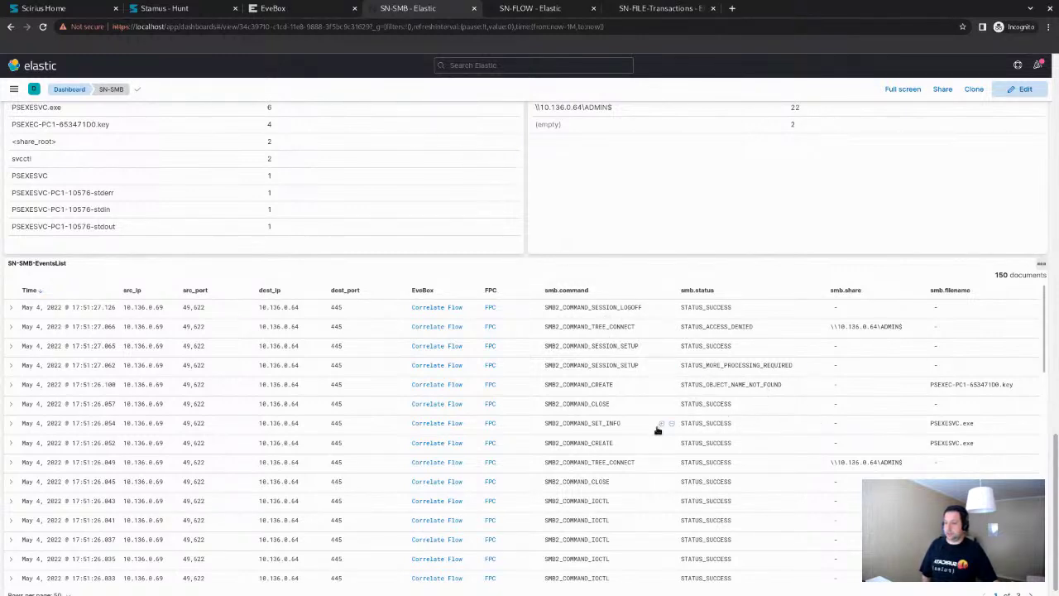
Open an SMB event's capture in Arkime, search All time, expand the port-445 session, then return
left_click(489, 346)
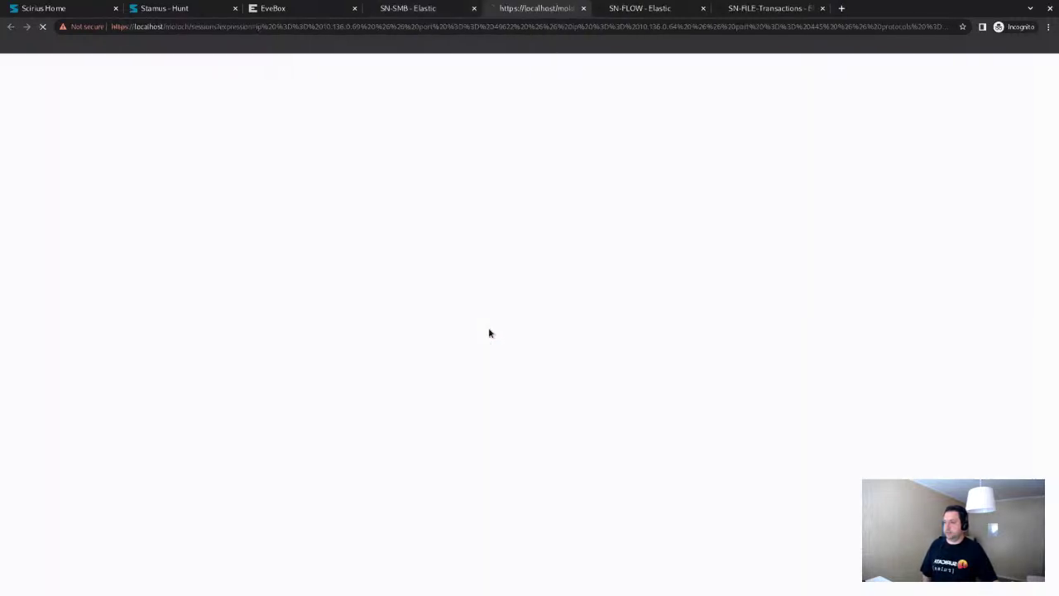
left_click(66, 99)
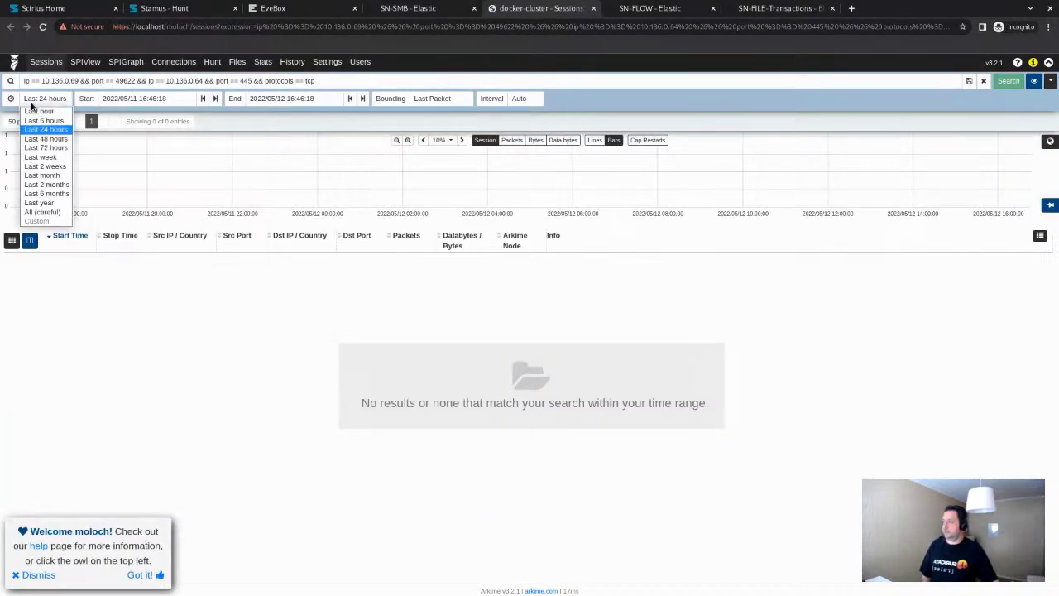
left_click(53, 216)
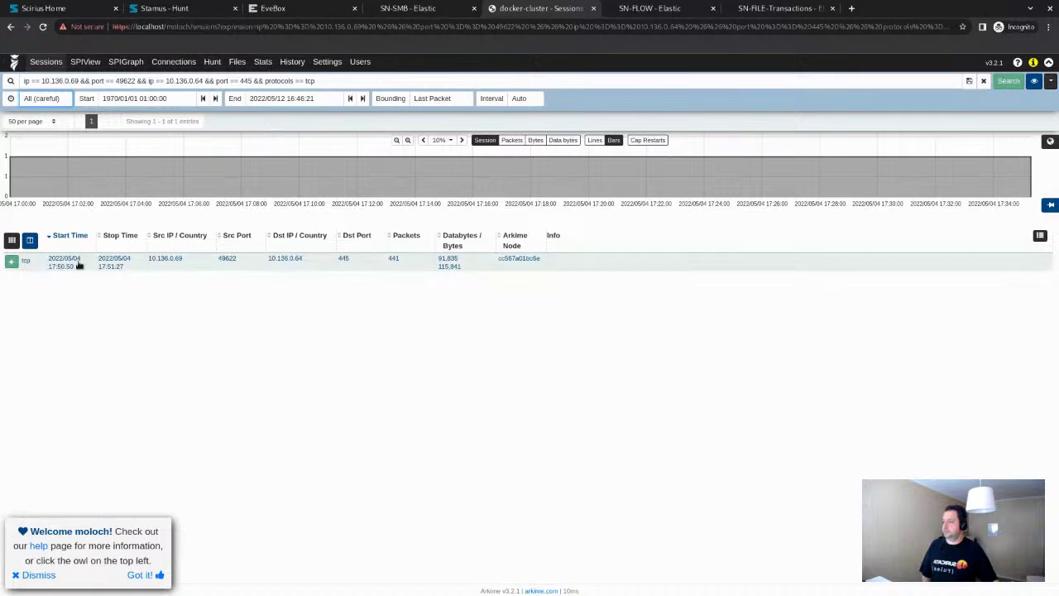
left_click(12, 260)
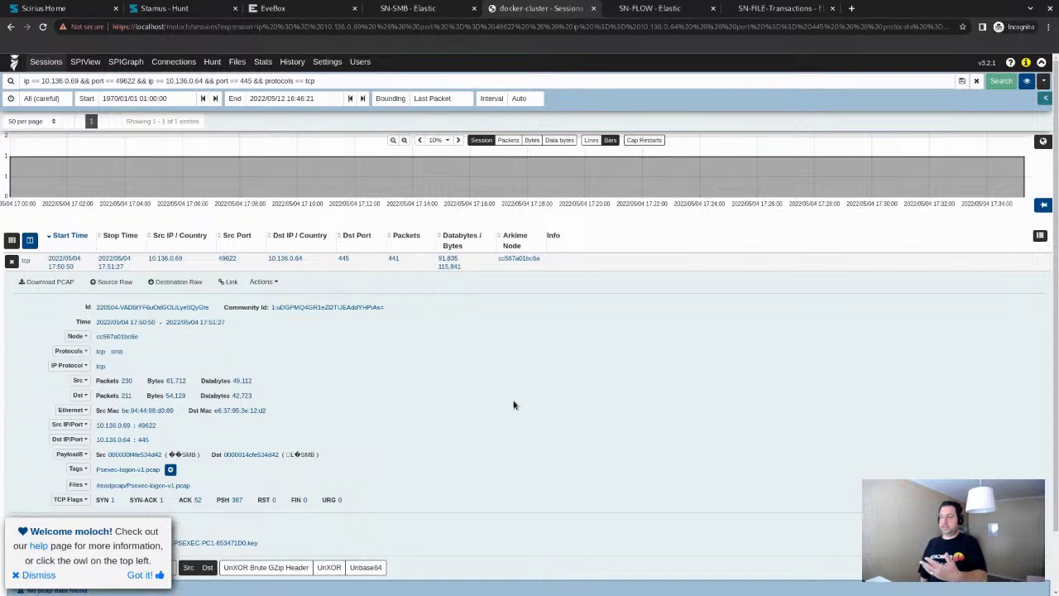
scroll(514, 356, "down", 1)
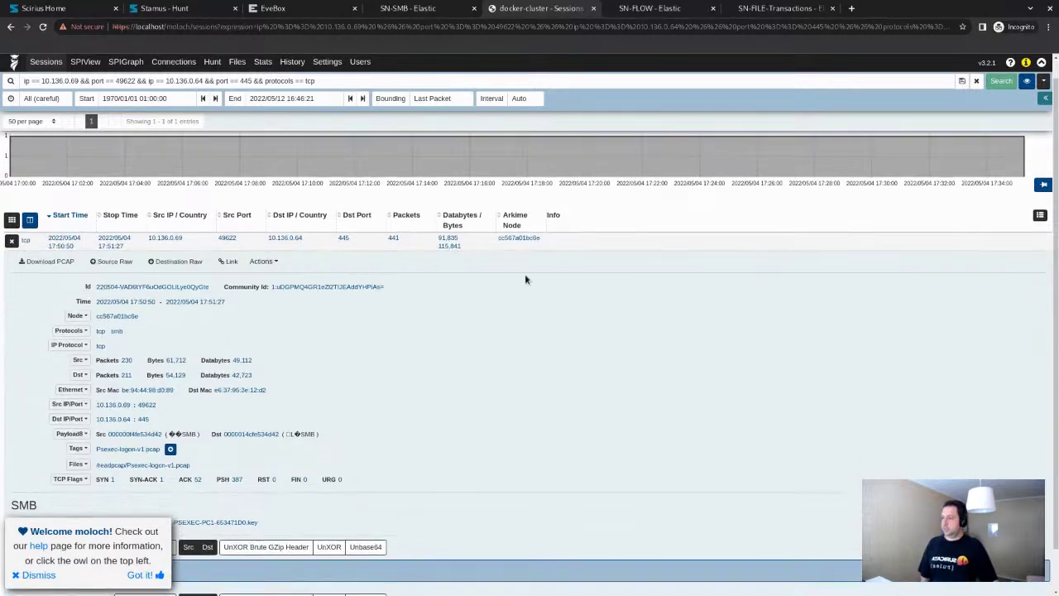
left_click(439, 9)
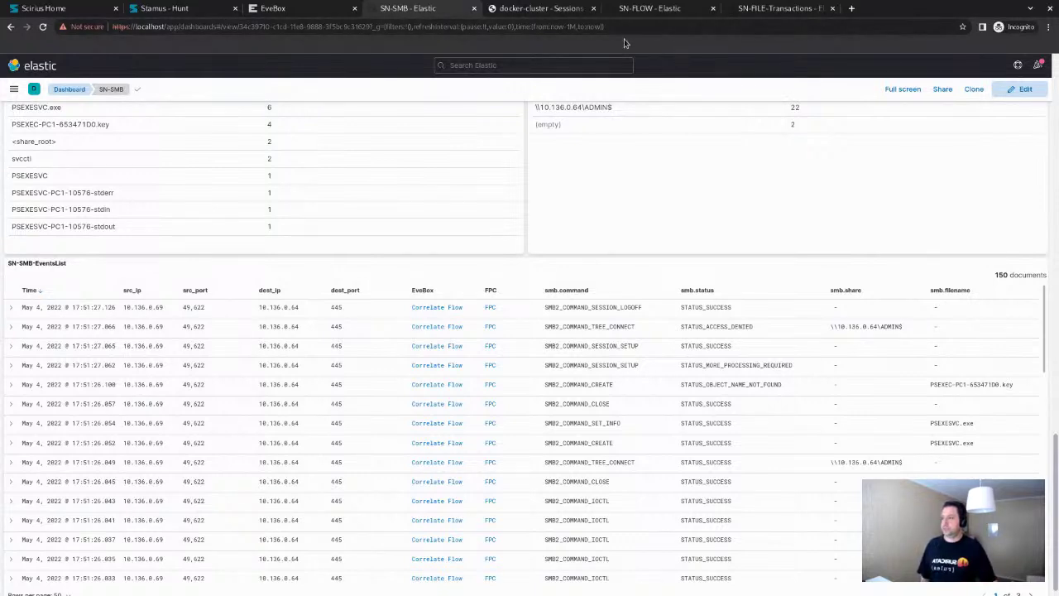
Show SN-FLOW from 1 Months ago to now, listing 112 flows, mostly DNS on port 53
scroll(517, 178, "up", 15)
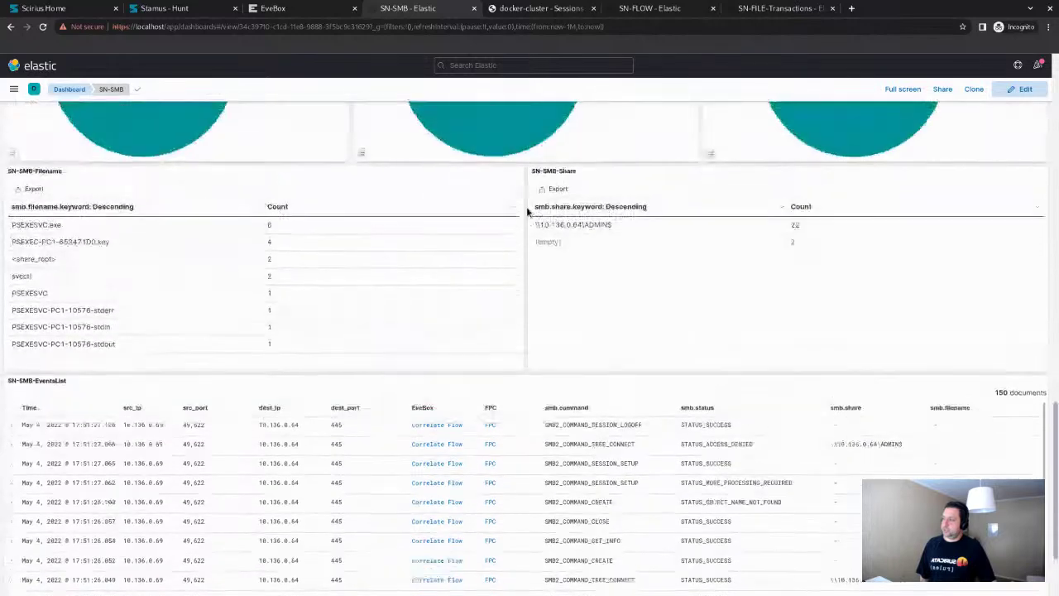
scroll(526, 212, "up", 5)
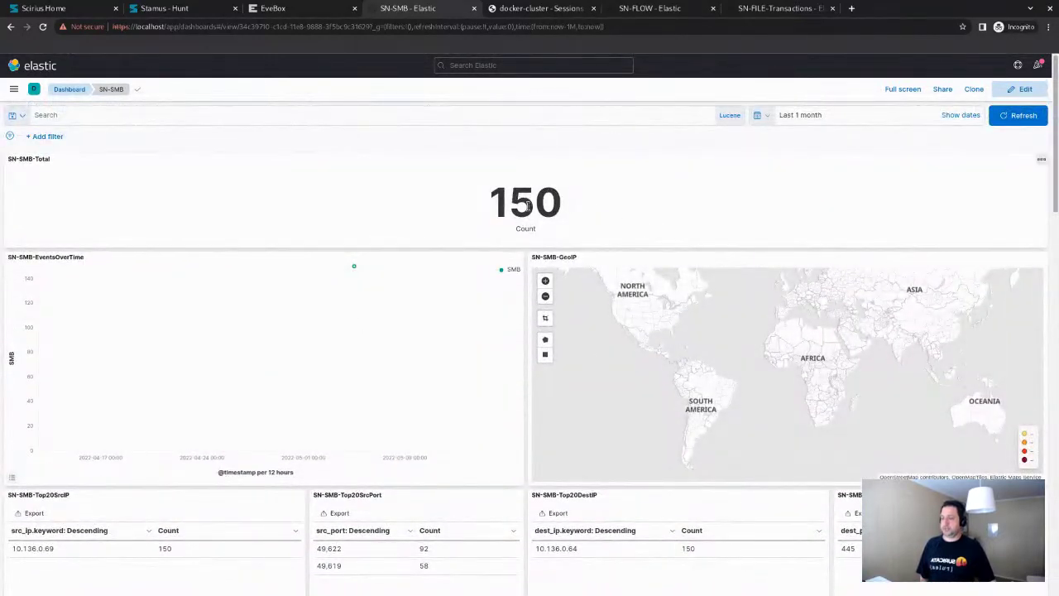
left_click(666, 10)
left_click(806, 116)
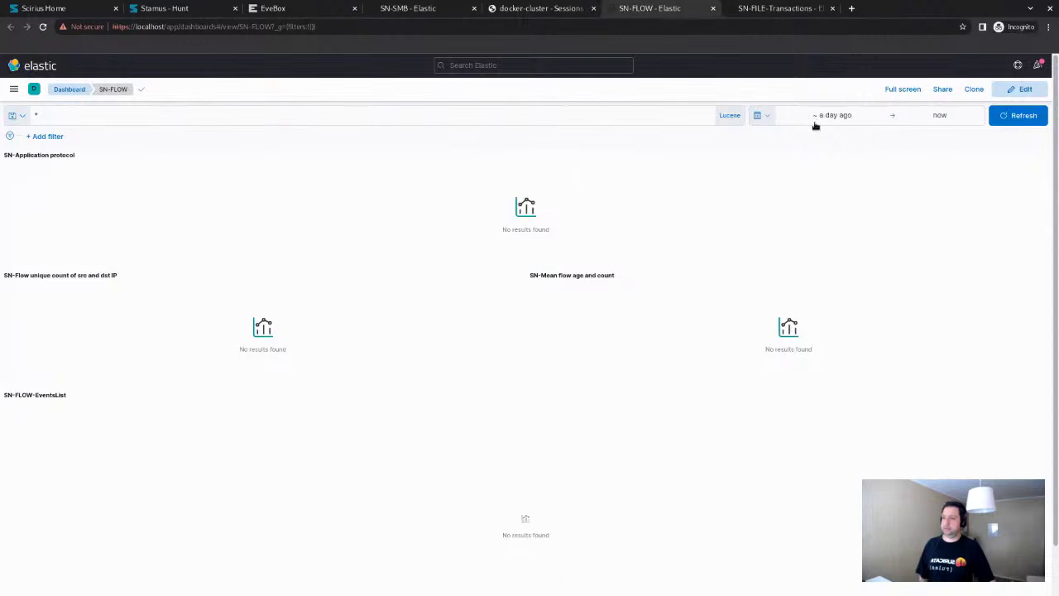
left_click(832, 115)
left_click(900, 163)
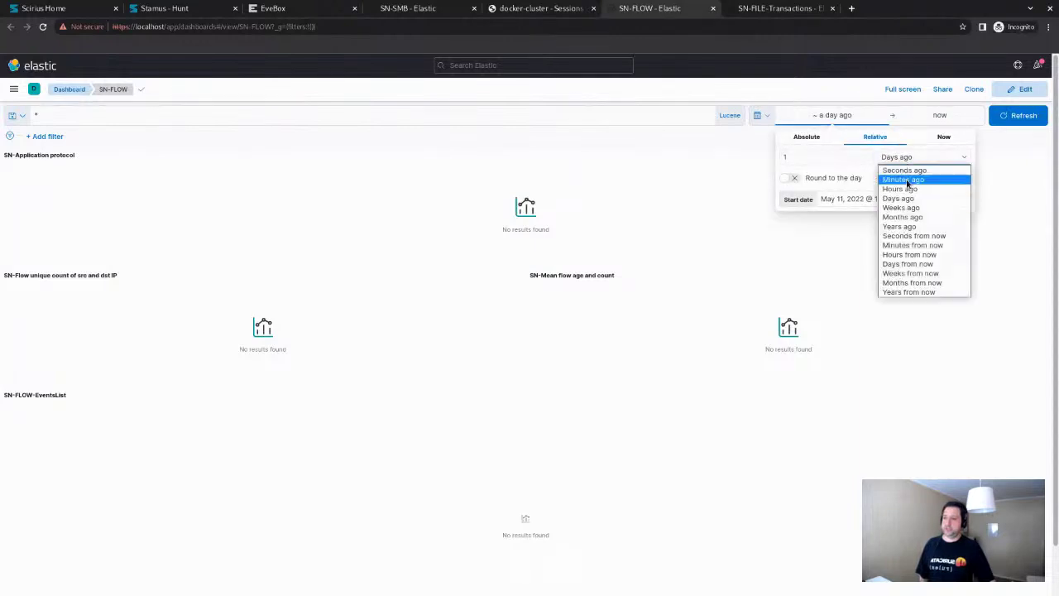
left_click(910, 218)
left_click(999, 118)
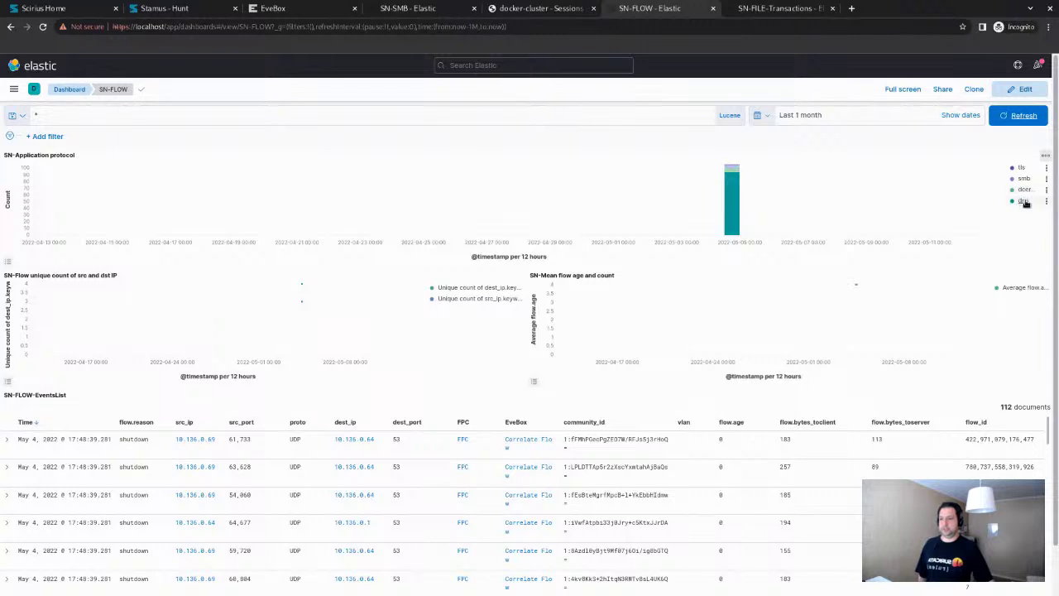
scroll(1020, 257, "down", 1)
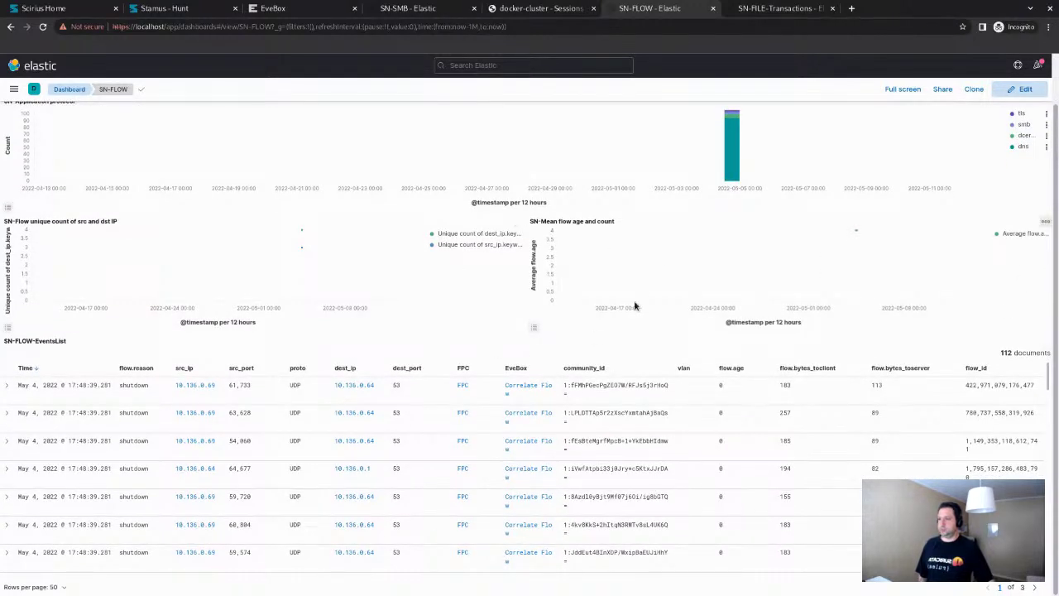
scroll(665, 273, "up", 1)
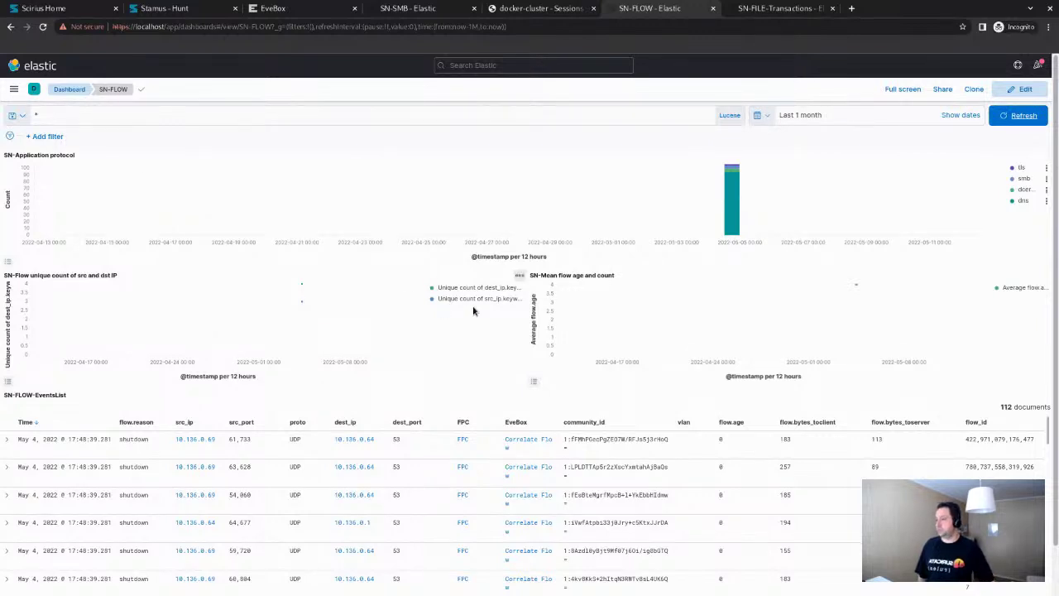
Set the SN-FILE-Transactions dashboard's start date to 1 Months ago, showing 2 file records
left_click(741, 9)
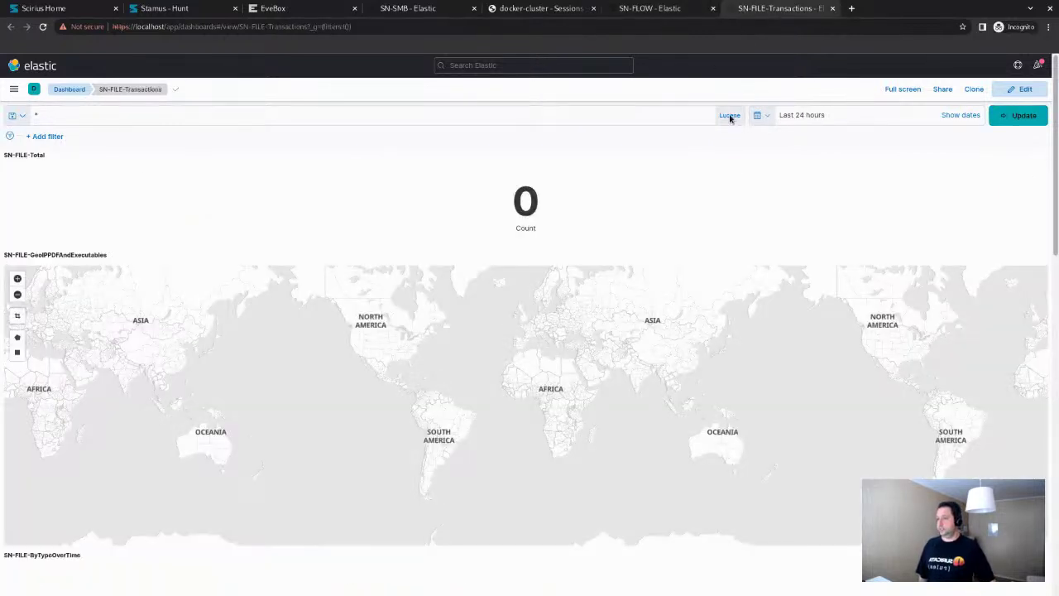
left_click(808, 124)
left_click(853, 123)
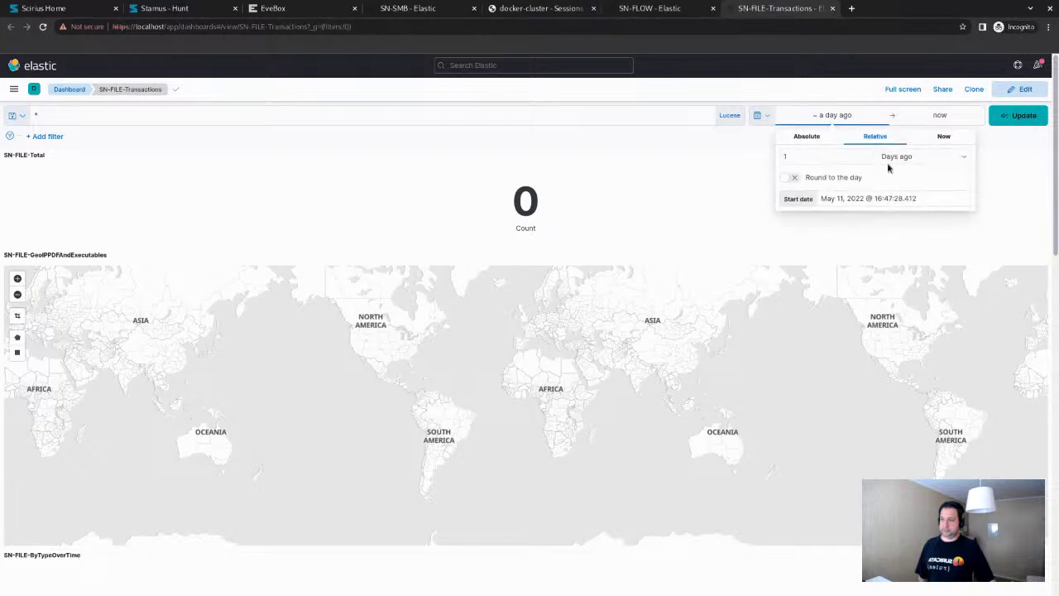
left_click(913, 158)
left_click(922, 216)
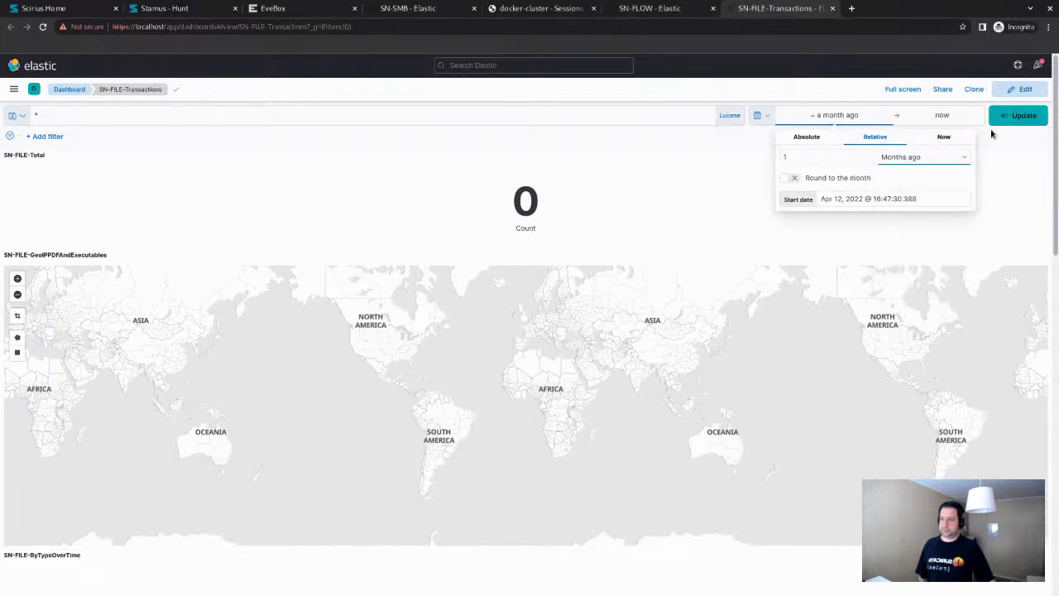
left_click(997, 122)
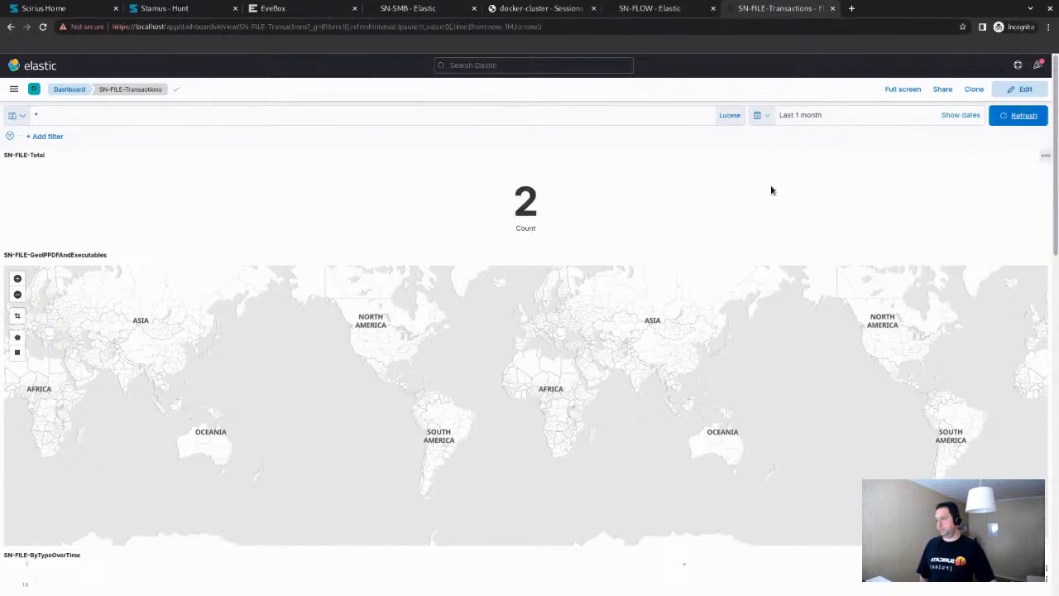
Review the 2 file transfer events, then return to the Stamus - Hunt dashboard
left_click_drag(1051, 160, 1052, 470)
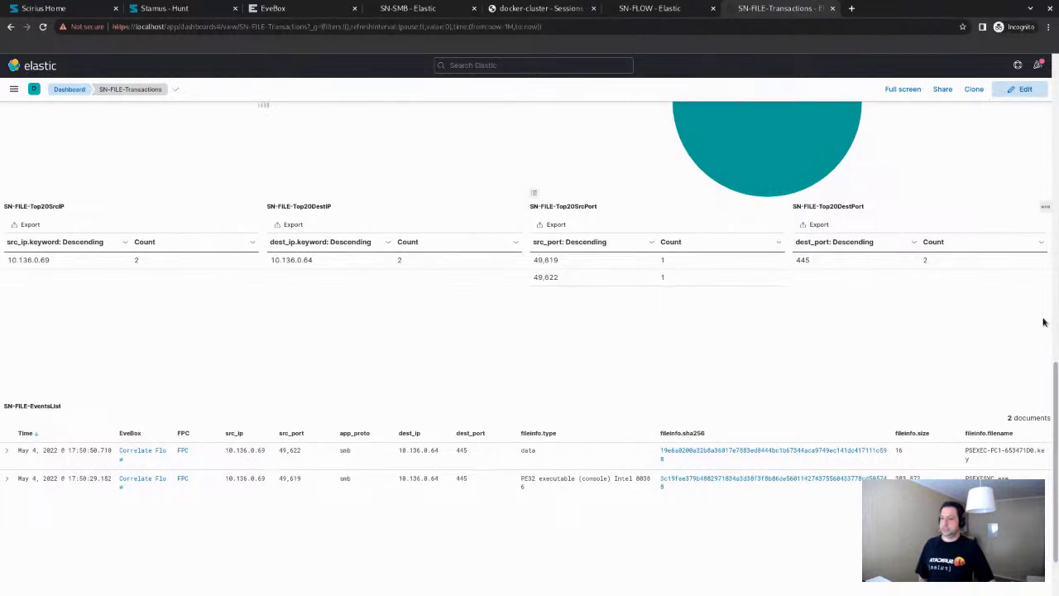
left_click_drag(1054, 380, 1026, 89)
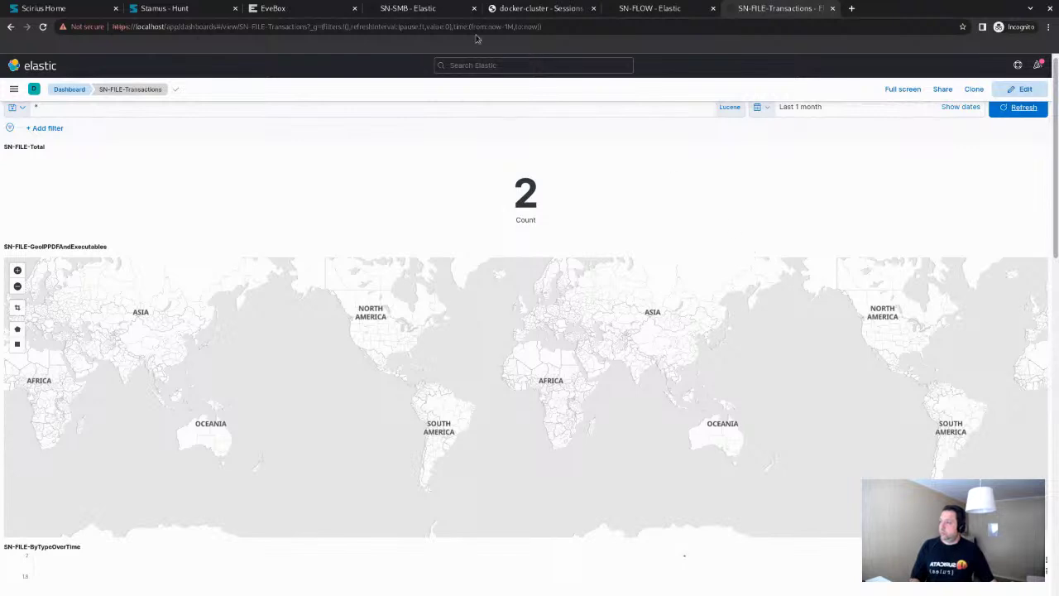
left_click(184, 9)
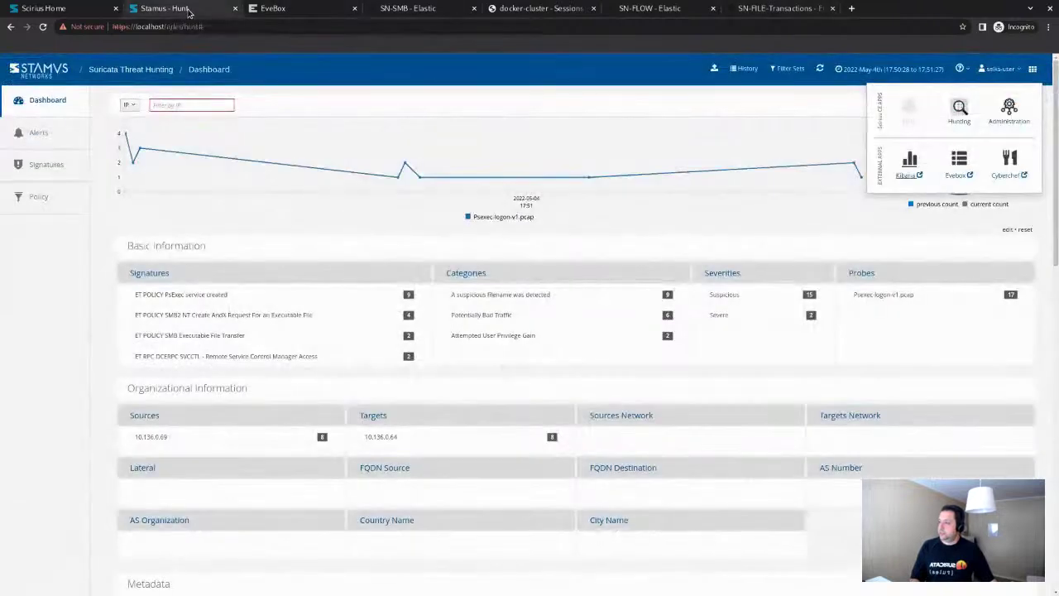
Close the apps list, maximize the Lateral-Part-1 slides and start the Questions slide as a slideshow
left_click(104, 427)
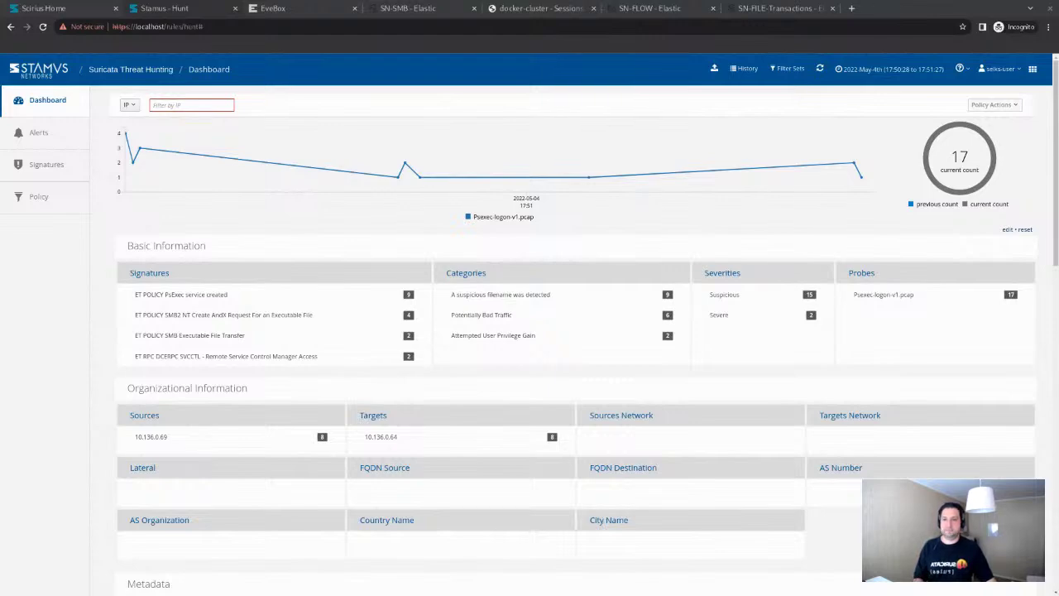
left_click_drag(1058, 45, 404, 46)
double_click(404, 45)
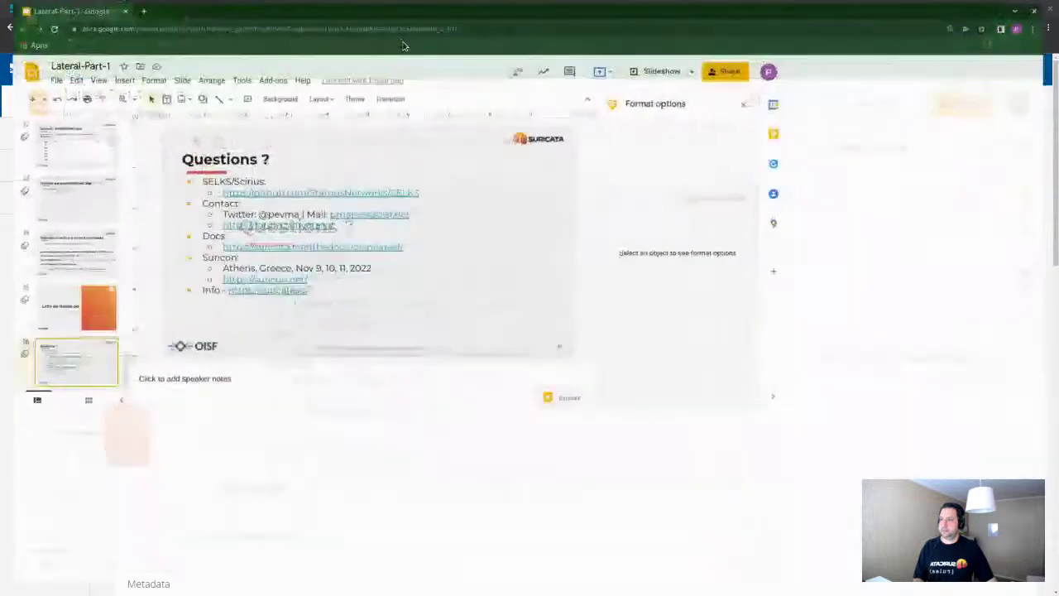
left_click(920, 72)
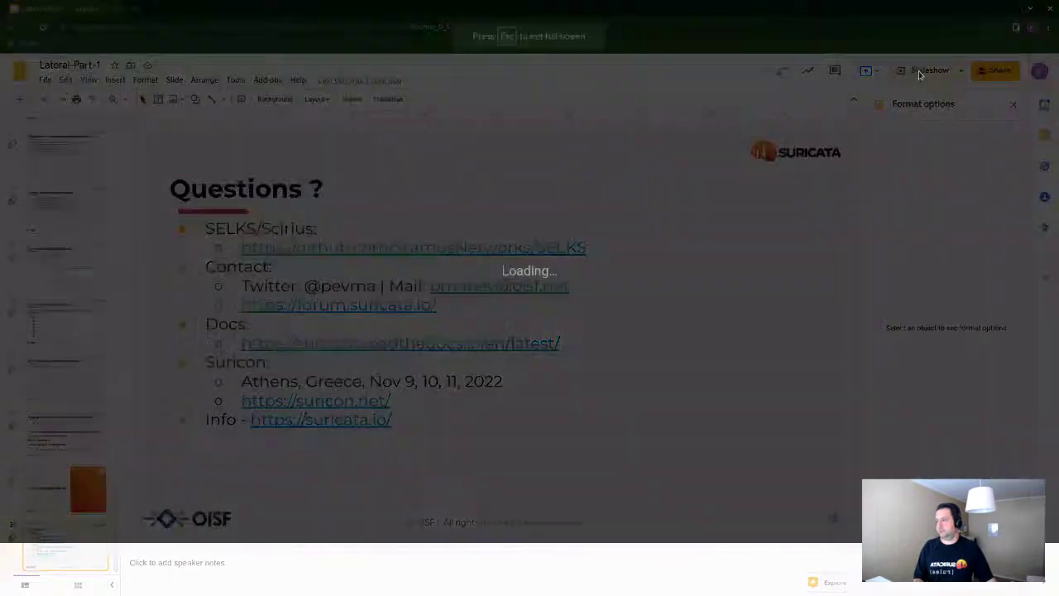